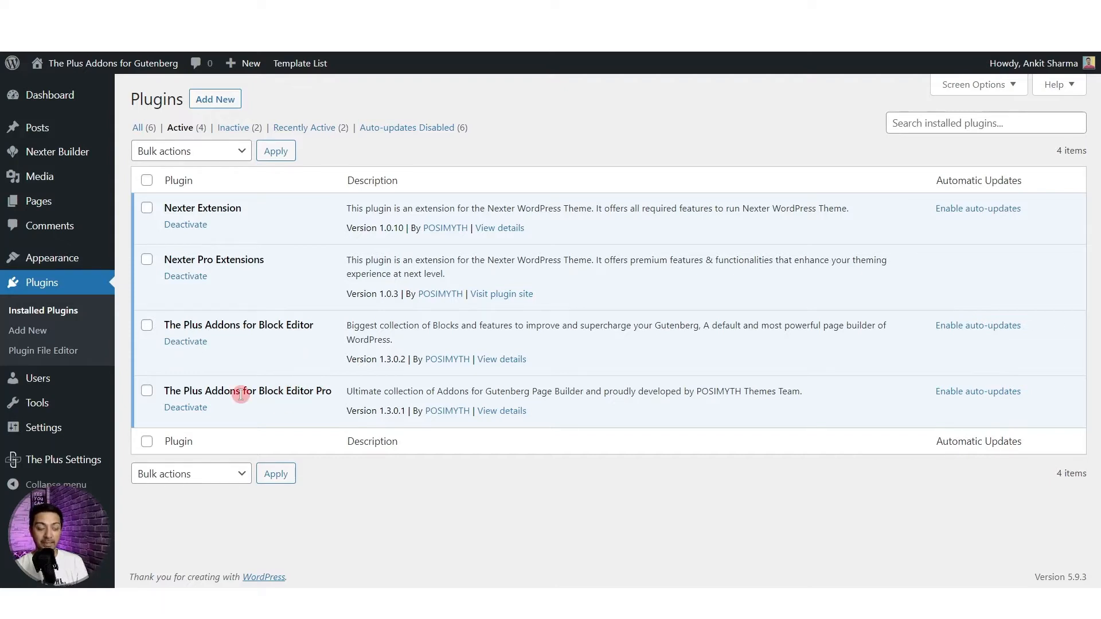
- Find the "data table" block in The Plus Settings' Plus Blocks and save the settings with Data Table enabled
{"action": "mouse_move", "coordinate": [34, 465]}
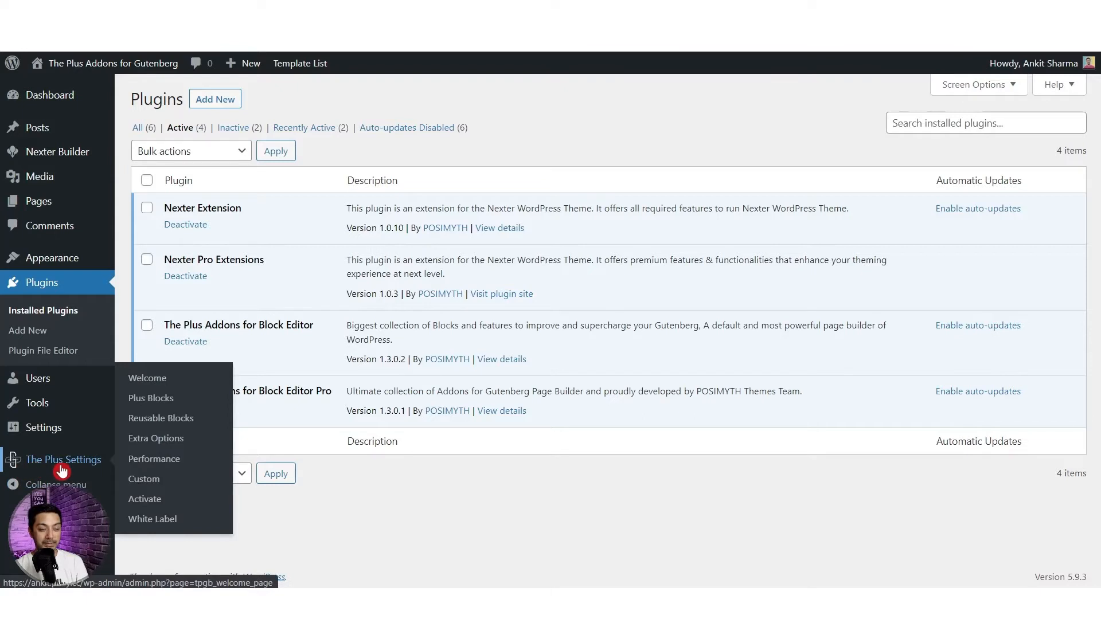
{"action": "left_click", "coordinate": [61, 461]}
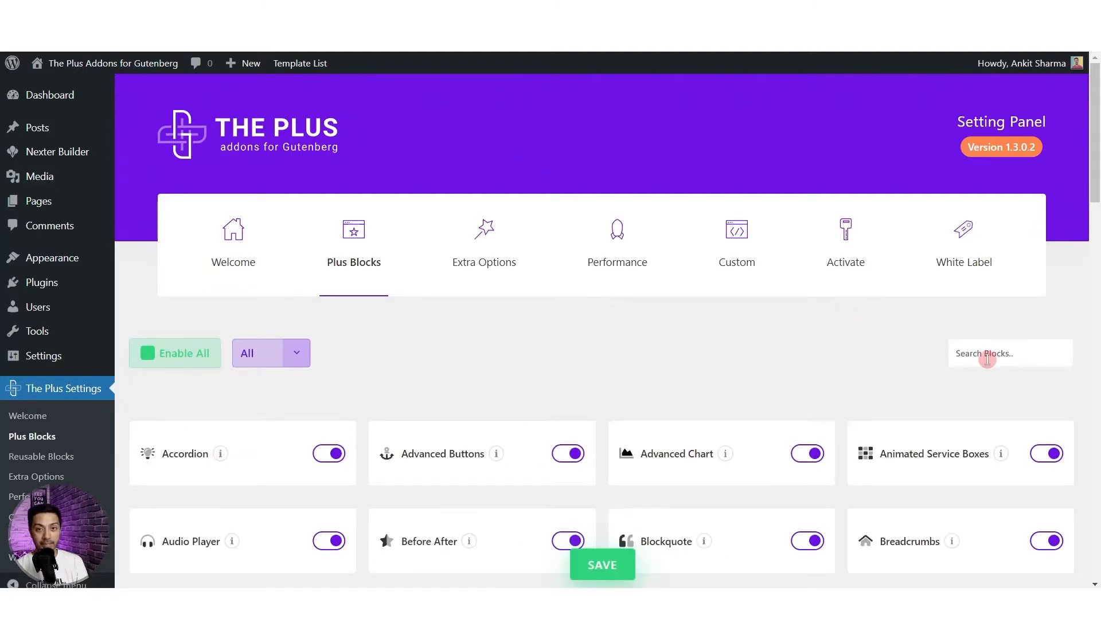
{"action": "type", "text": "le"}
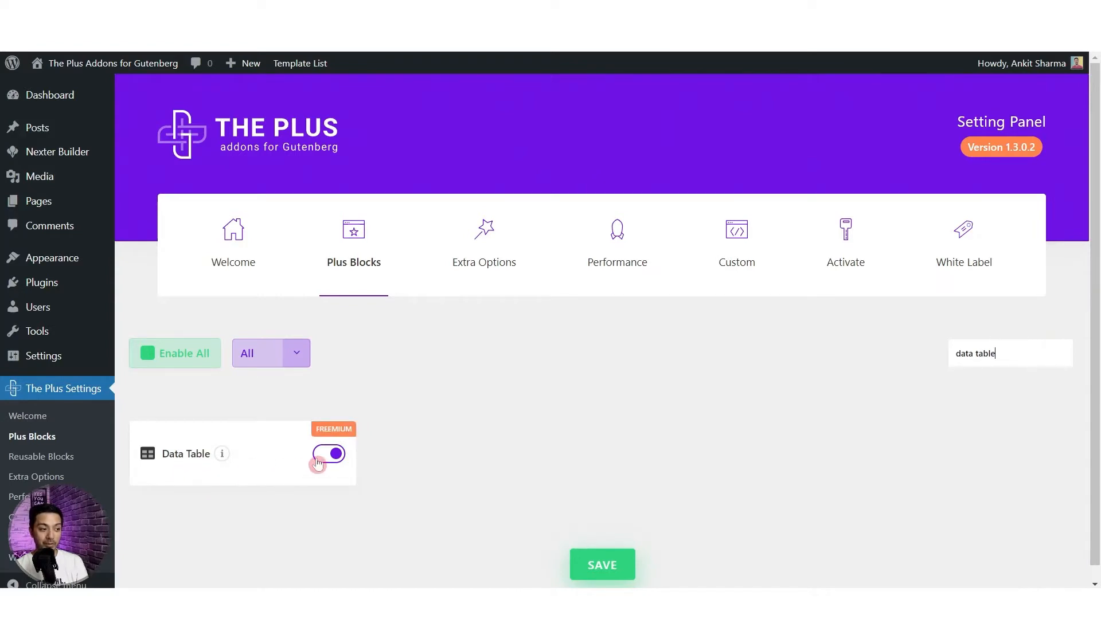
{"action": "left_click", "coordinate": [618, 570]}
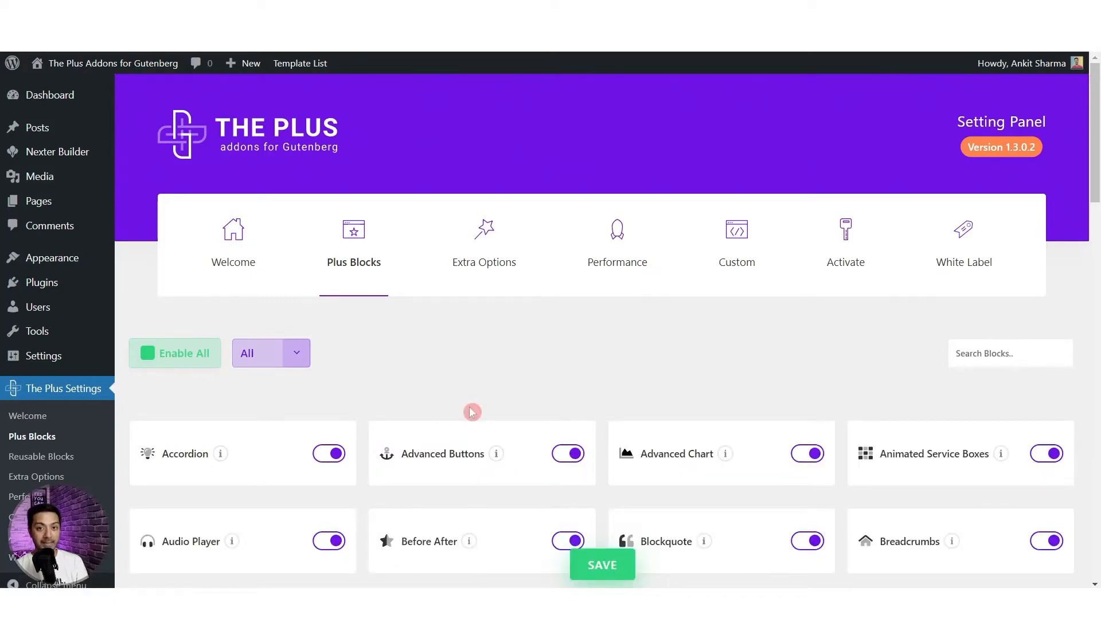
- Add a new WordPress page
{"action": "mouse_move", "coordinate": [74, 207]}
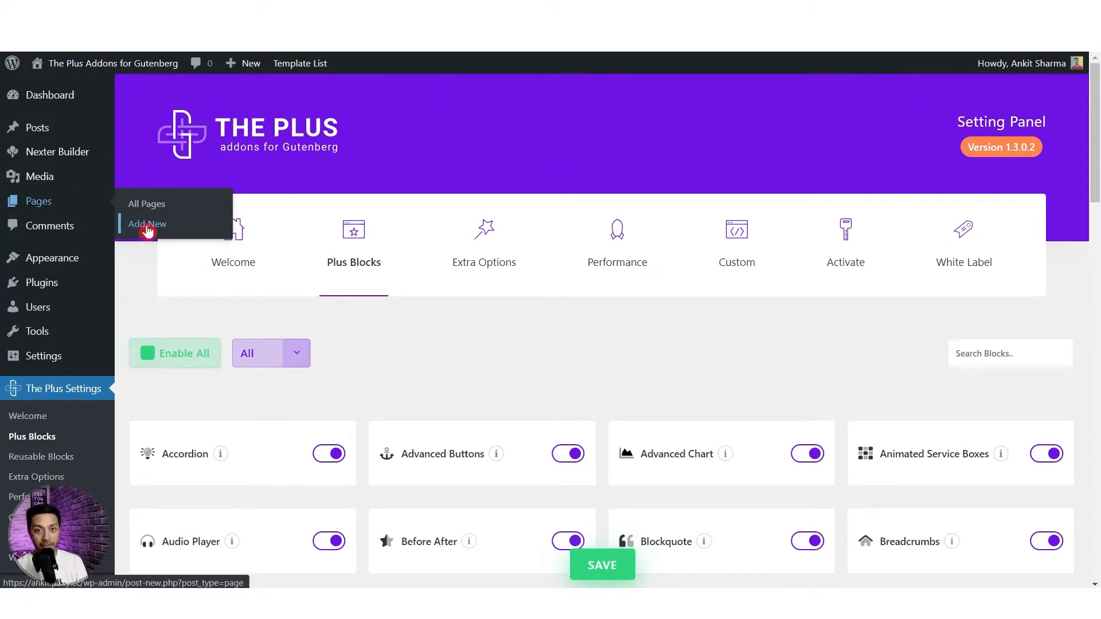
{"action": "left_click", "coordinate": [147, 229]}
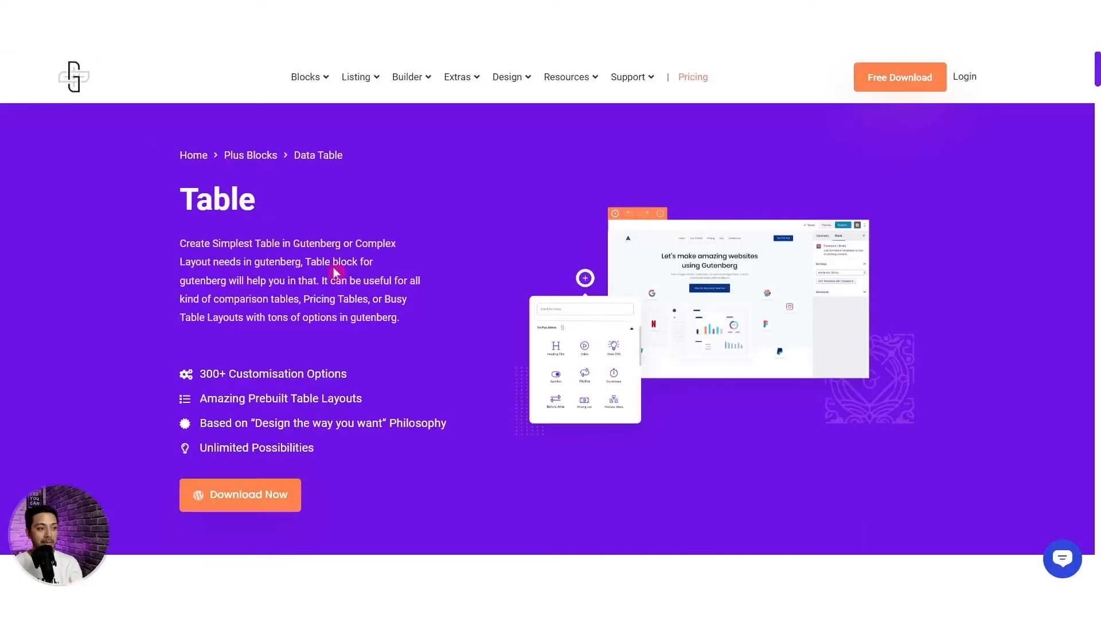
- Examine the ready-made table designs on The Plus Addons' Data Table demo page, down to the fish product table
{"action": "scroll", "coordinate": [940, 379], "scroll_direction": "down", "scroll_amount": 15}
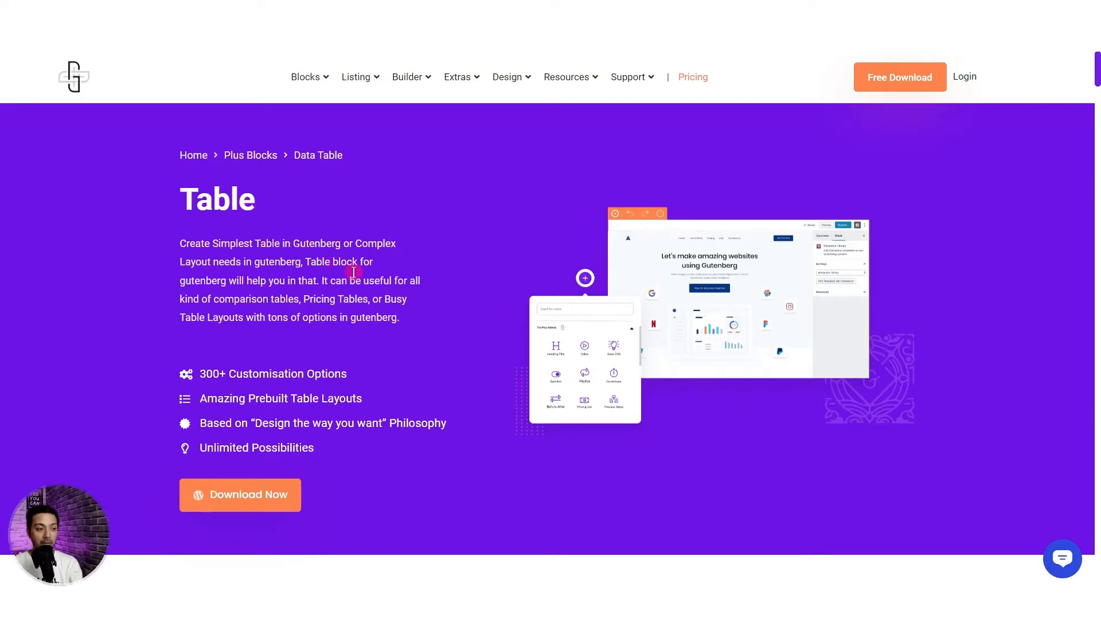
{"action": "scroll", "coordinate": [367, 298], "scroll_direction": "down", "scroll_amount": 9}
{"action": "scroll", "coordinate": [287, 295], "scroll_direction": "down", "scroll_amount": 5}
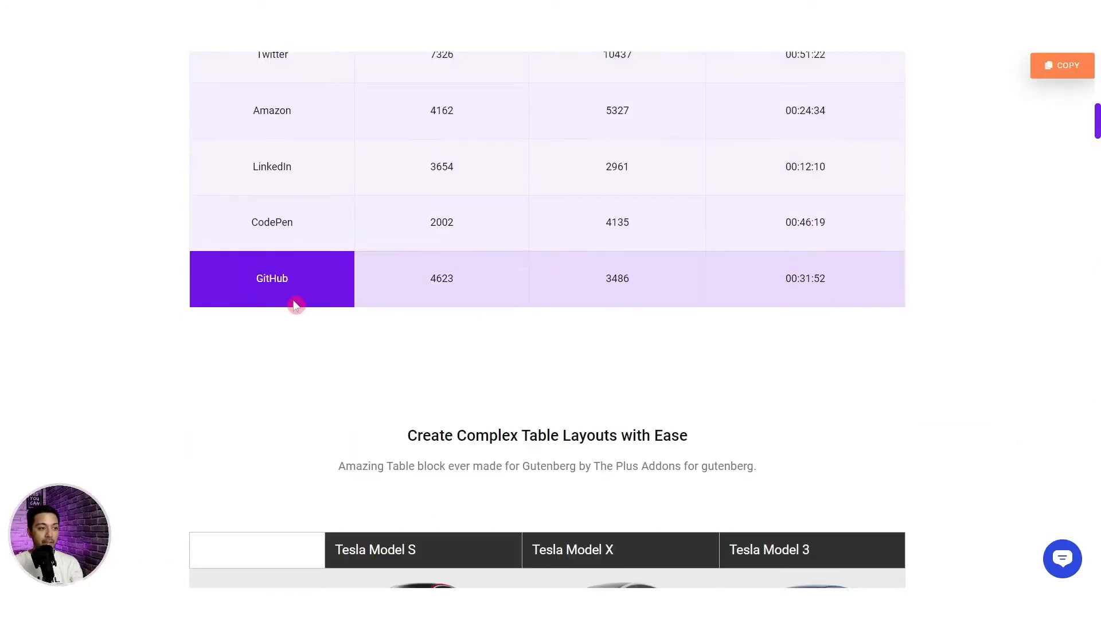
{"action": "scroll", "coordinate": [526, 149], "scroll_direction": "down", "scroll_amount": 12}
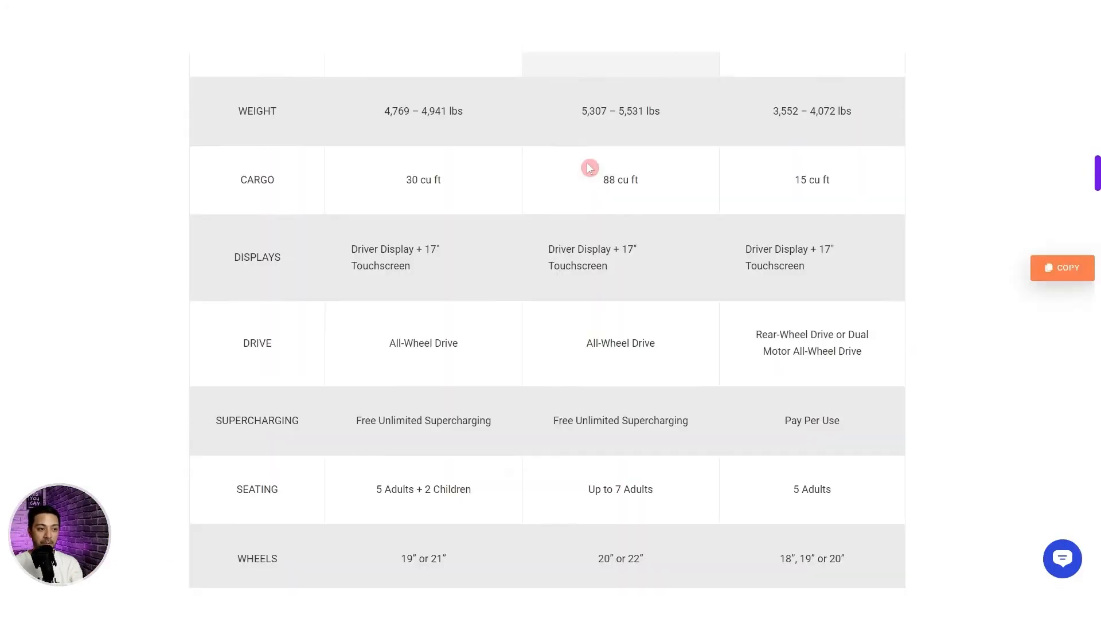
{"action": "scroll", "coordinate": [588, 167], "scroll_direction": "down", "scroll_amount": 15}
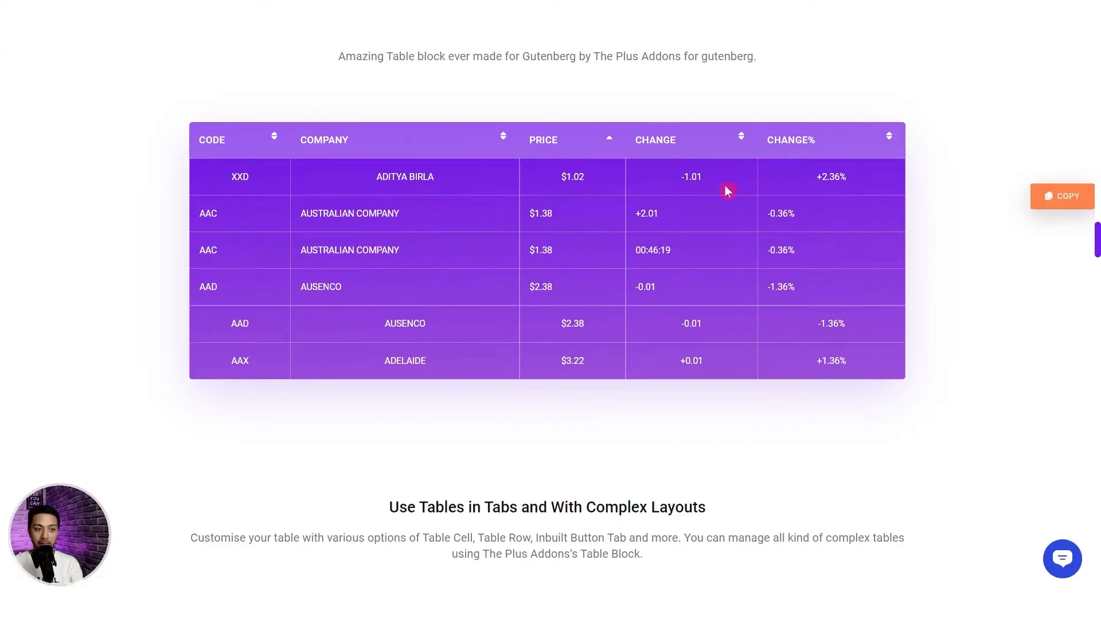
{"action": "scroll", "coordinate": [727, 190], "scroll_direction": "down", "scroll_amount": 10}
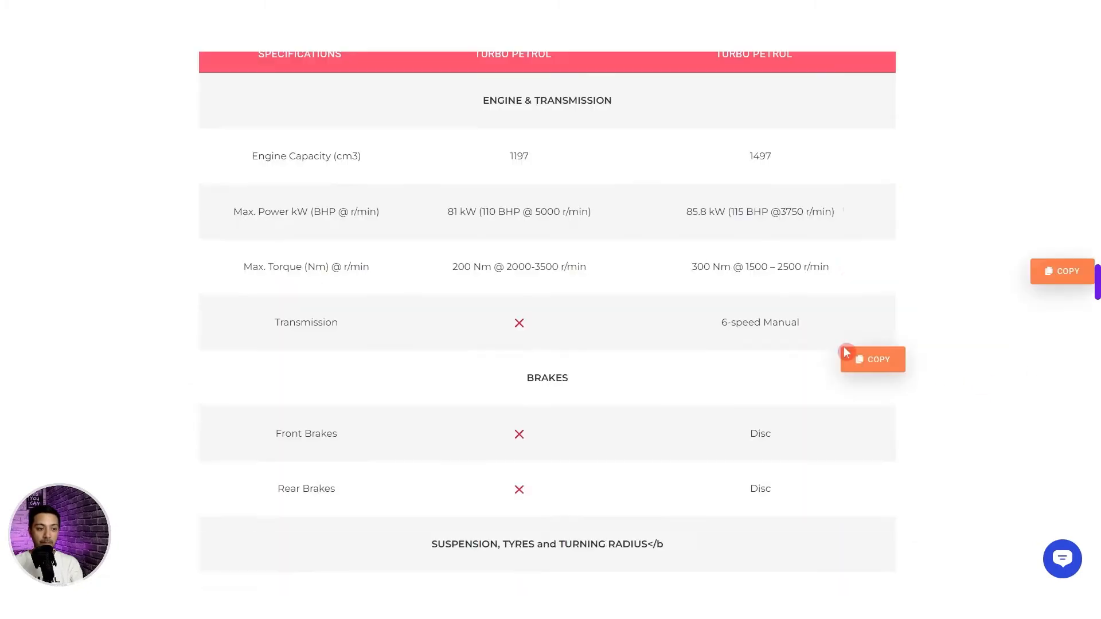
{"action": "scroll", "coordinate": [845, 351], "scroll_direction": "down", "scroll_amount": 15}
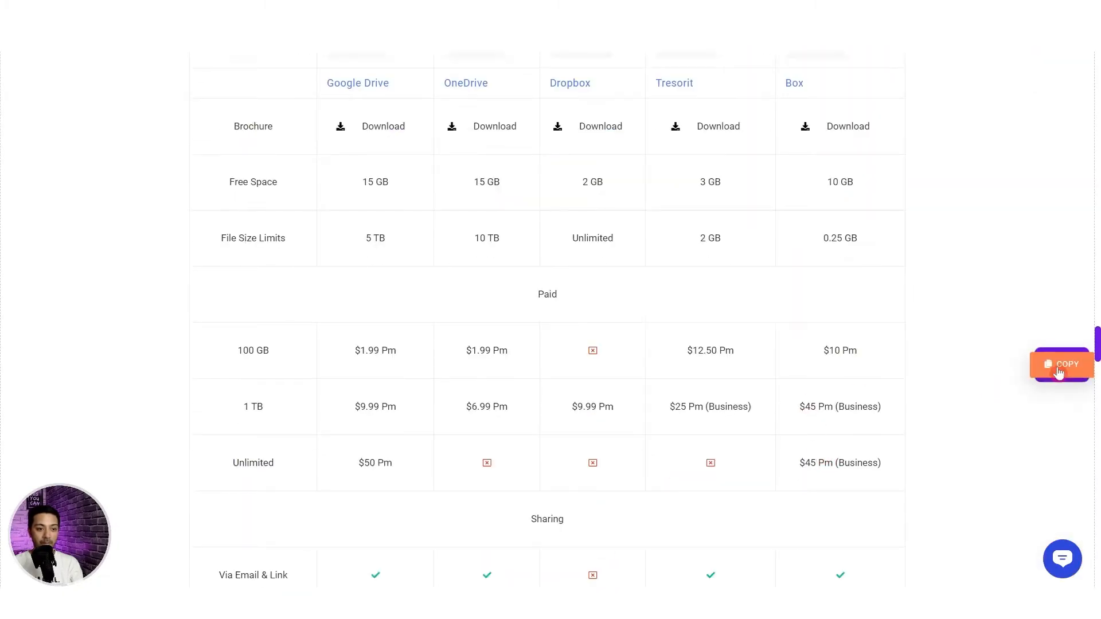
{"action": "scroll", "coordinate": [624, 317], "scroll_direction": "down", "scroll_amount": 15}
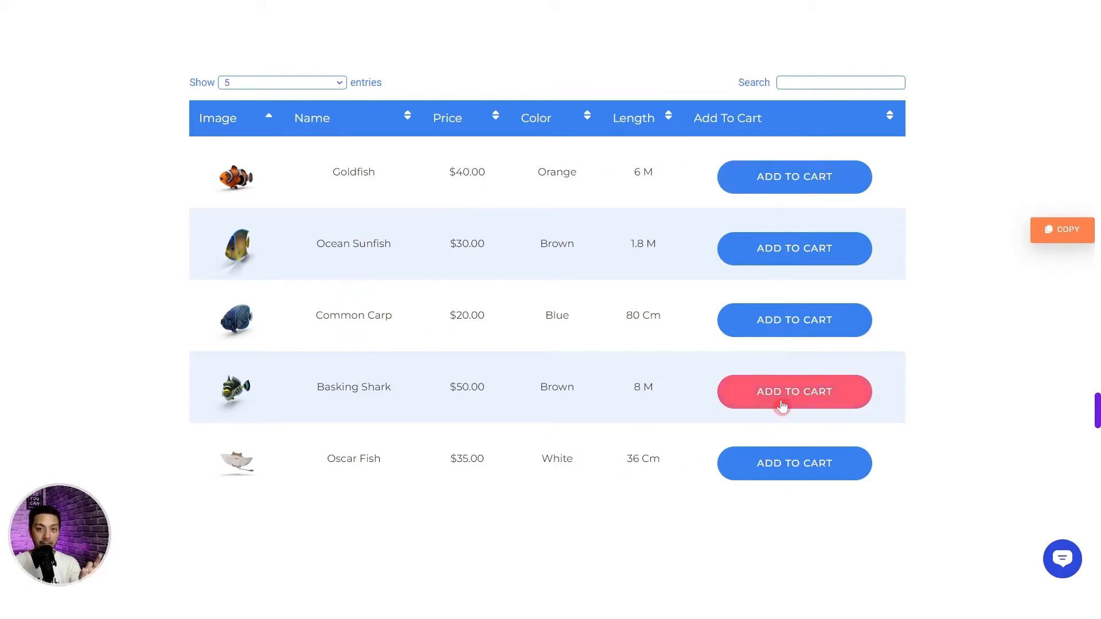
- Copy the demo section with the fish product table and paste it into the Data table demo page
{"action": "left_click", "coordinate": [1067, 230]}
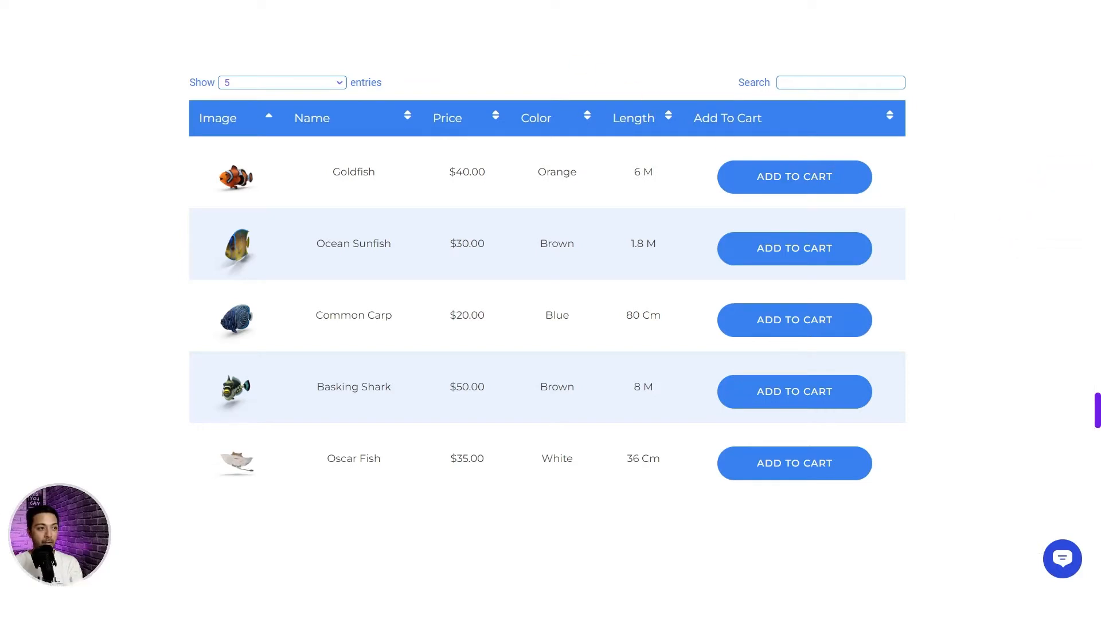
{"action": "left_click", "coordinate": [221, 13]}
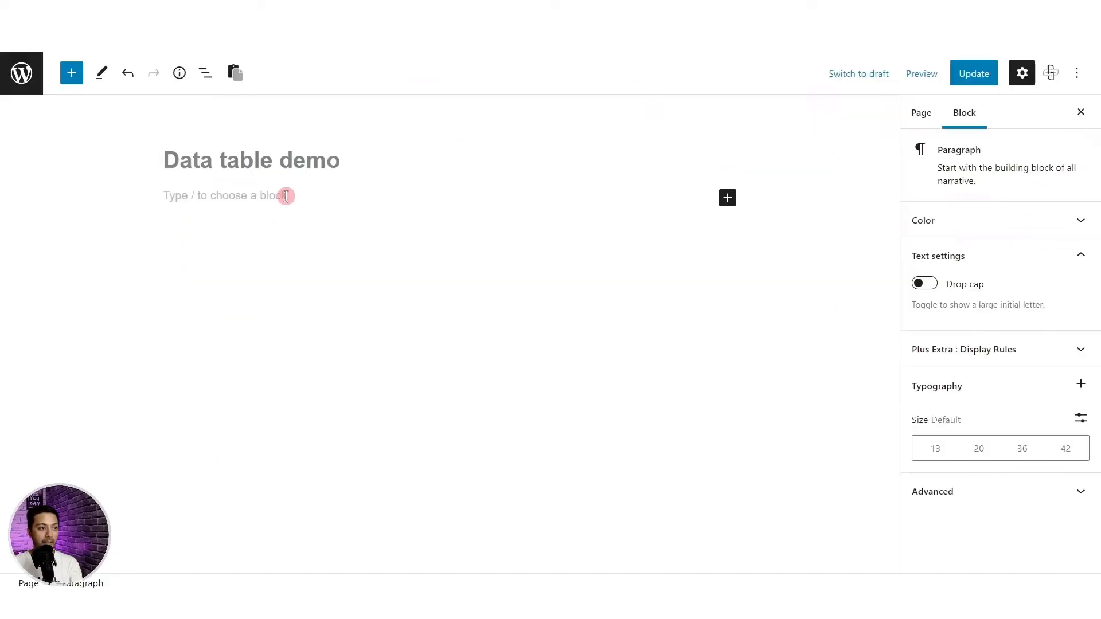
{"action": "left_click", "coordinate": [234, 73]}
{"action": "scroll", "coordinate": [526, 238], "scroll_direction": "down", "scroll_amount": 6}
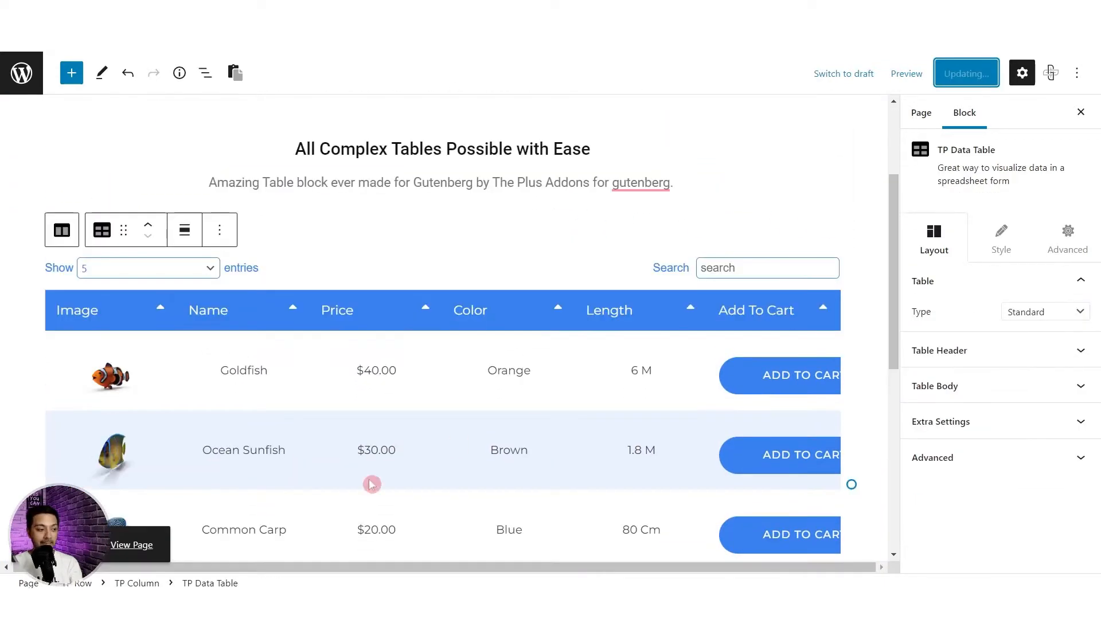
- Open the live page in a new tab, examine the pasted fish product table and return to the editor
{"action": "right_click", "coordinate": [133, 545]}
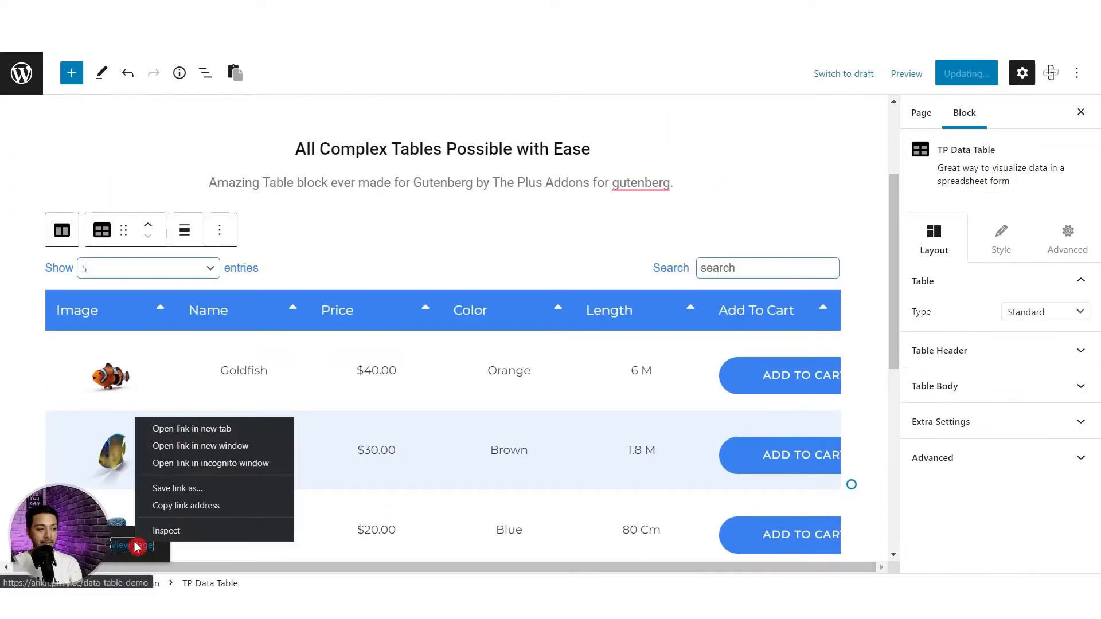
{"action": "left_click", "coordinate": [196, 428]}
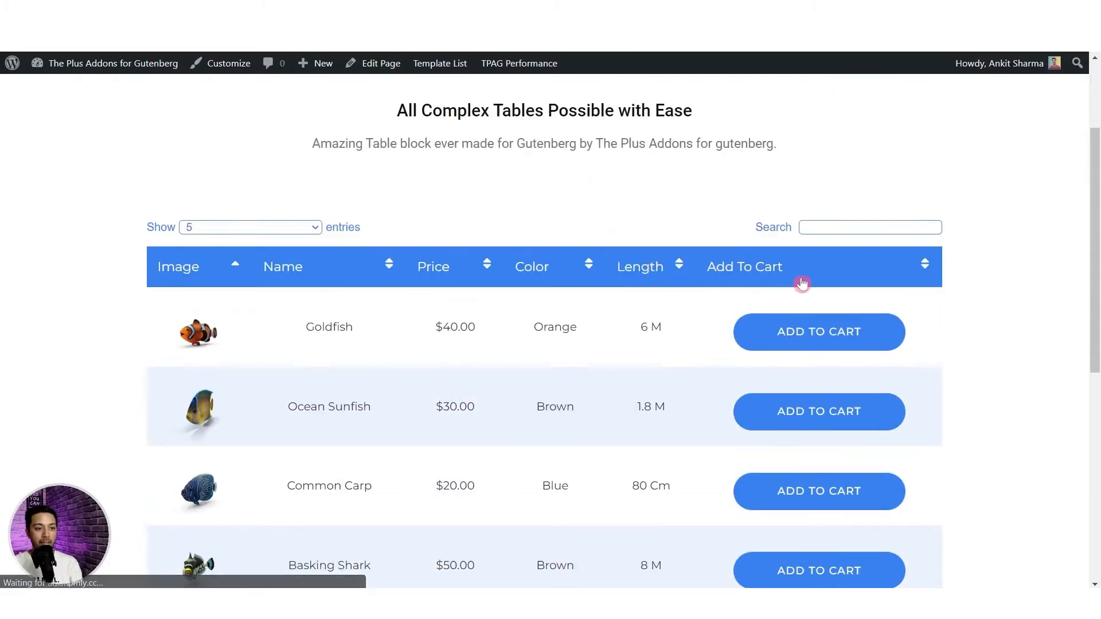
{"action": "scroll", "coordinate": [378, 315], "scroll_direction": "down", "scroll_amount": 5}
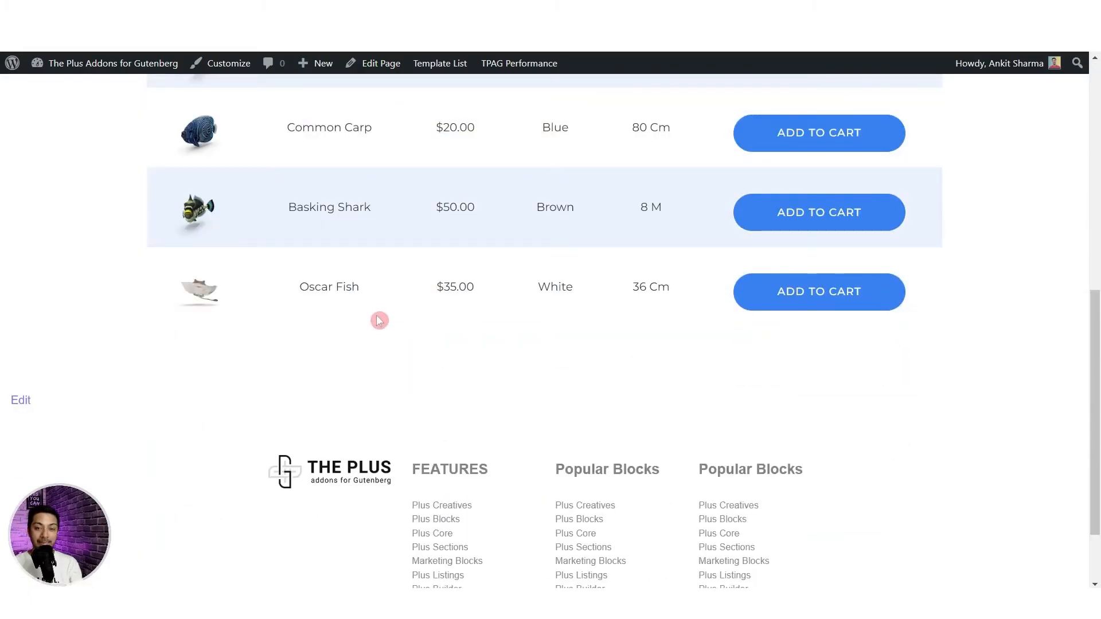
{"action": "scroll", "coordinate": [378, 319], "scroll_direction": "up", "scroll_amount": 5}
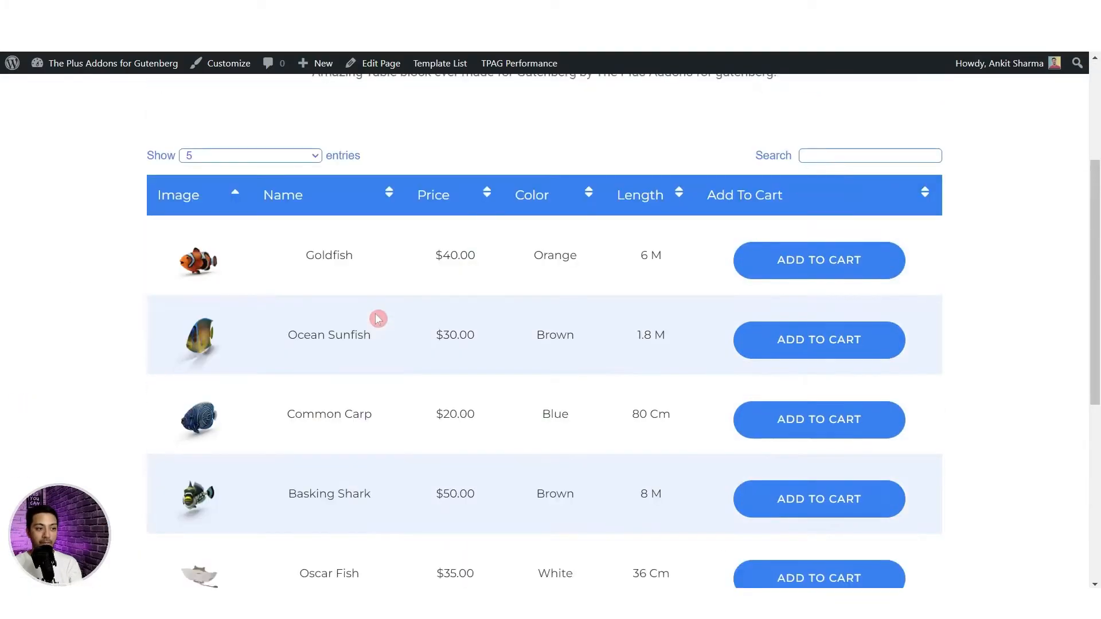
{"action": "left_click", "coordinate": [246, 12]}
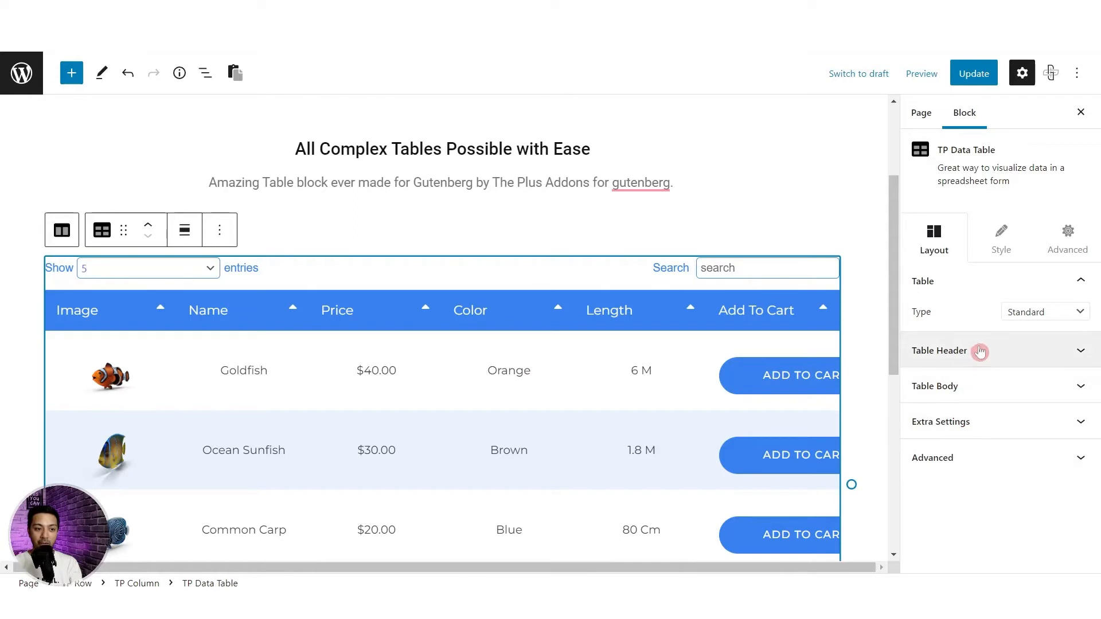
- Remove the pasted TP Row that contains the fish product table
{"action": "left_click", "coordinate": [997, 359]}
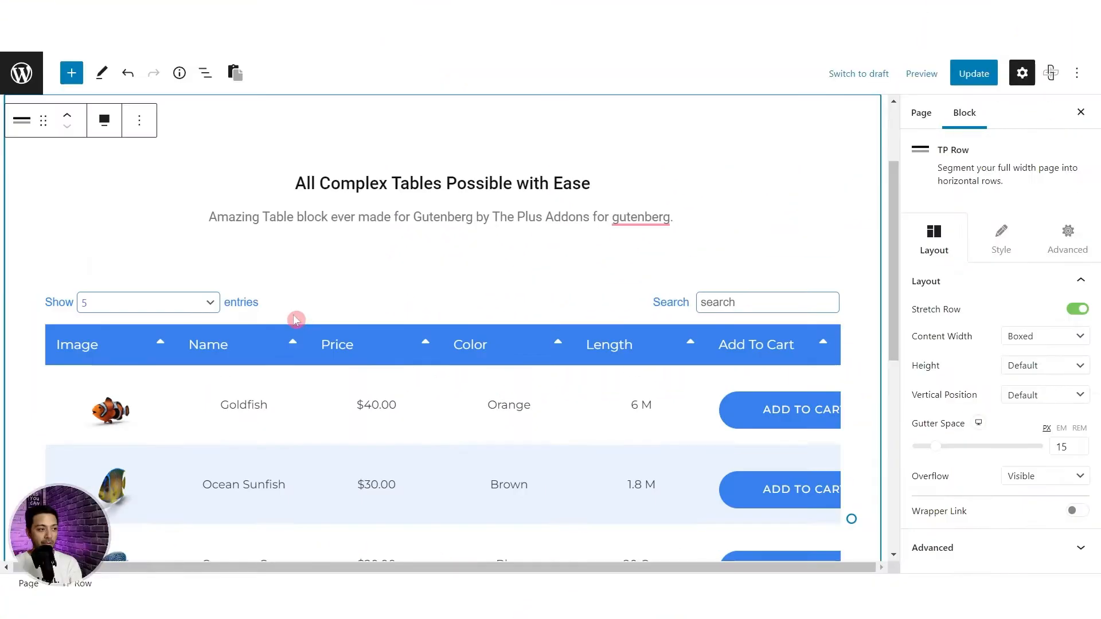
{"action": "scroll", "coordinate": [295, 319], "scroll_direction": "up", "scroll_amount": 2}
{"action": "left_click", "coordinate": [139, 200]}
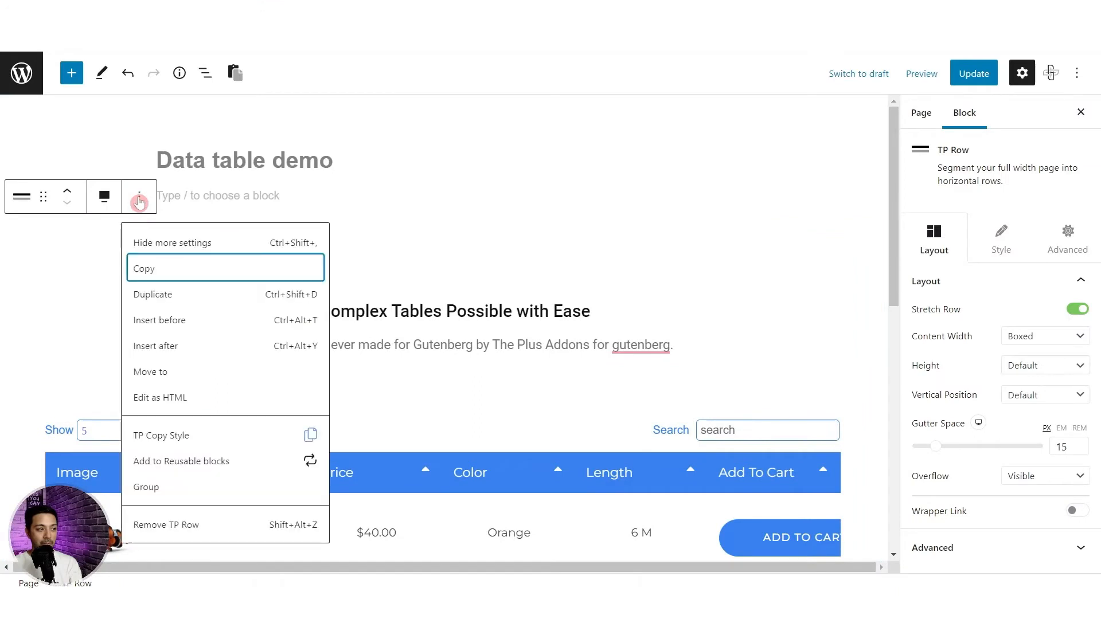
{"action": "left_click", "coordinate": [184, 526]}
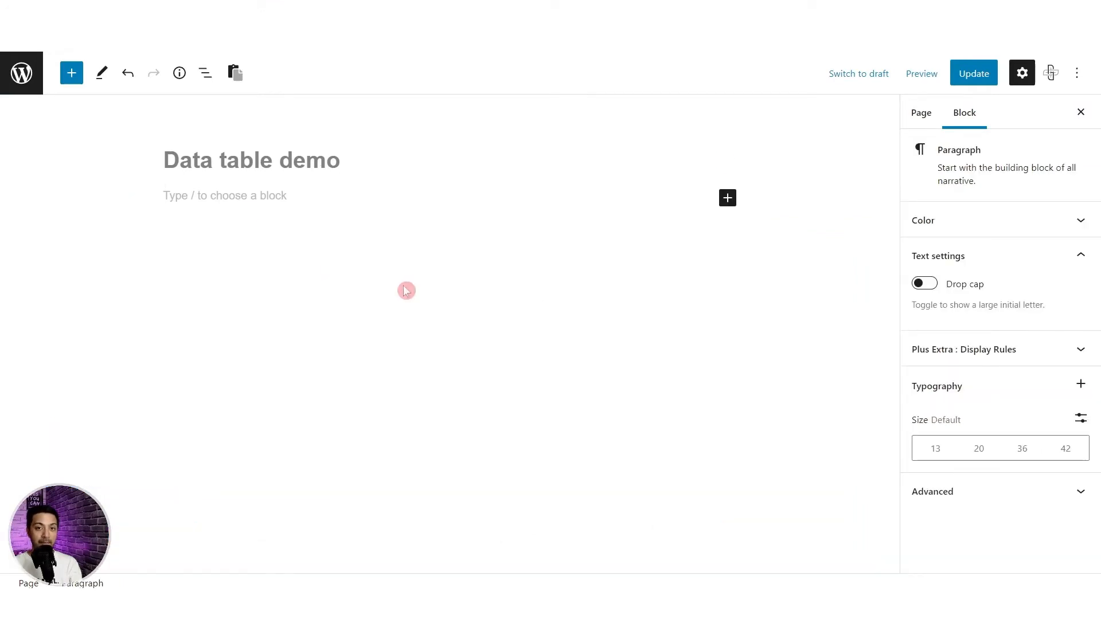
- Insert a TP Row block below the page title with the single-column layout
{"action": "type", "text": "/"}
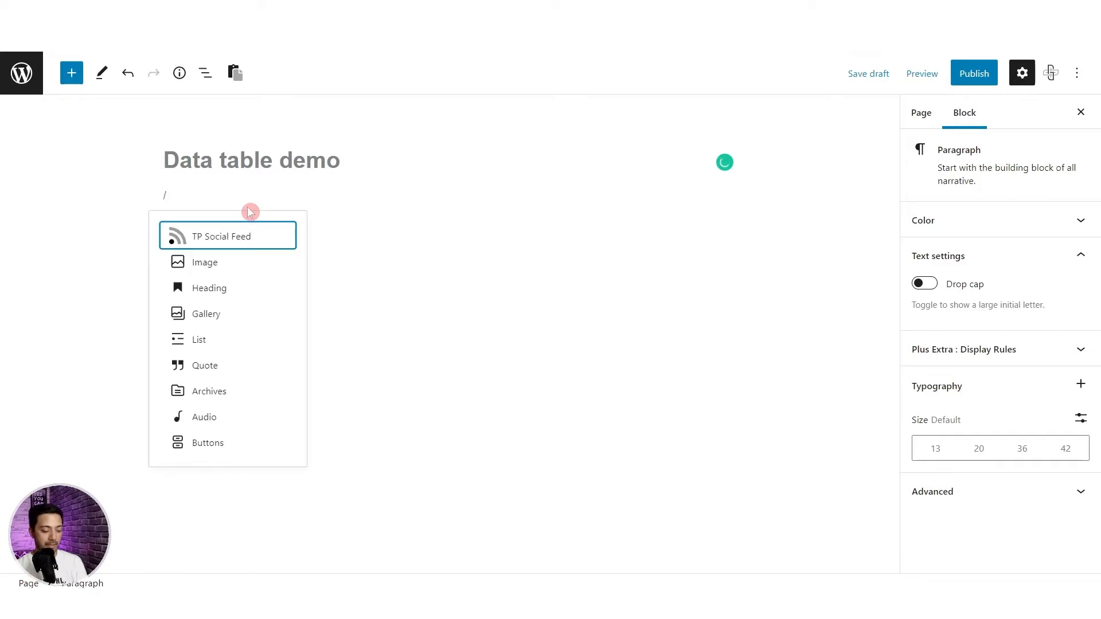
{"action": "type", "text": "tp riw"}
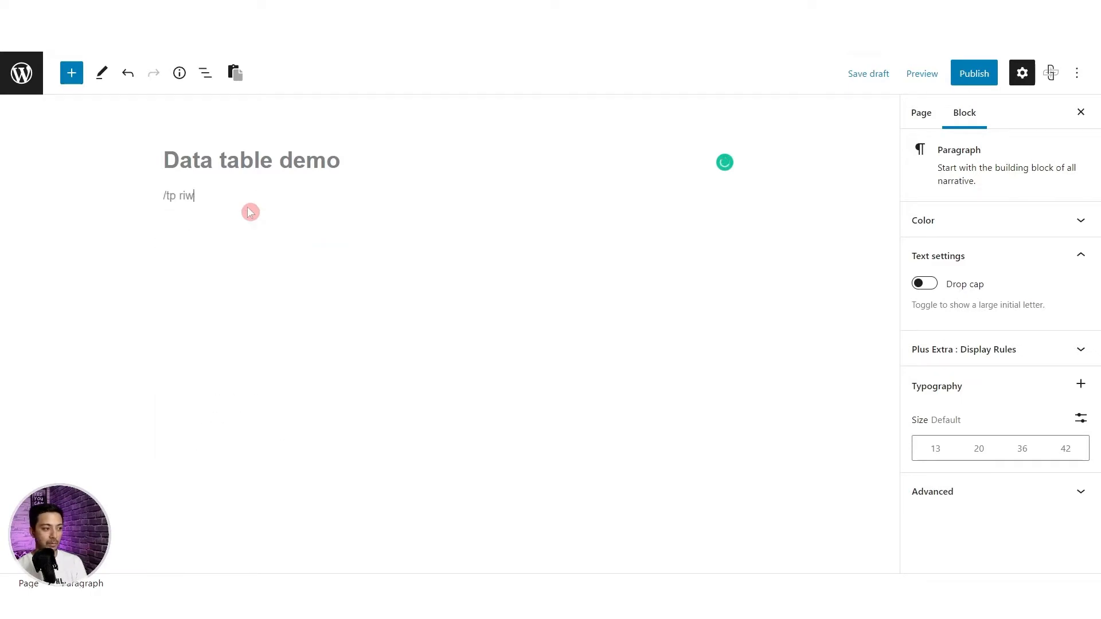
{"action": "key", "text": "BackSpace"}
{"action": "key", "text": "BackSpace"}
{"action": "type", "text": "ow"}
{"action": "left_click", "coordinate": [248, 131]}
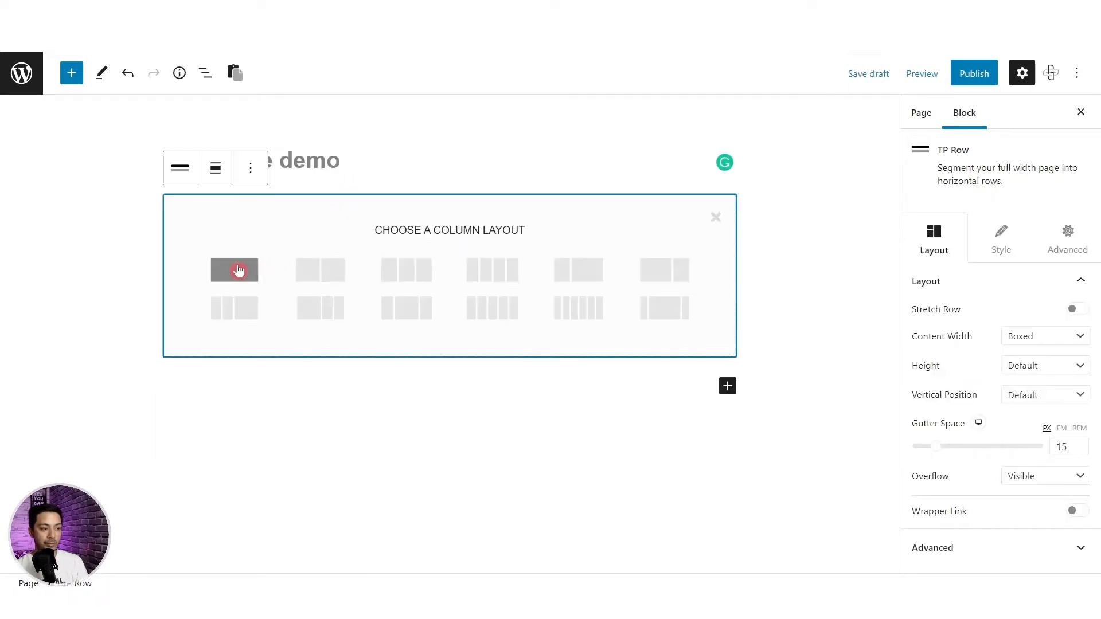
{"action": "left_click", "coordinate": [238, 270]}
- Add a TP Data Table block inside the row's empty column
{"action": "left_click", "coordinate": [450, 229]}
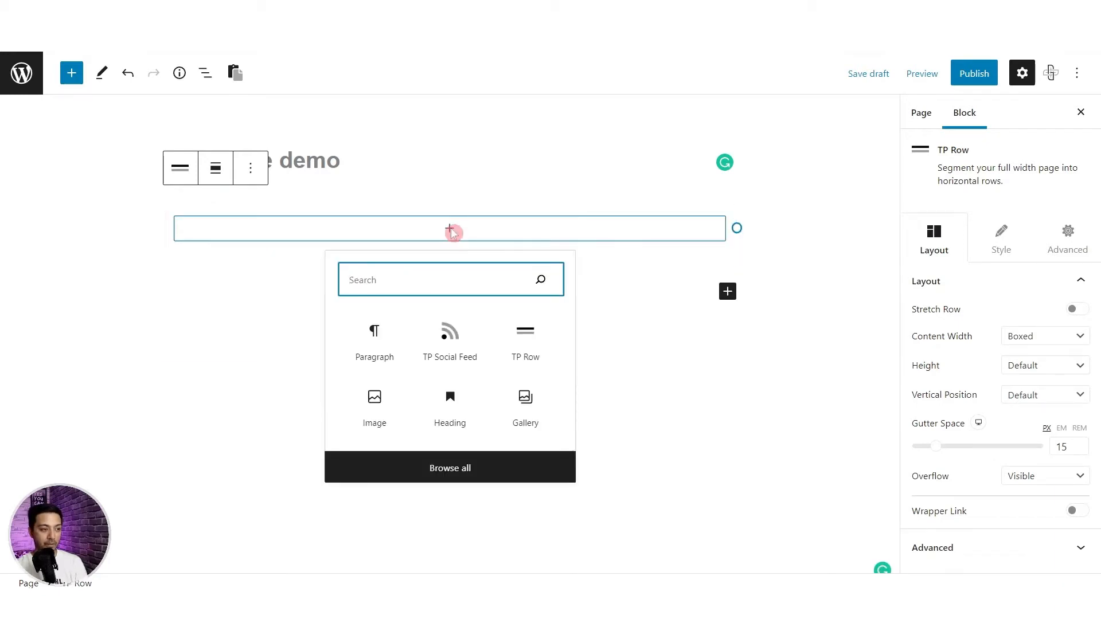
{"action": "type", "text": "tp data table"}
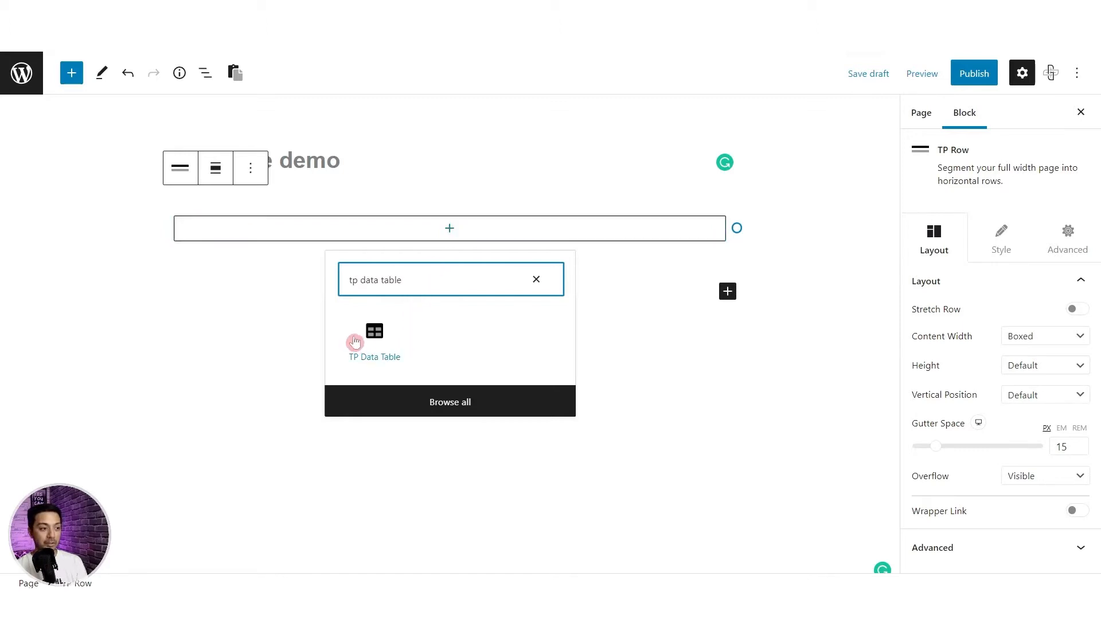
{"action": "left_click", "coordinate": [376, 335]}
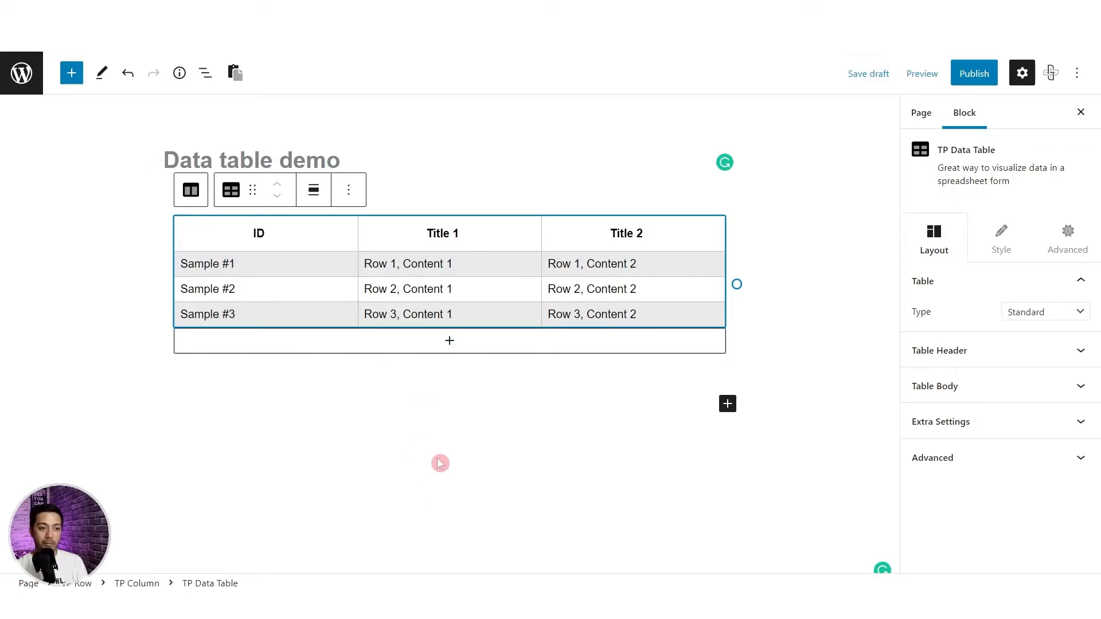
- Publish the Data table demo page and open the live page in a new tab
{"action": "left_click", "coordinate": [976, 75]}
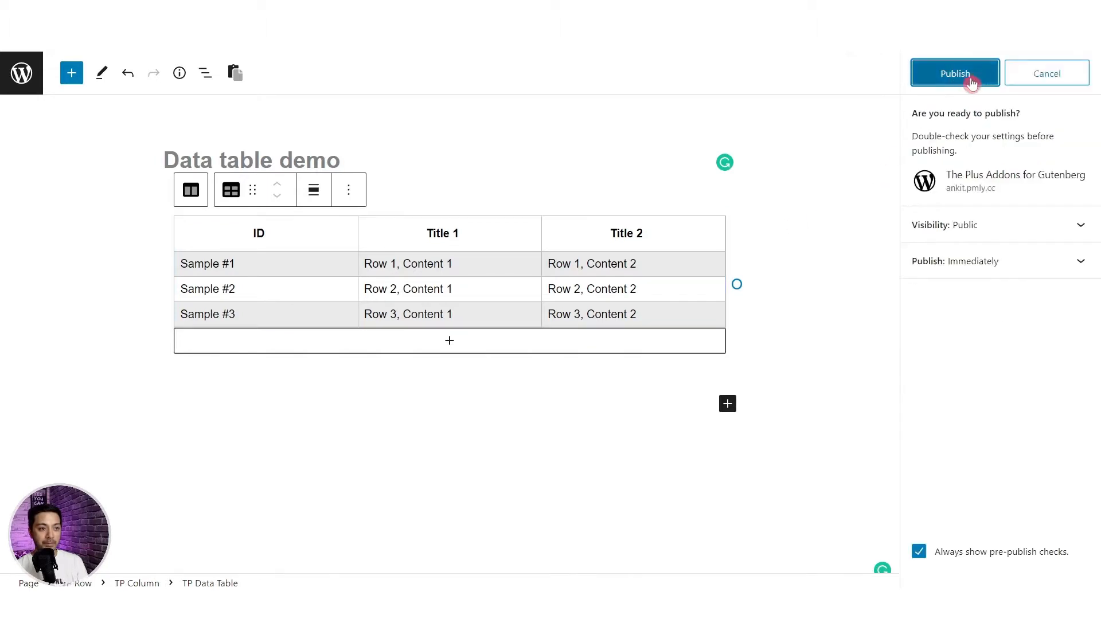
{"action": "left_click", "coordinate": [952, 78]}
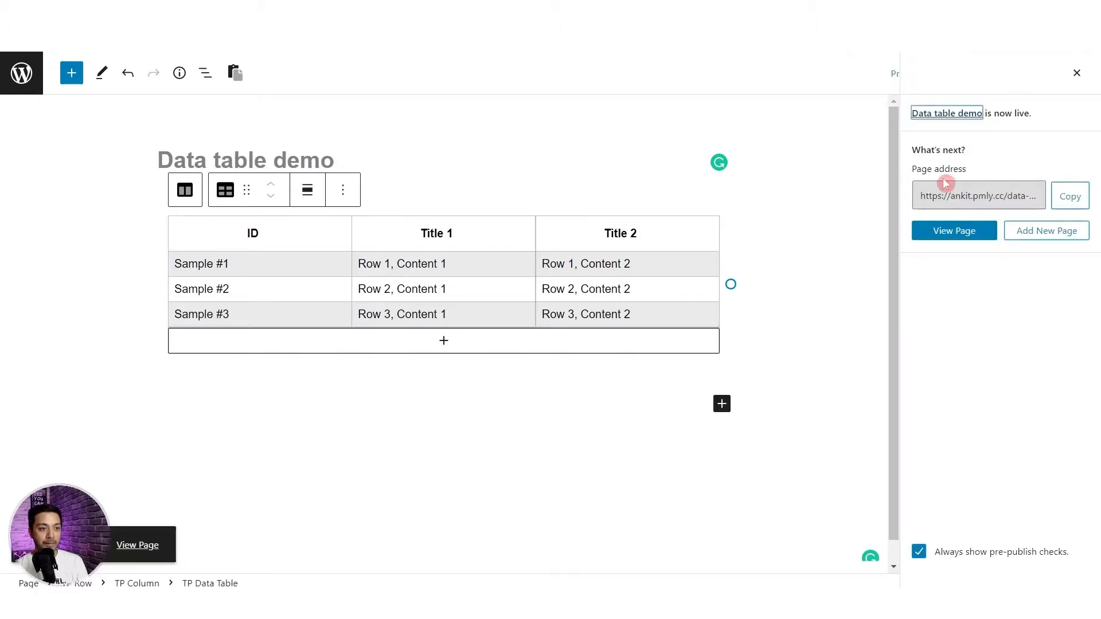
{"action": "right_click", "coordinate": [146, 544]}
{"action": "left_click", "coordinate": [200, 434]}
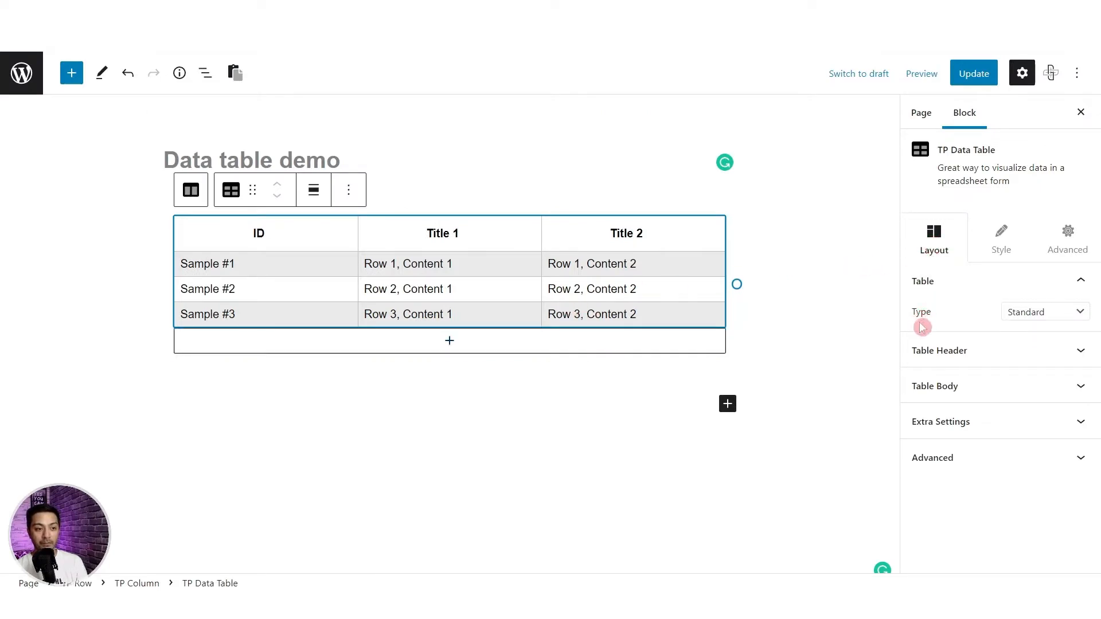
- Set the data table's type to CSV File
{"action": "left_click", "coordinate": [1051, 312]}
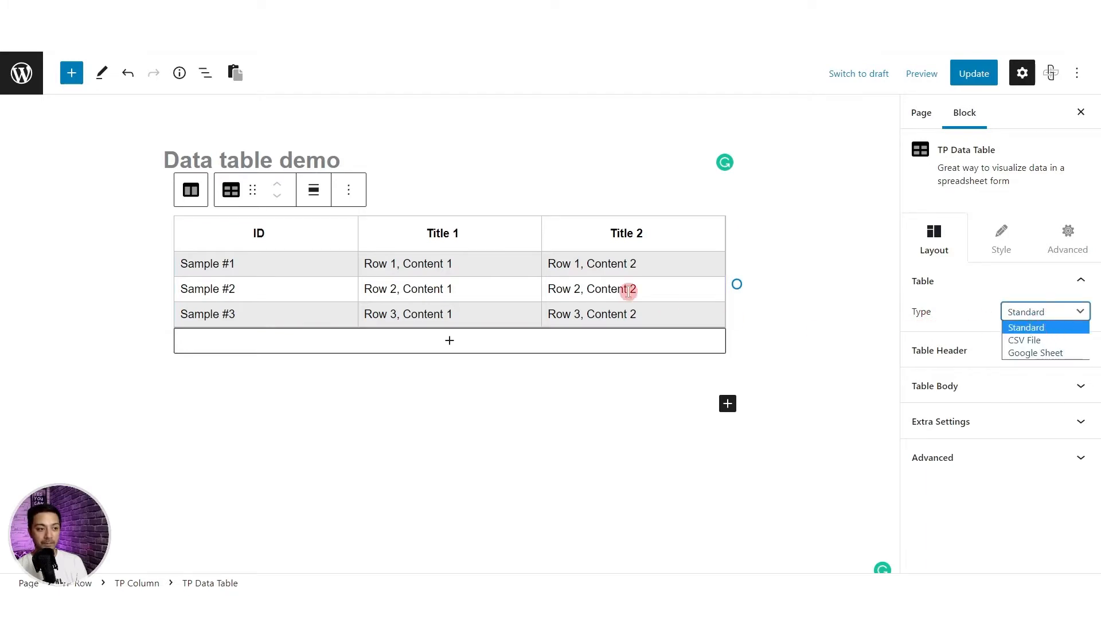
{"action": "left_click", "coordinate": [1054, 343]}
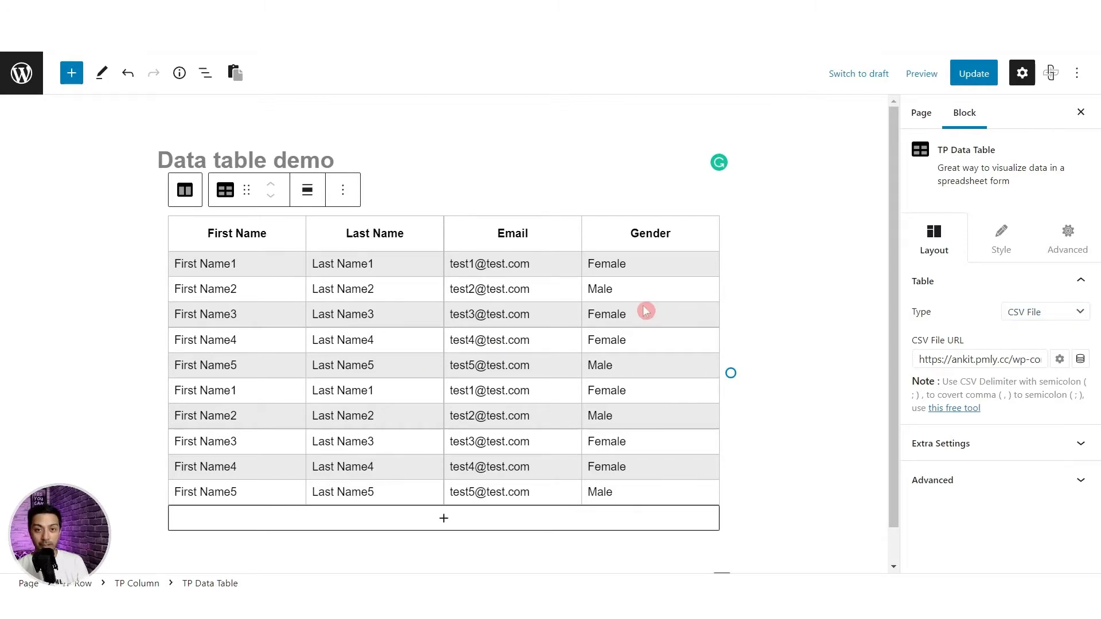
- Try the Google Sheet source for the data table, and set the table's type to Standard
{"action": "left_click", "coordinate": [1057, 313]}
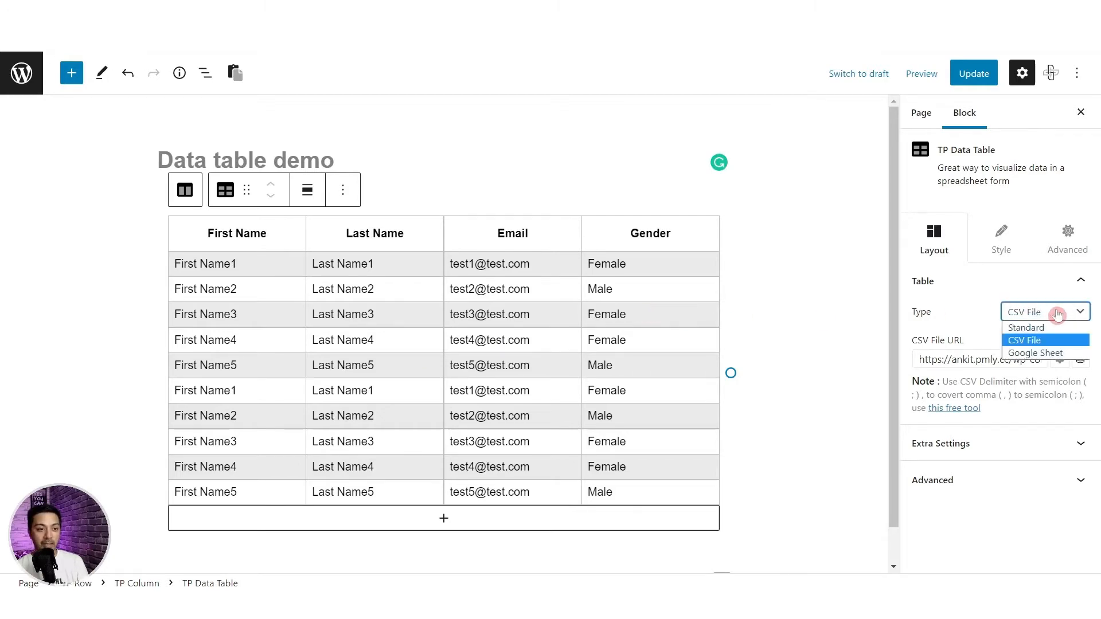
{"action": "left_click", "coordinate": [1040, 353]}
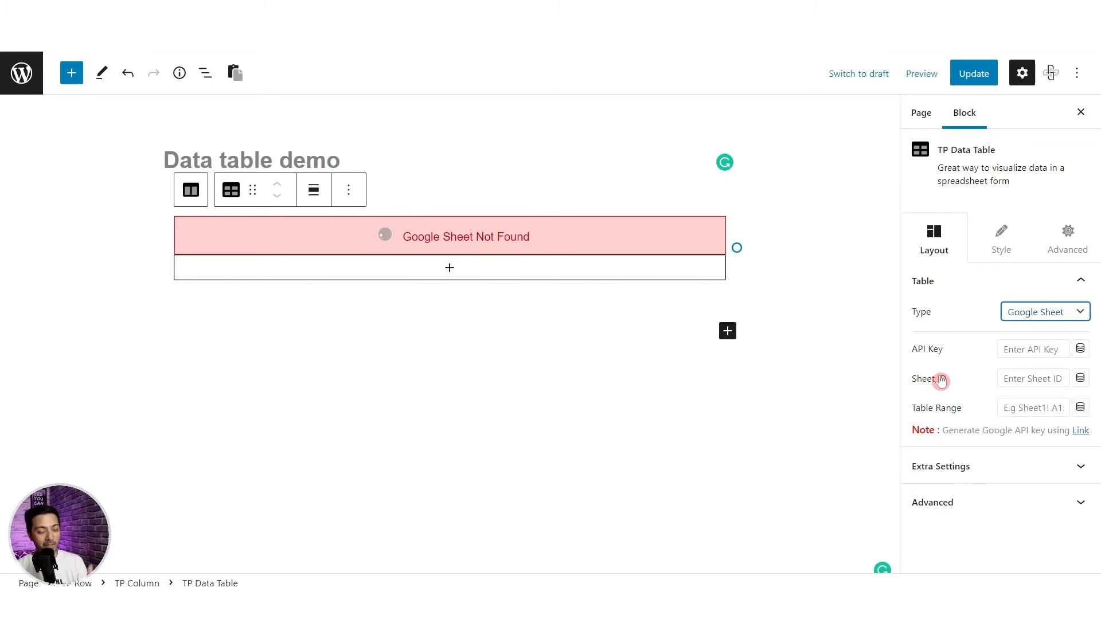
{"action": "left_click", "coordinate": [1041, 313]}
{"action": "left_click", "coordinate": [1041, 328]}
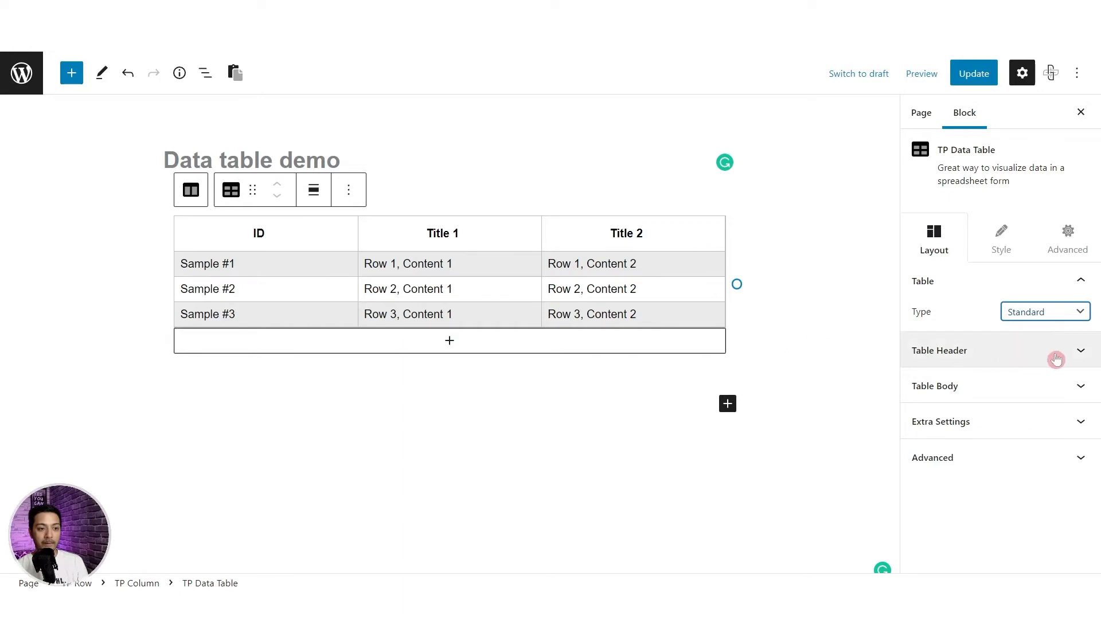
- Delete the default header row entry and the ID, Title 1 and Title 2 cells from the table header
{"action": "left_click", "coordinate": [1081, 356]}
{"action": "scroll", "coordinate": [894, 307], "scroll_direction": "down", "scroll_amount": 2}
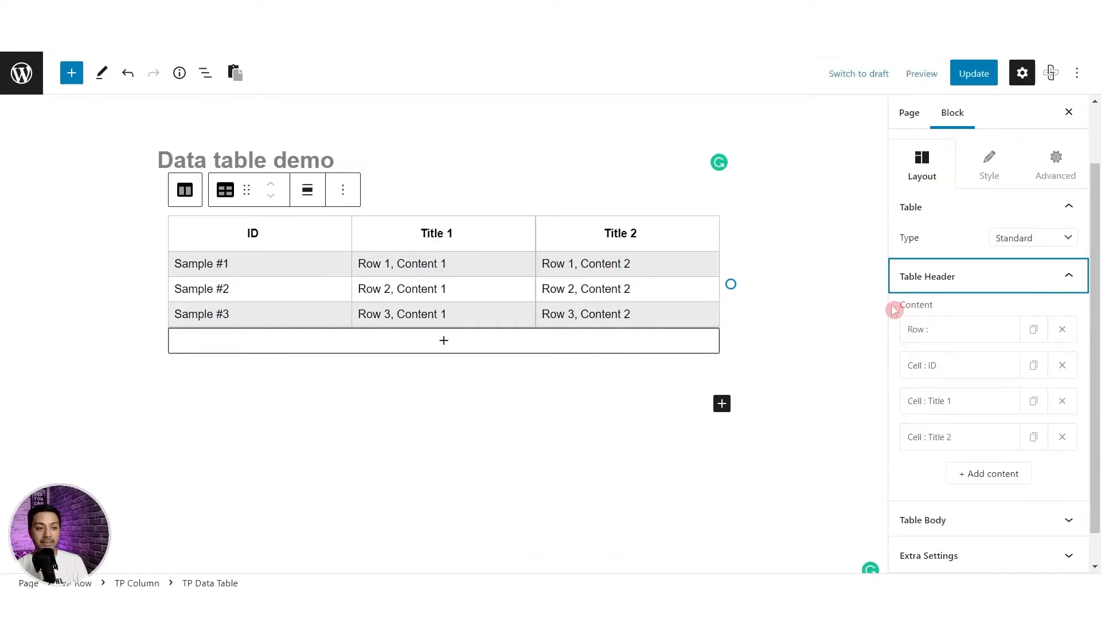
{"action": "left_click", "coordinate": [949, 313]}
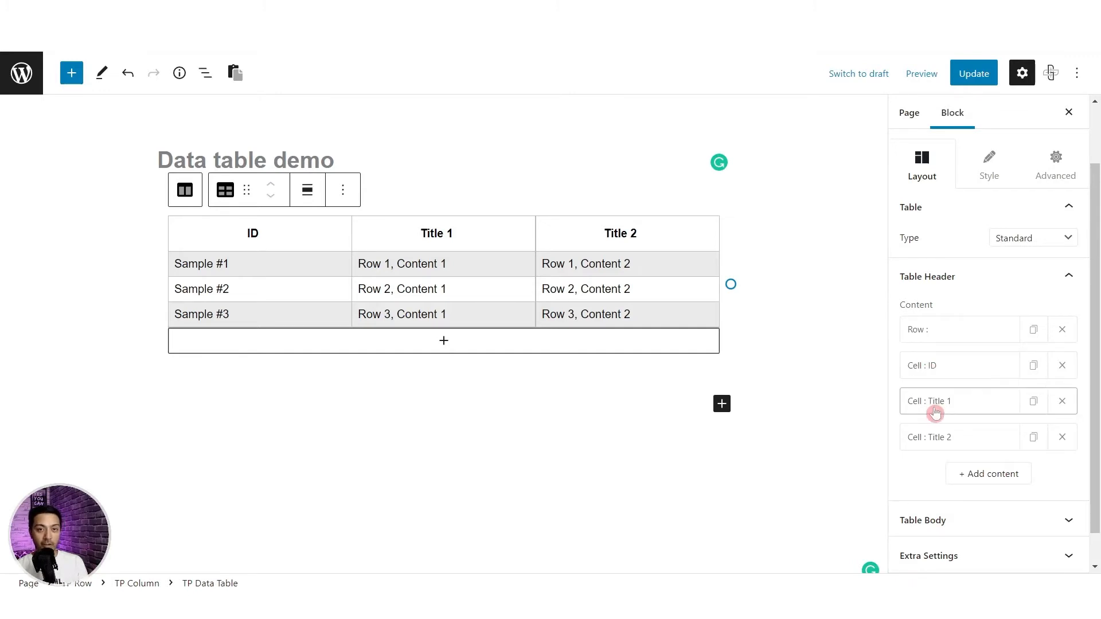
{"action": "left_click", "coordinate": [1062, 331]}
{"action": "left_click", "coordinate": [1062, 331]}
{"action": "left_click", "coordinate": [1063, 365]}
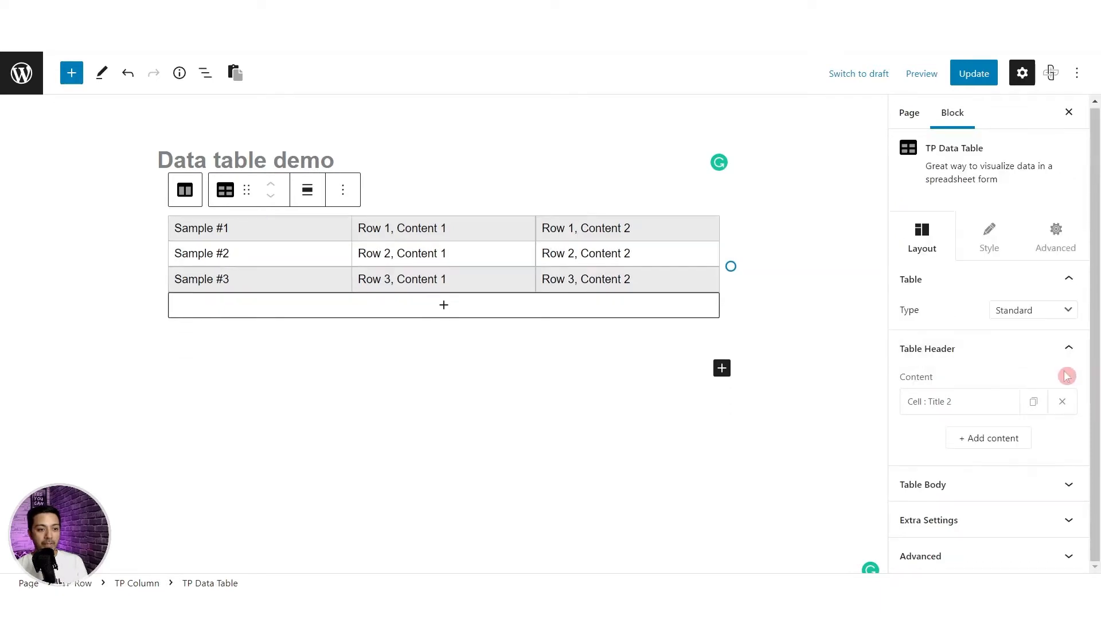
{"action": "left_click", "coordinate": [1062, 401]}
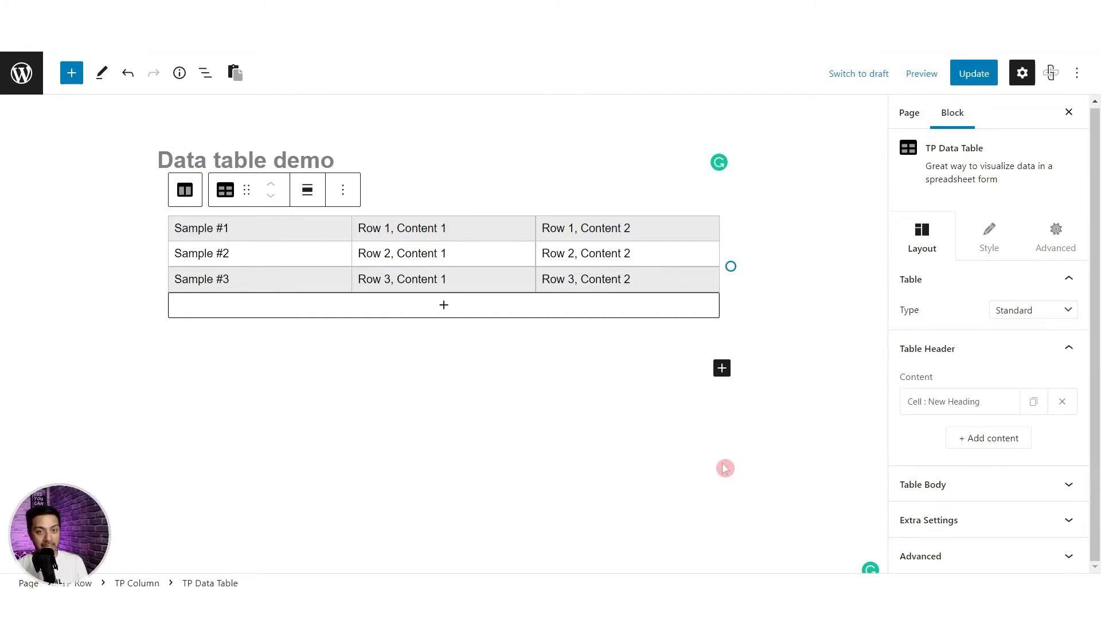
- Change the action of the remaining New Heading entry in the table header to Start New Row
{"action": "left_click", "coordinate": [968, 406]}
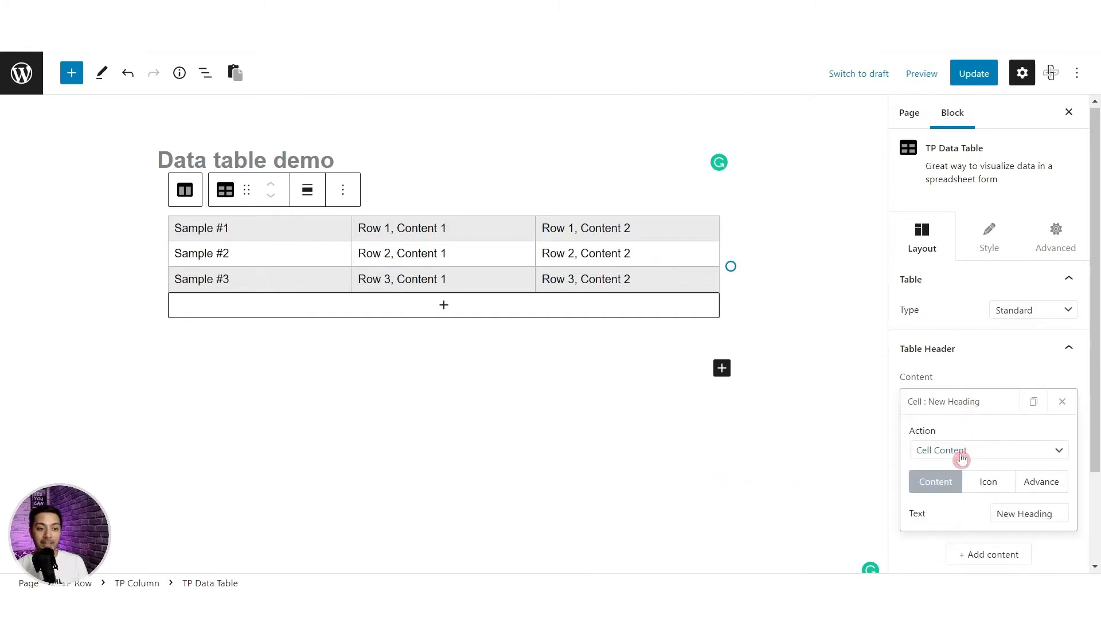
{"action": "left_click", "coordinate": [997, 453]}
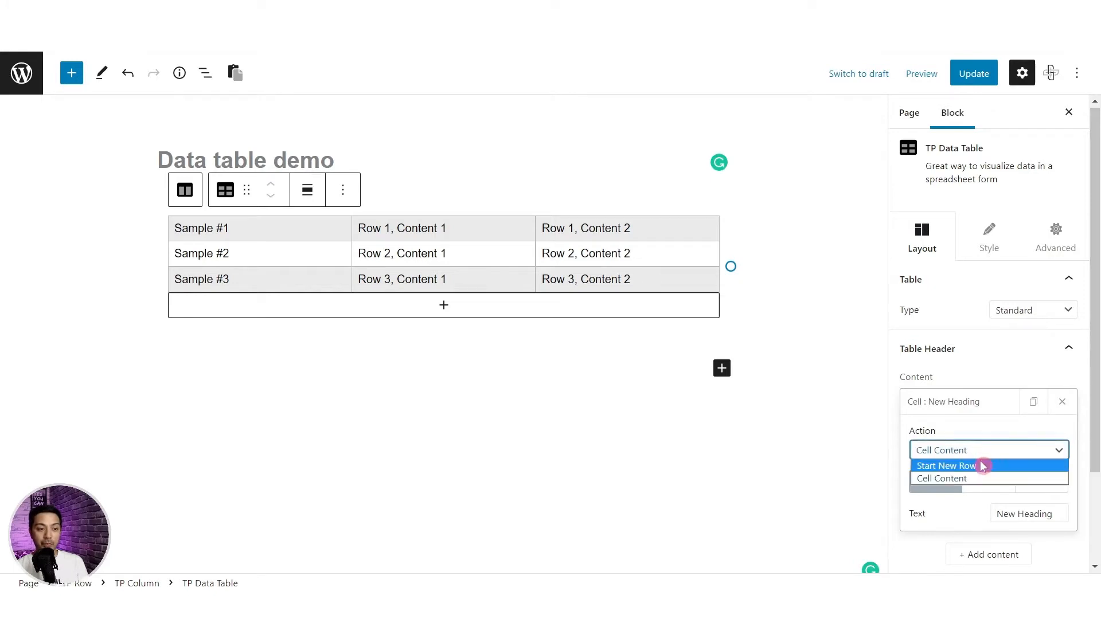
{"action": "left_click", "coordinate": [989, 466]}
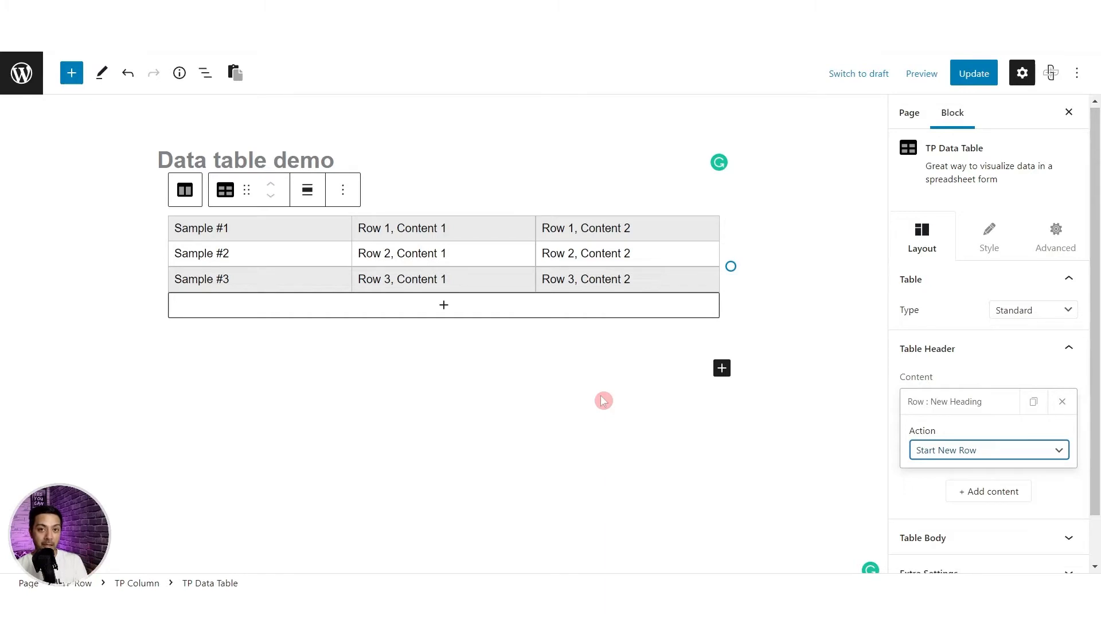
{"action": "left_click", "coordinate": [954, 411]}
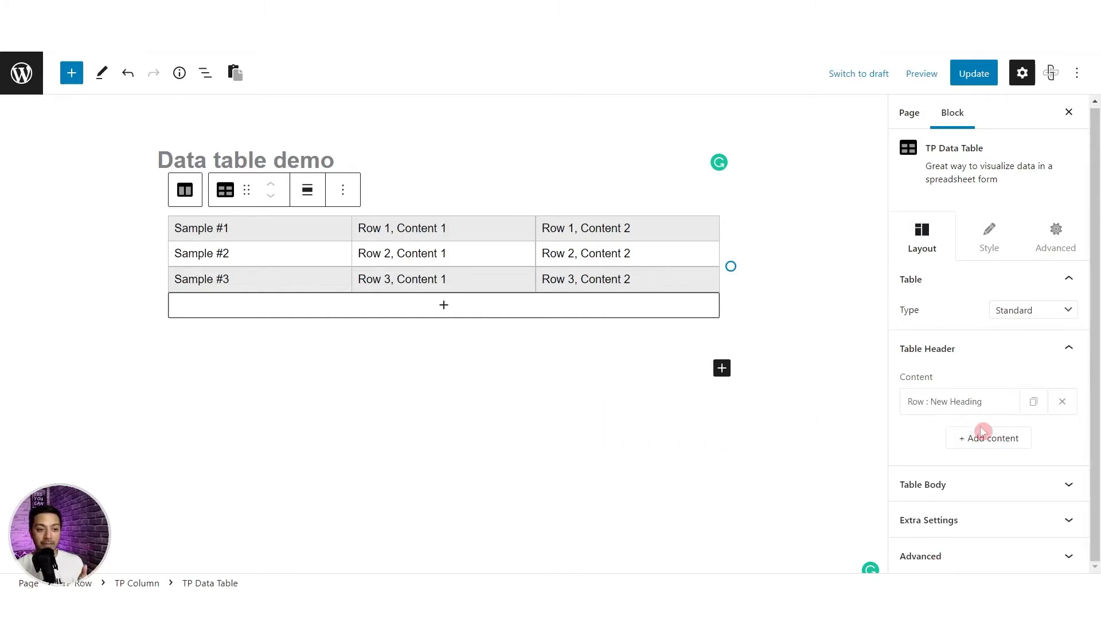
- Add a New Heading cell to the table header and duplicate it to get three header cells
{"action": "left_click", "coordinate": [989, 442]}
{"action": "left_click", "coordinate": [990, 443]}
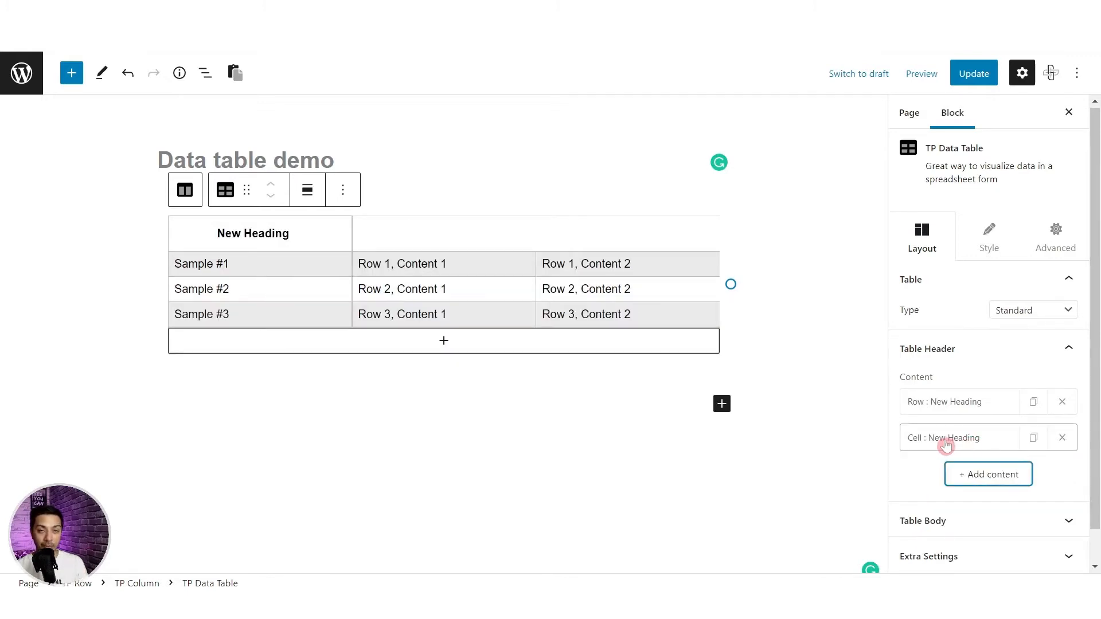
{"action": "left_click", "coordinate": [1033, 438]}
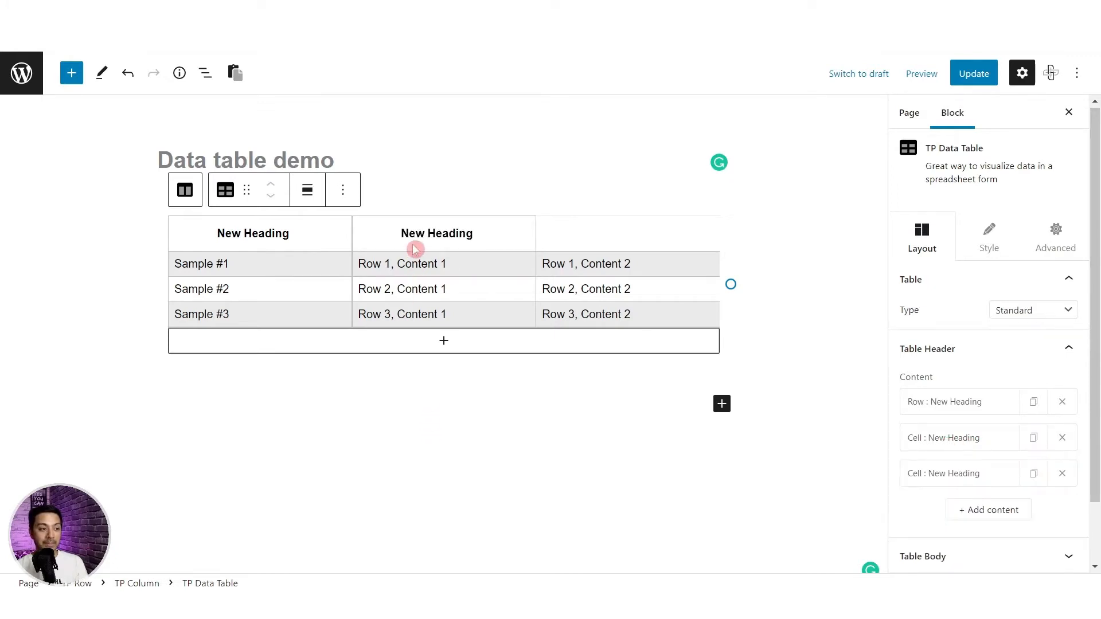
{"action": "left_click", "coordinate": [1032, 472]}
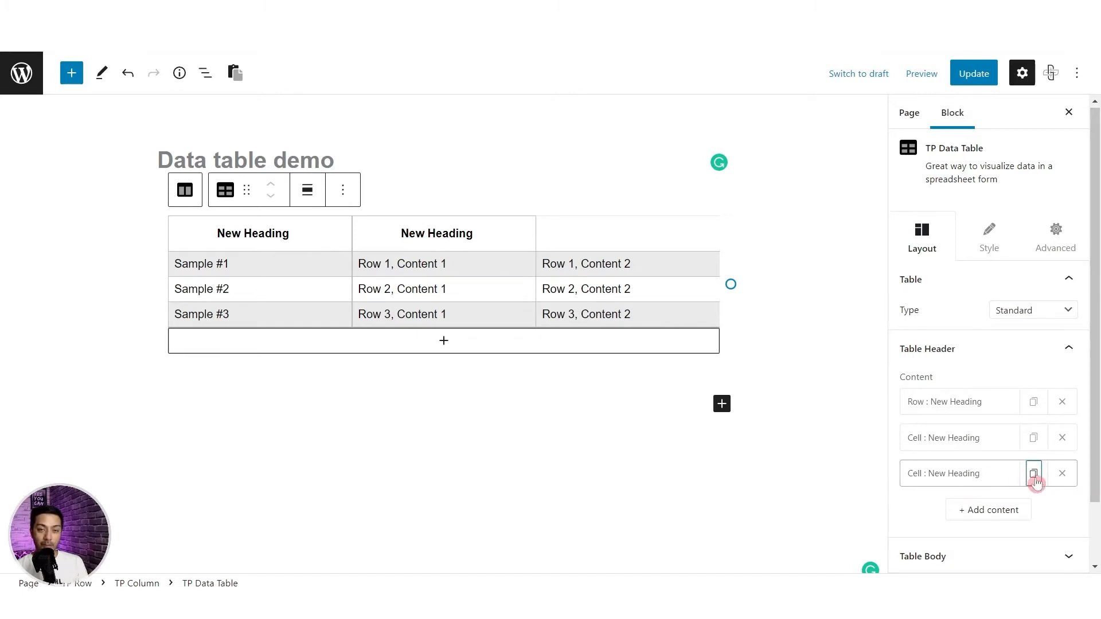
{"action": "left_click", "coordinate": [1034, 474]}
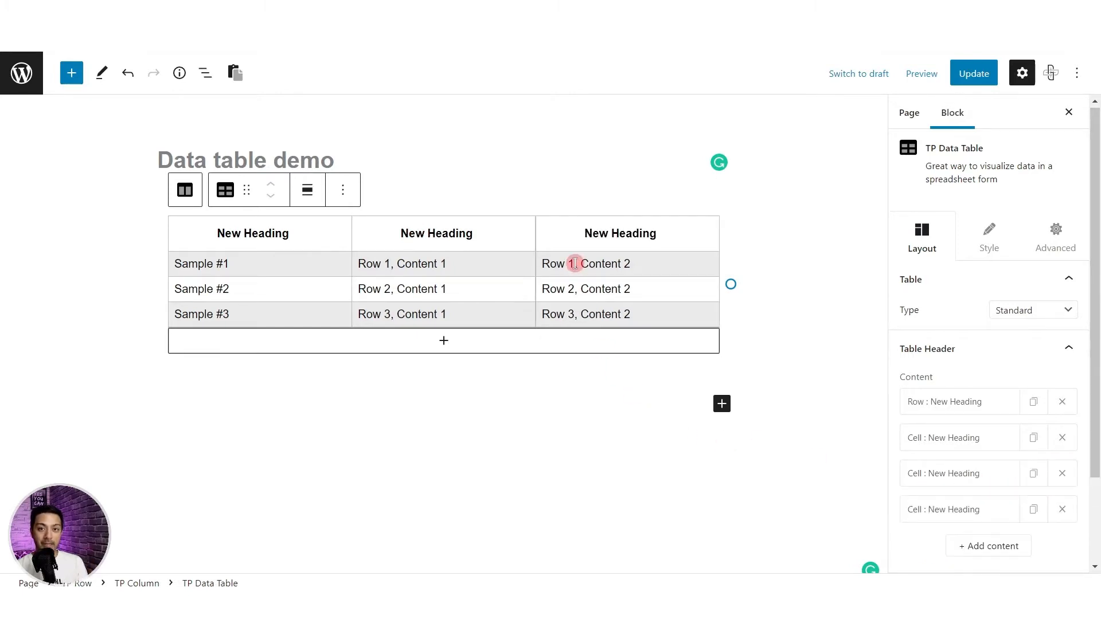
{"action": "left_click", "coordinate": [941, 520]}
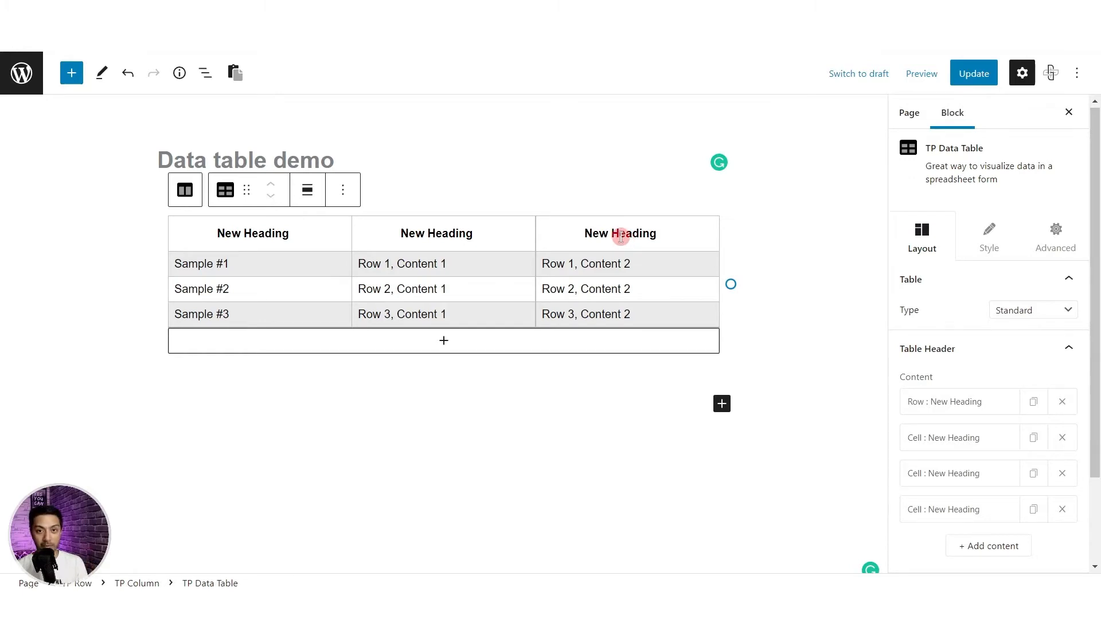
- Set the text of the first header cell to "S No. ID"
{"action": "left_click", "coordinate": [941, 448]}
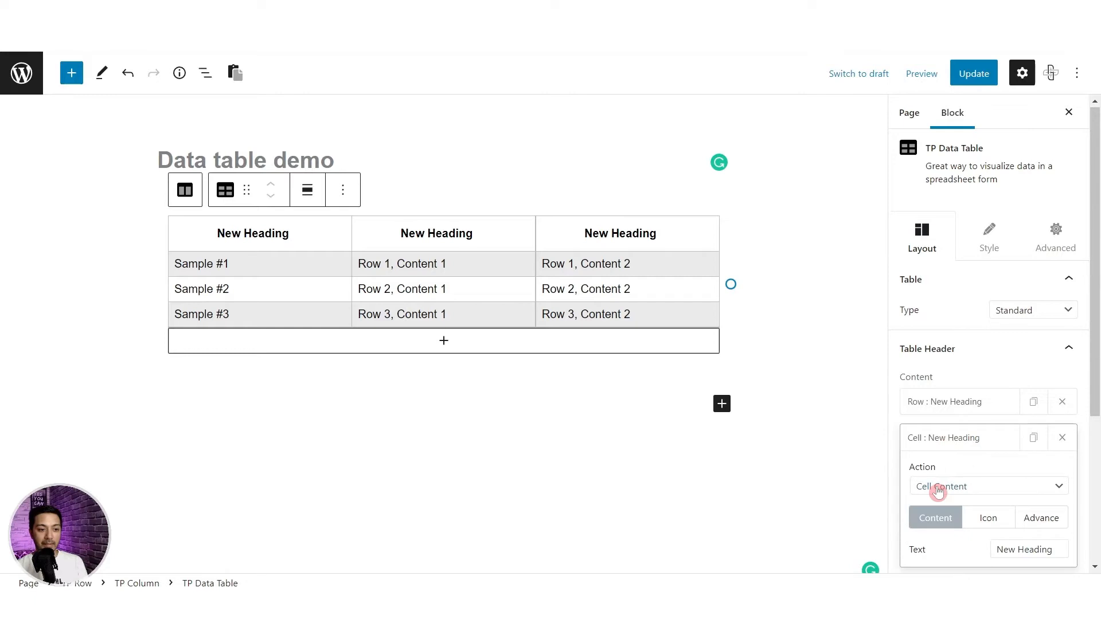
{"action": "scroll", "coordinate": [952, 458], "scroll_direction": "down", "scroll_amount": 3}
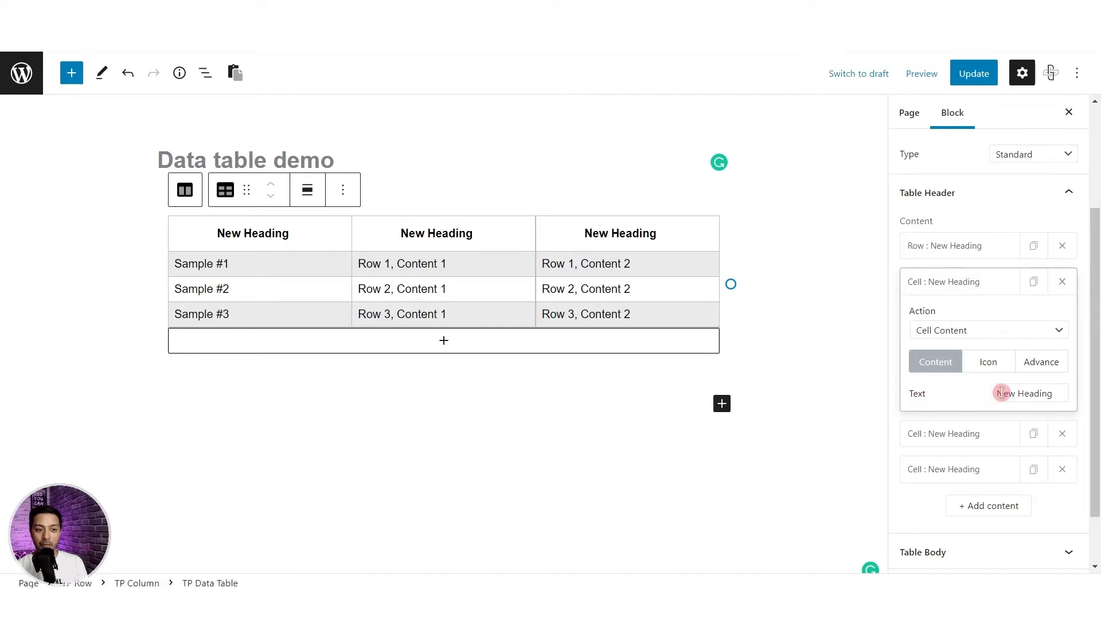
{"action": "left_click_drag", "start_coordinate": [1001, 393], "coordinate": [1097, 385]}
{"action": "type", "text": "Sno."}
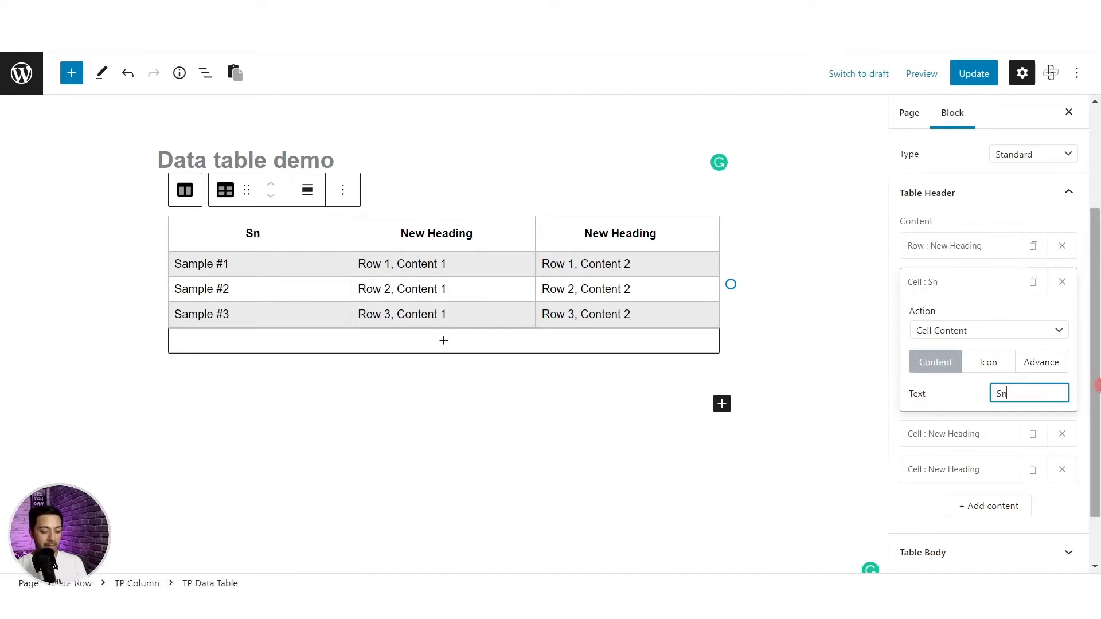
{"action": "key", "text": "BackSpace"}
{"action": "key", "text": "BackSpace"}
{"action": "key", "text": "BackSpace"}
{"action": "type", "text": "No. "}
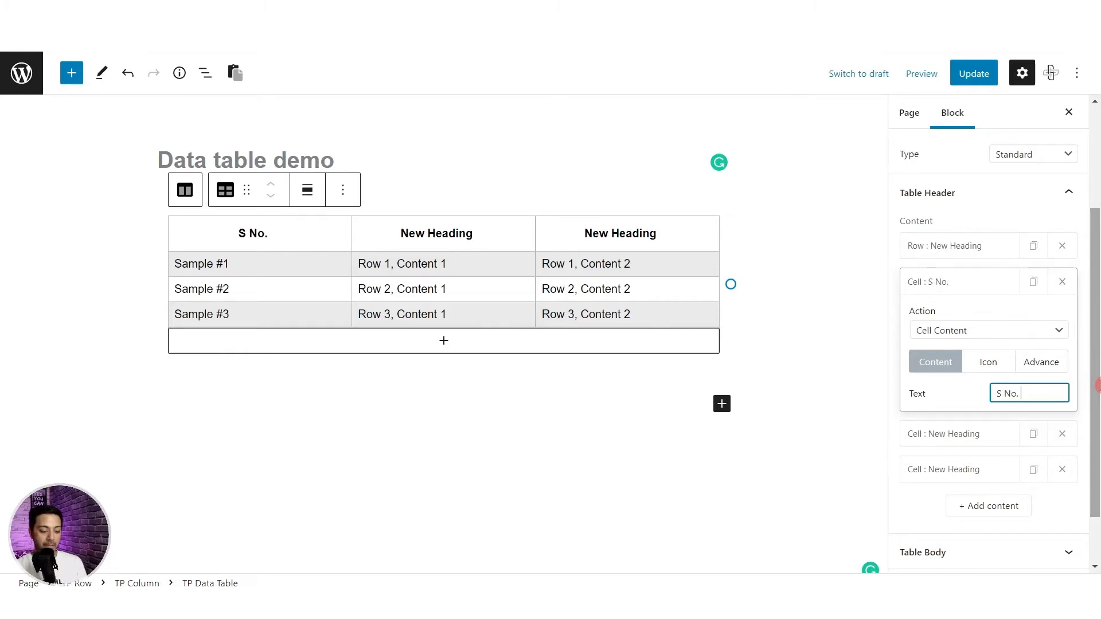
{"action": "type", "text": "ID"}
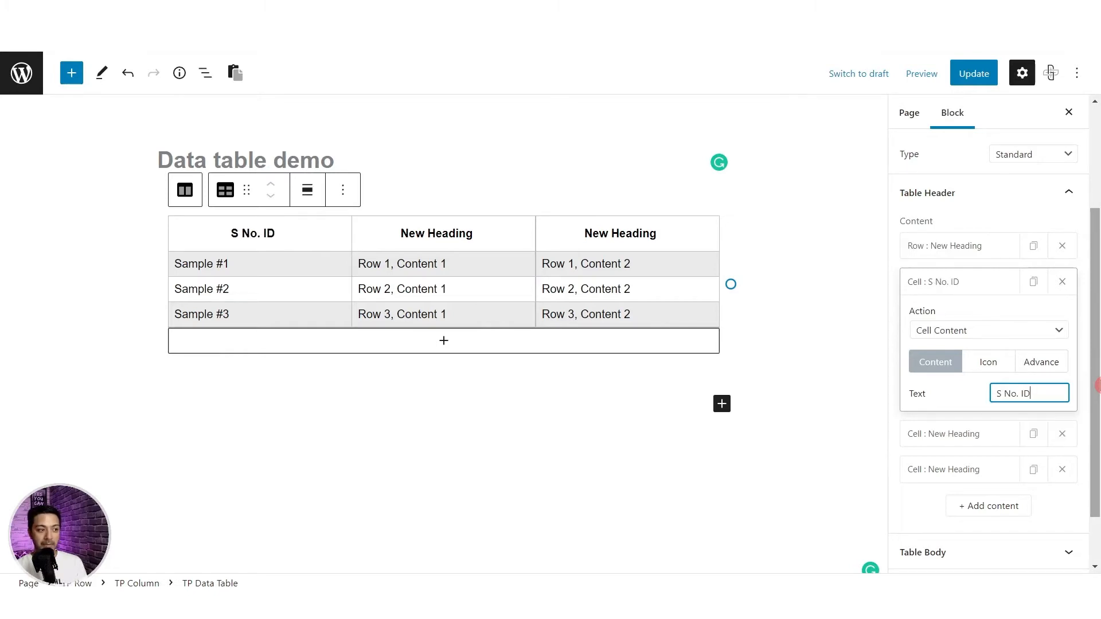
{"action": "left_click", "coordinate": [963, 402]}
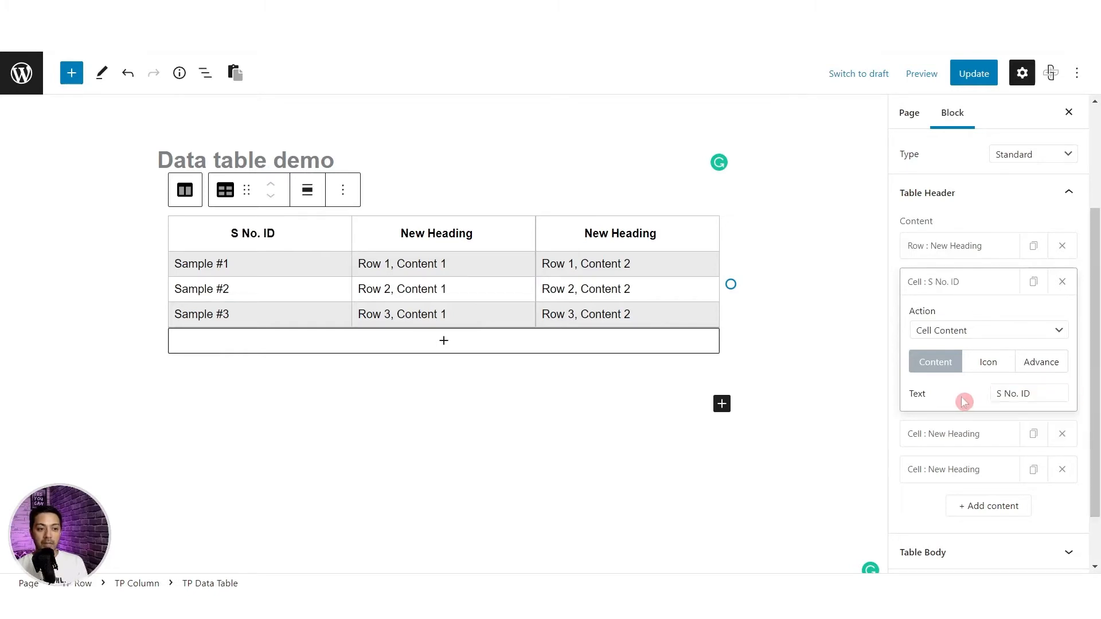
- Give the S No. ID header cell an icon, searching for "id" and picking the AD badge
{"action": "left_click", "coordinate": [986, 367]}
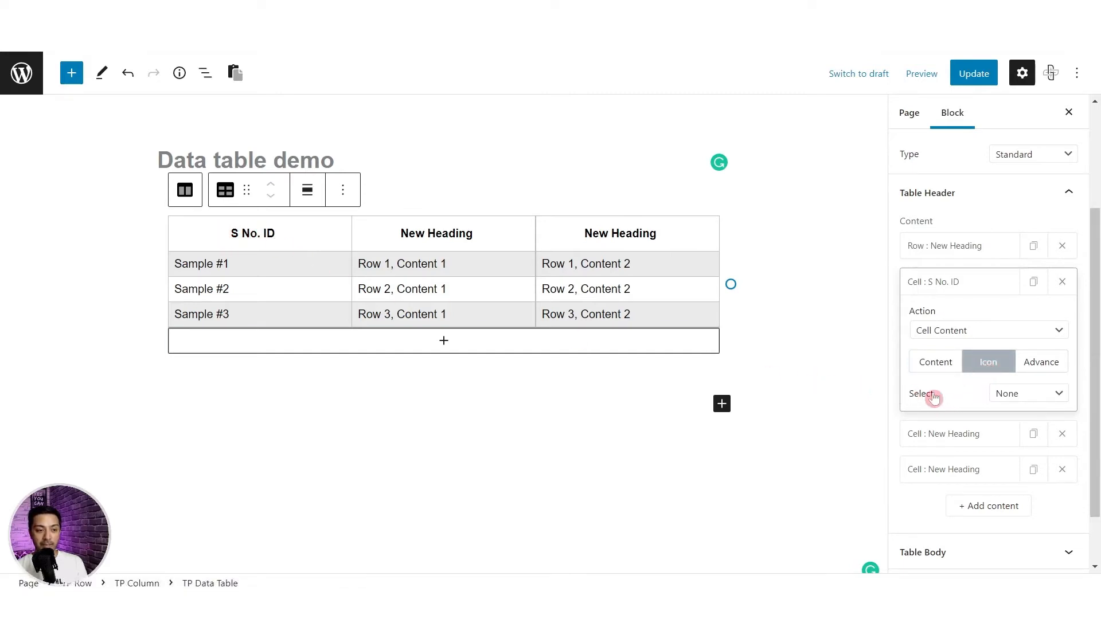
{"action": "left_click", "coordinate": [1014, 394]}
{"action": "left_click", "coordinate": [1016, 420]}
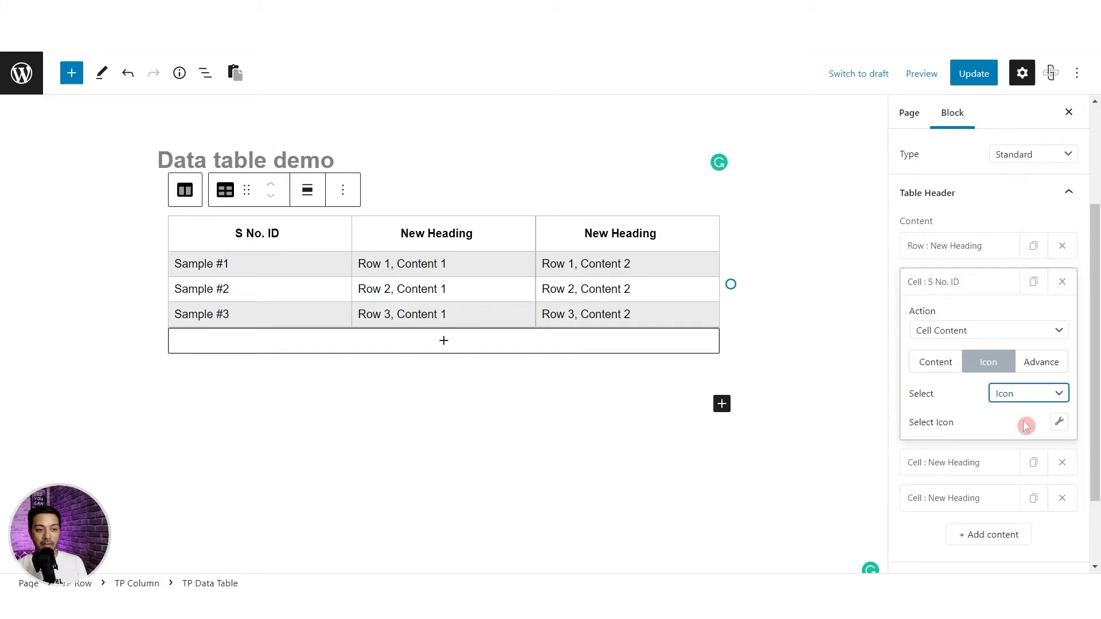
{"action": "left_click", "coordinate": [1060, 424]}
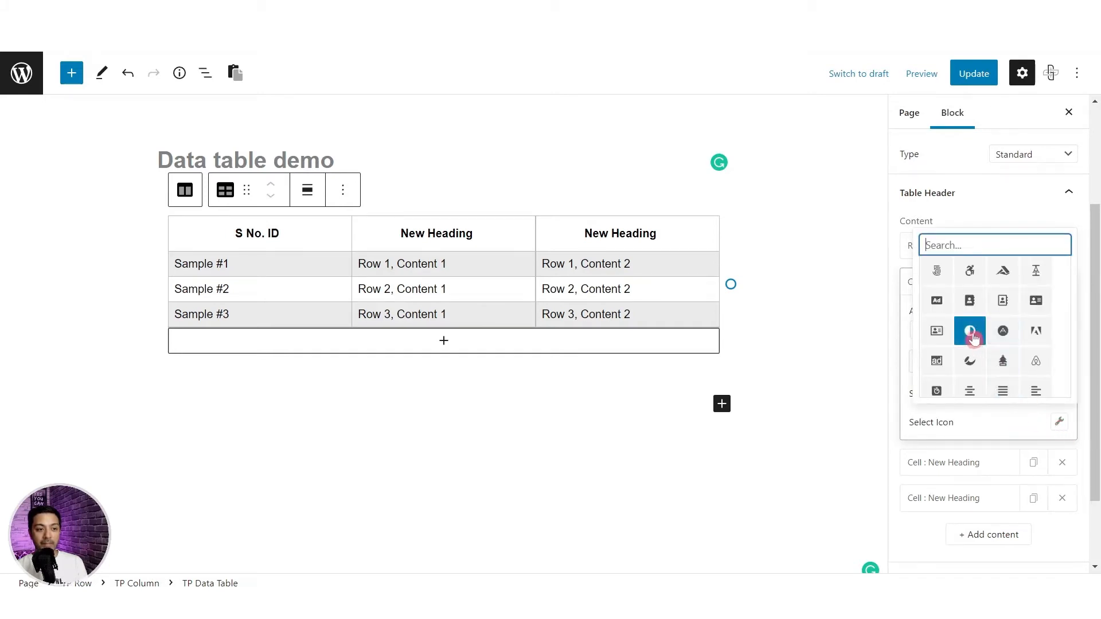
{"action": "scroll", "coordinate": [1002, 341], "scroll_direction": "down", "scroll_amount": 10}
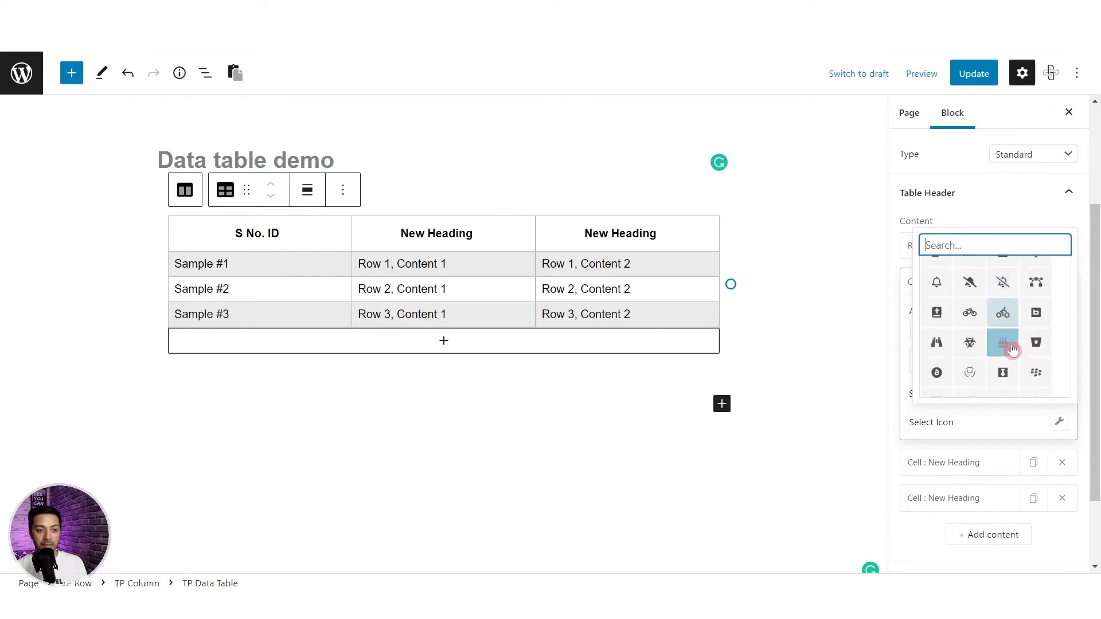
{"action": "type", "text": "id"}
{"action": "left_click", "coordinate": [937, 303]}
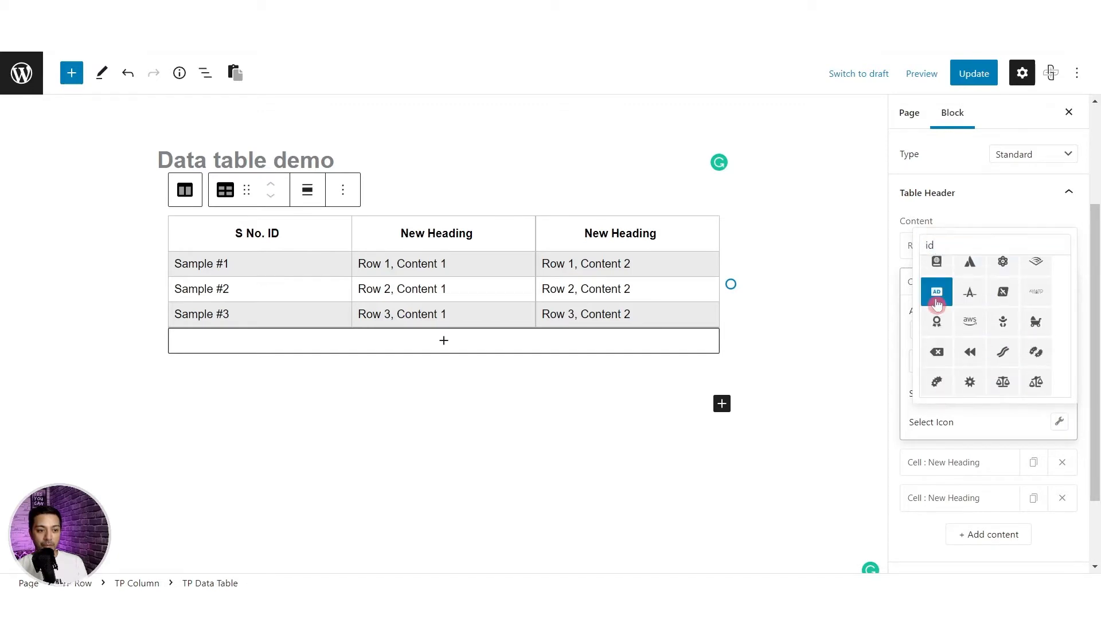
{"action": "left_click", "coordinate": [963, 424]}
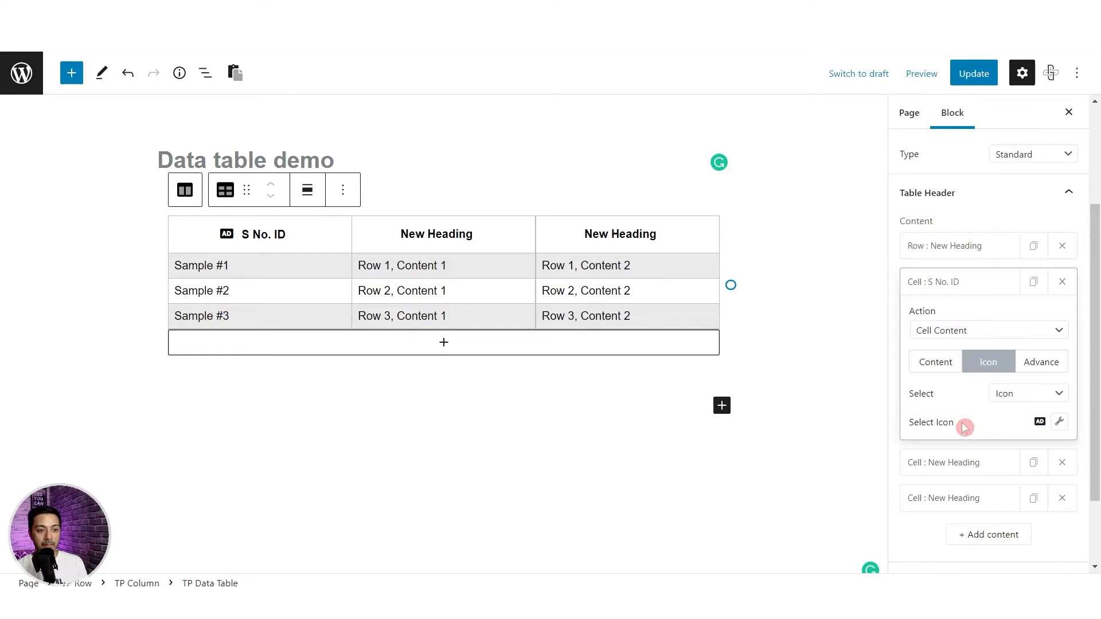
- Switch the S No. ID header cell's icon to an image, using cursor-png-1145.png from the media library
{"action": "left_click", "coordinate": [1026, 395]}
{"action": "left_click", "coordinate": [1015, 434]}
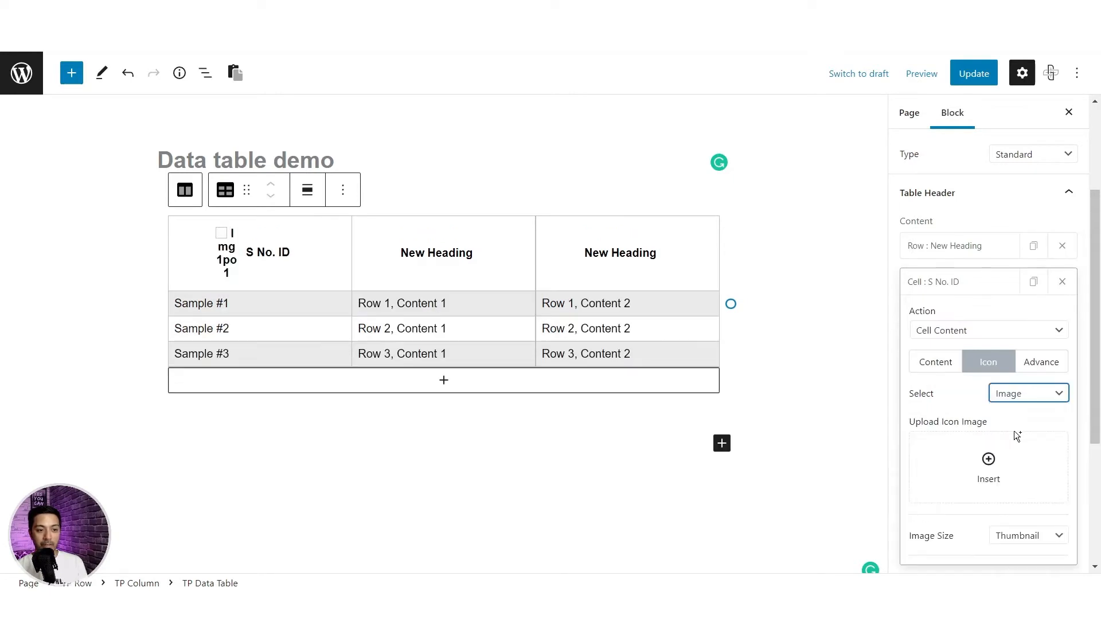
{"action": "left_click", "coordinate": [988, 459]}
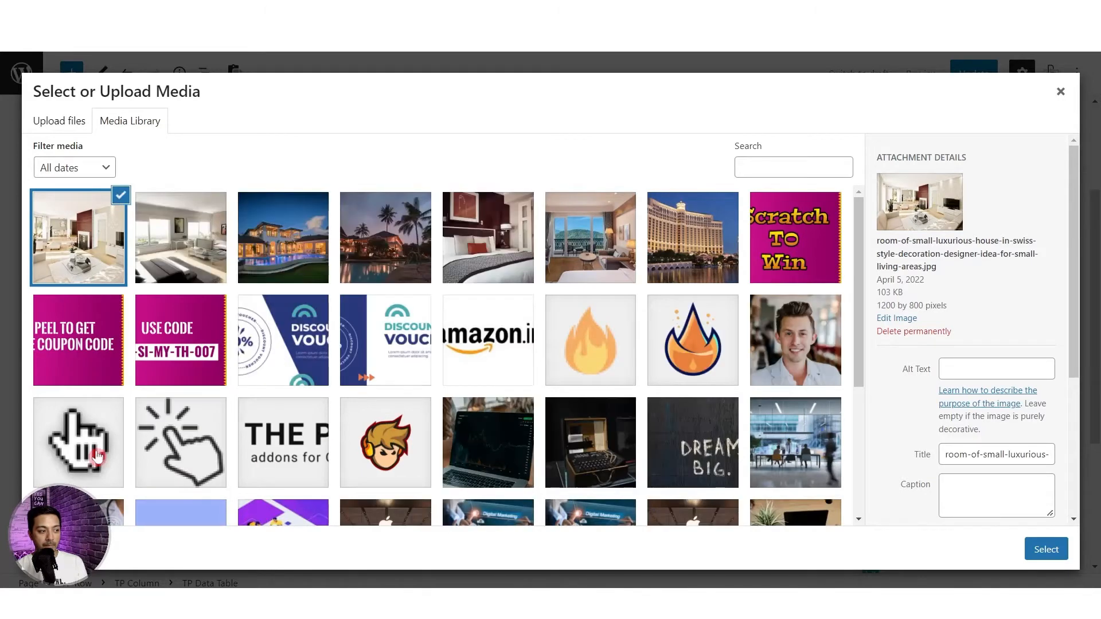
{"action": "left_click", "coordinate": [59, 450]}
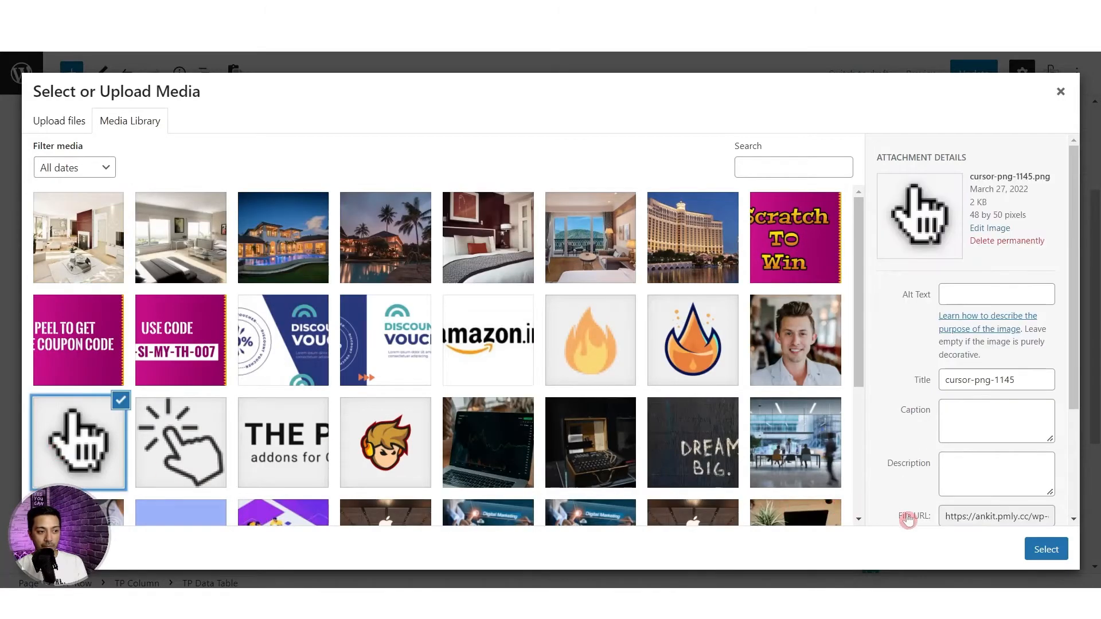
{"action": "left_click", "coordinate": [1045, 549]}
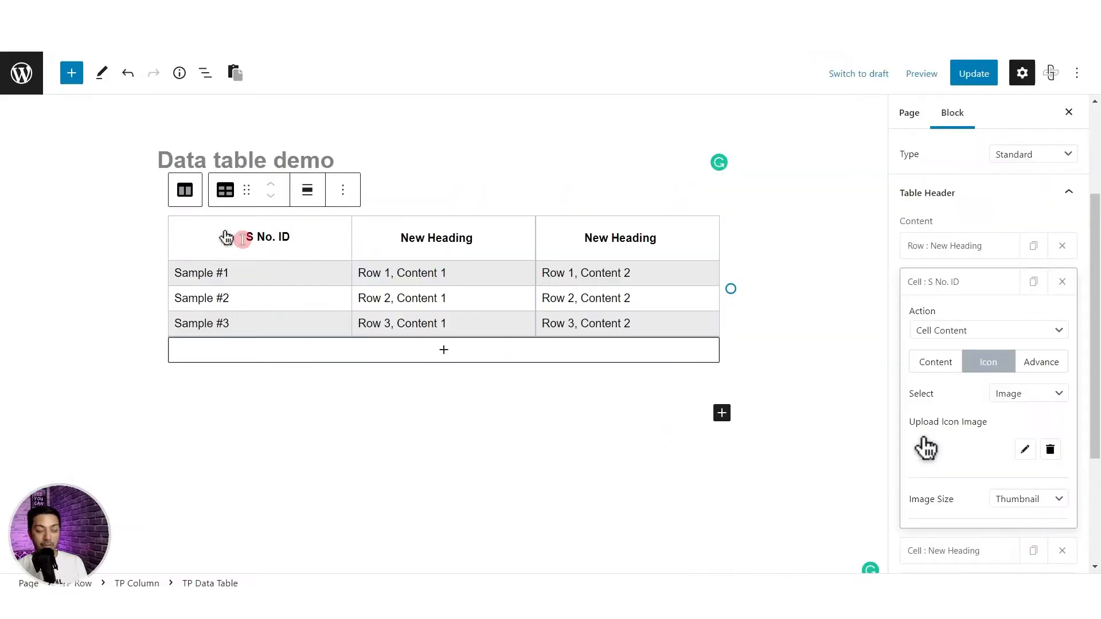
- Remove the image from the S No. ID header cell and set its icon type back to Icon
{"action": "left_click", "coordinate": [1050, 450]}
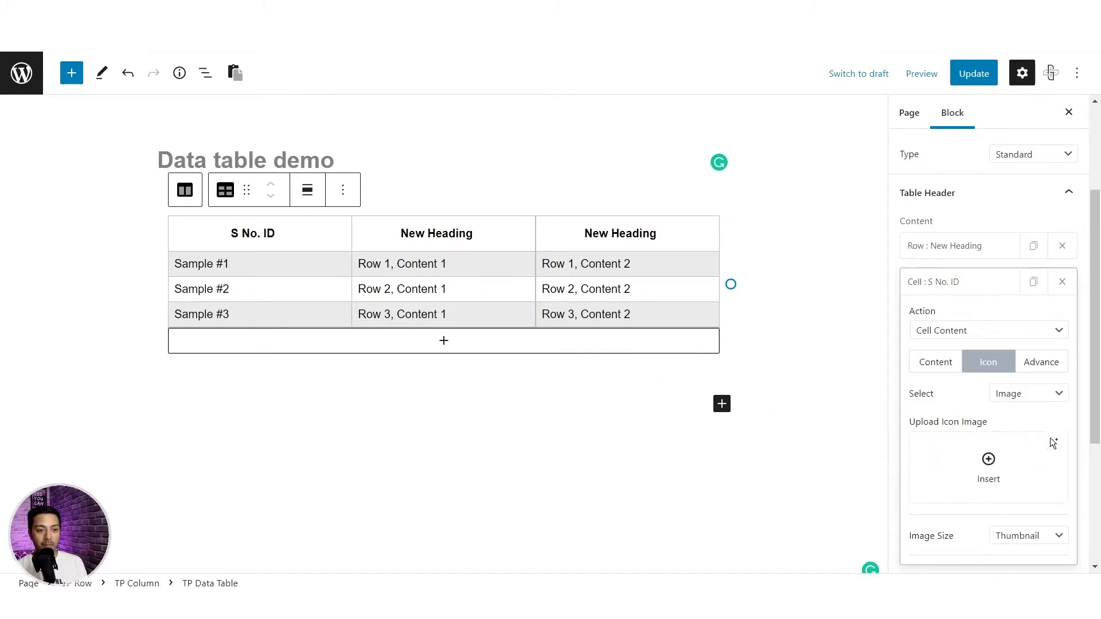
{"action": "left_click", "coordinate": [1051, 393]}
{"action": "left_click", "coordinate": [1038, 420]}
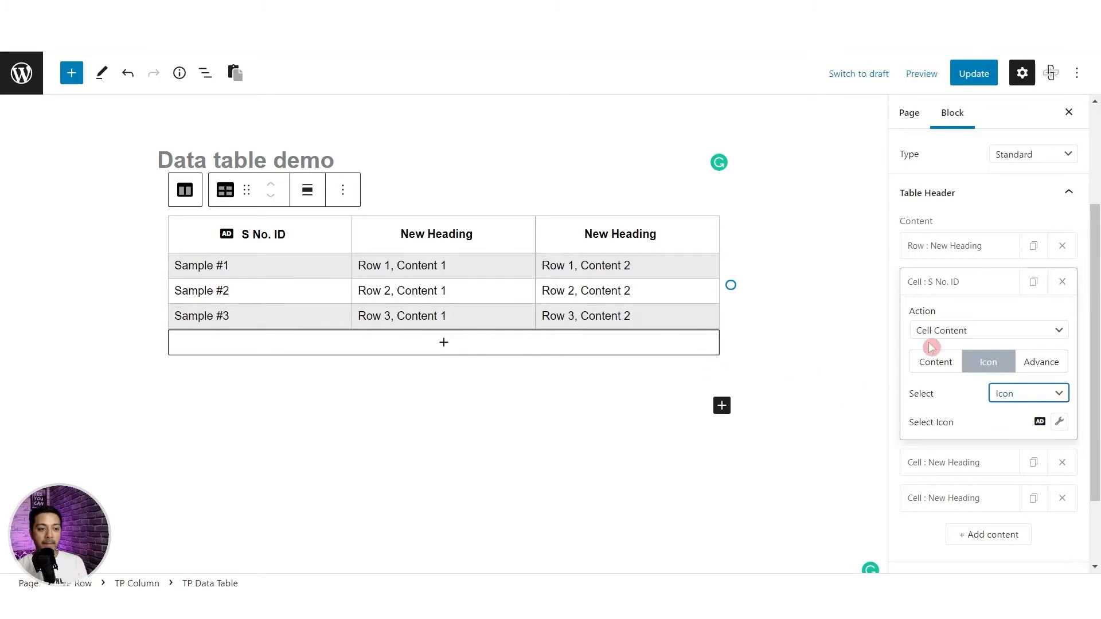
- Try a different column span for the S No. ID header cell and clear the value again
{"action": "left_click", "coordinate": [1052, 370]}
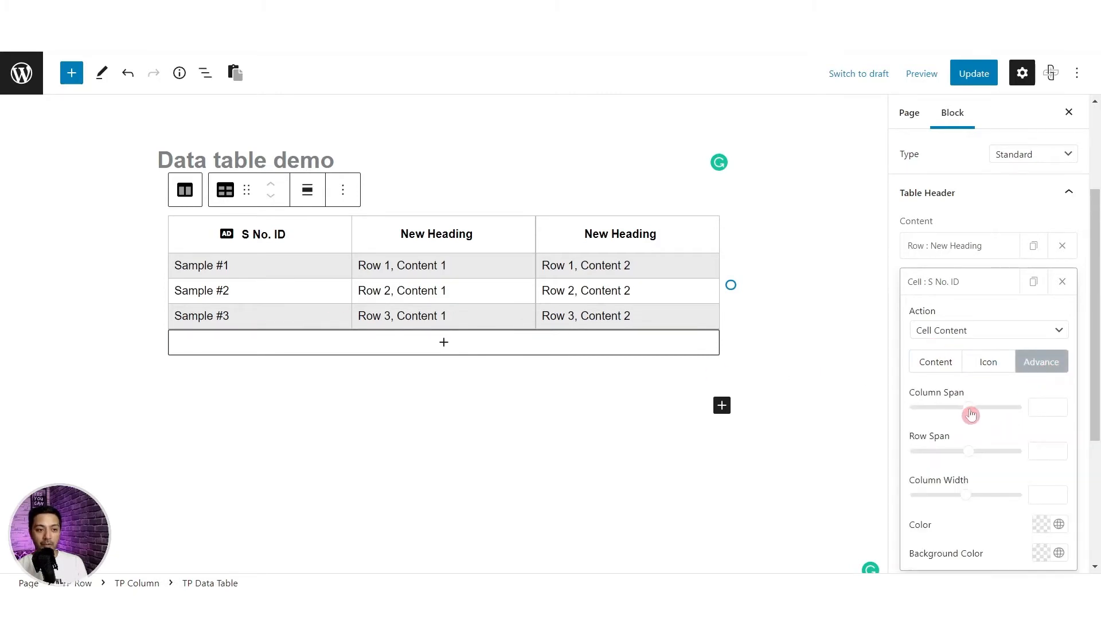
{"action": "left_click_drag", "start_coordinate": [967, 412], "coordinate": [917, 416]}
{"action": "left_click", "coordinate": [1045, 403]}
{"action": "key", "text": "BackSpace"}
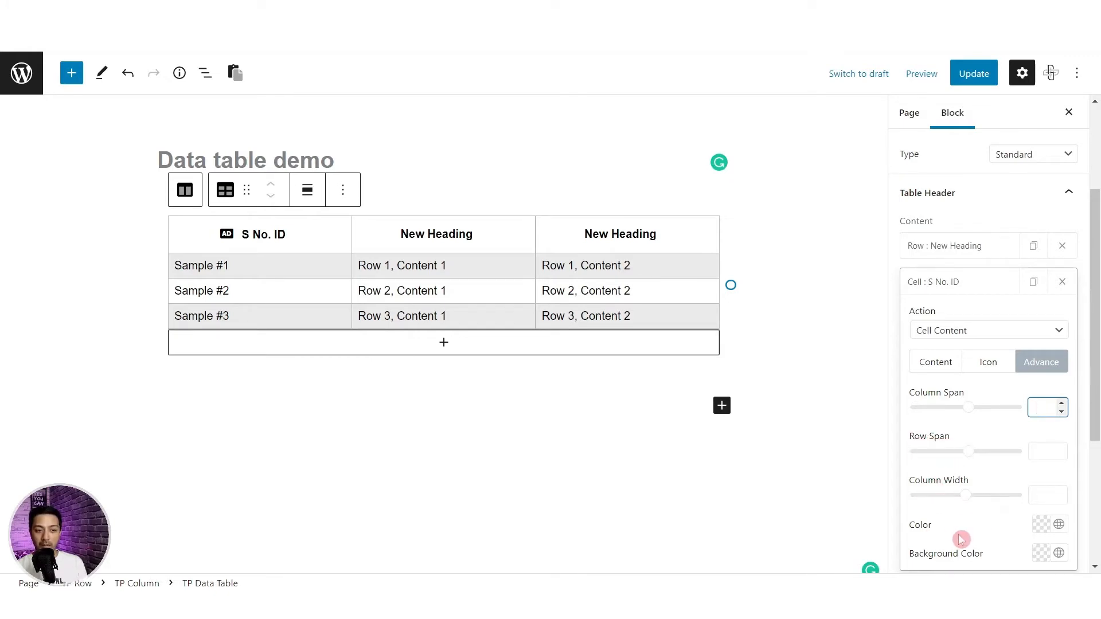
- Give the S No. ID header cell dark red text and a near-black background
{"action": "left_click", "coordinate": [1037, 528]}
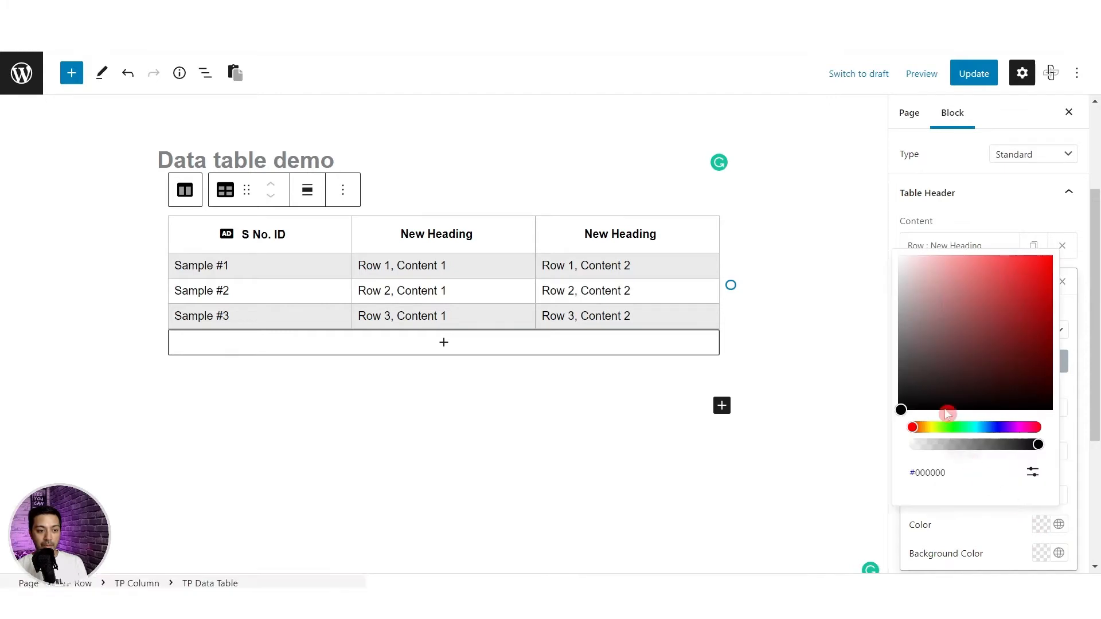
{"action": "mouse_move", "coordinate": [1032, 299]}
{"action": "left_mouse_down"}
{"action": "mouse_move", "coordinate": [1028, 287]}
{"action": "mouse_move", "coordinate": [1014, 304]}
{"action": "left_mouse_up"}
{"action": "left_click", "coordinate": [1014, 535]}
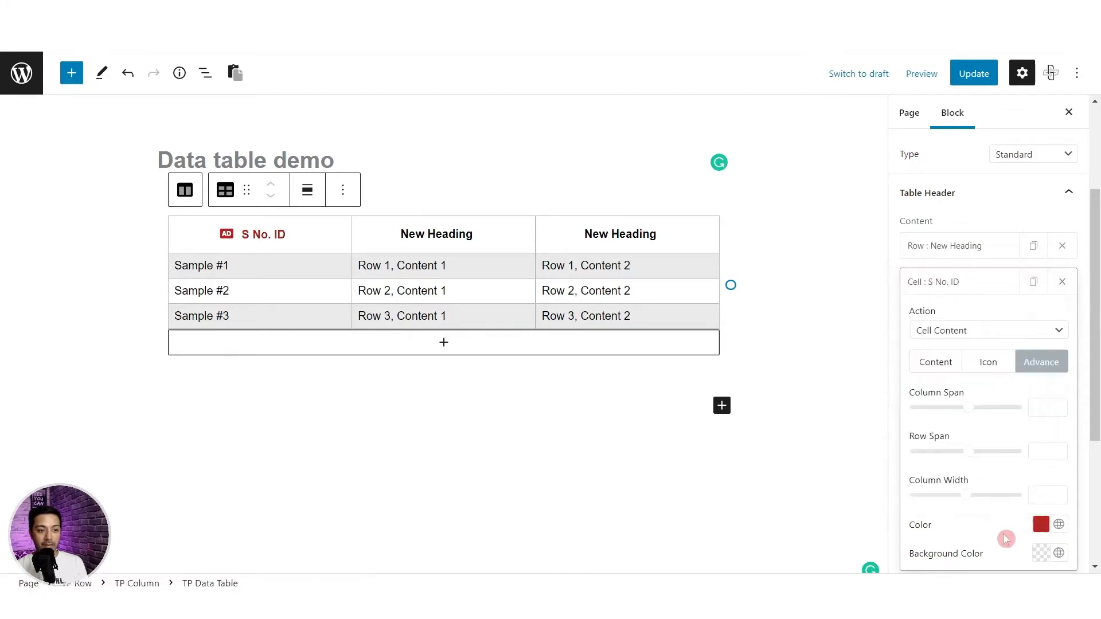
{"action": "left_click", "coordinate": [1037, 557]}
{"action": "mouse_move", "coordinate": [980, 390]}
{"action": "left_mouse_down"}
{"action": "mouse_move", "coordinate": [916, 369]}
{"action": "mouse_move", "coordinate": [882, 386]}
{"action": "mouse_move", "coordinate": [877, 425]}
{"action": "left_mouse_up"}
{"action": "left_click", "coordinate": [925, 534]}
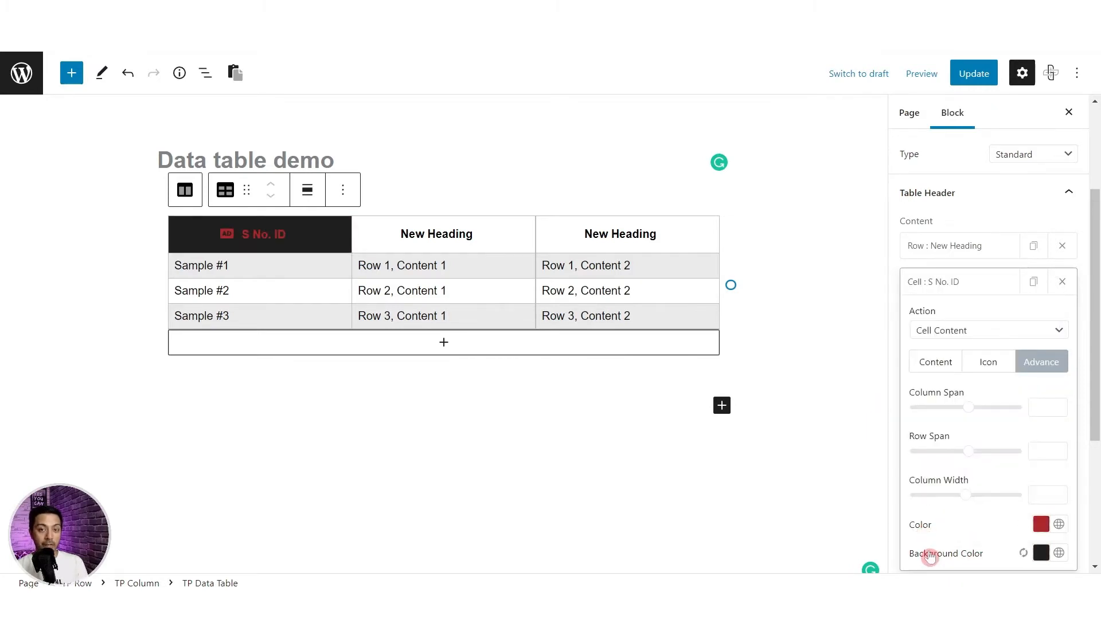
{"action": "left_click", "coordinate": [268, 232]}
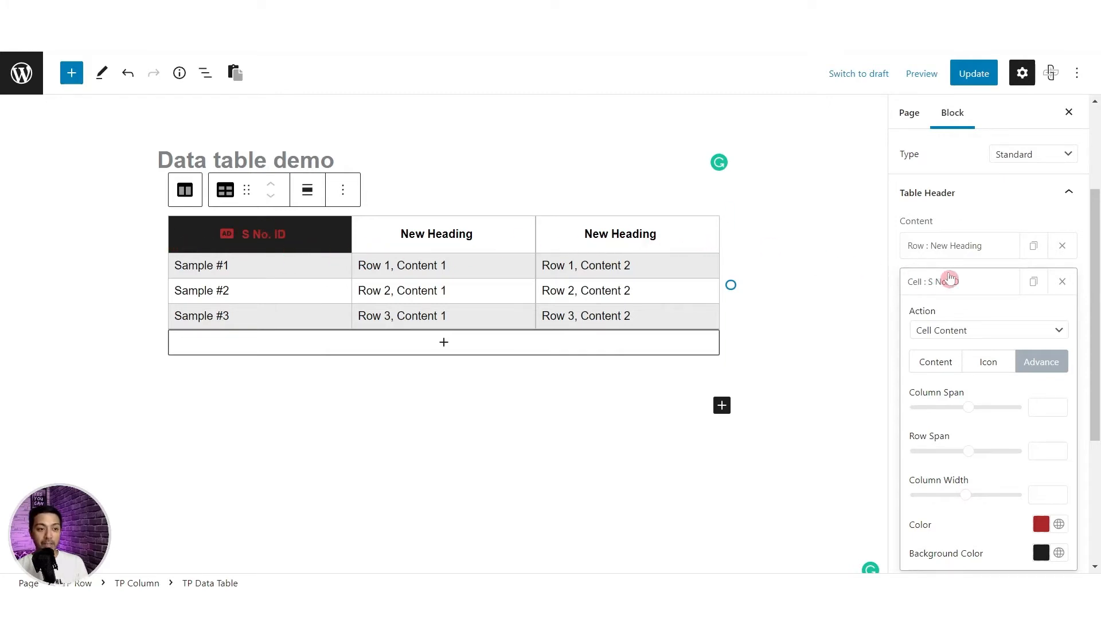
- Reset the text color and background color of the S No. ID header cell to their defaults
{"action": "scroll", "coordinate": [988, 189], "scroll_direction": "up", "scroll_amount": 3}
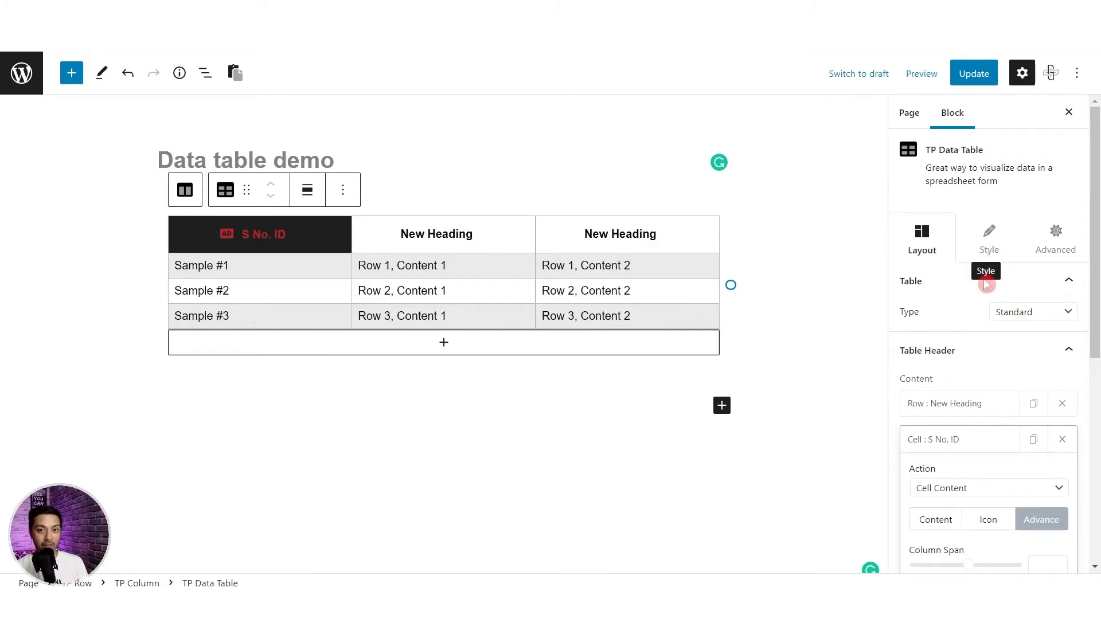
{"action": "scroll", "coordinate": [975, 395], "scroll_direction": "down", "scroll_amount": 6}
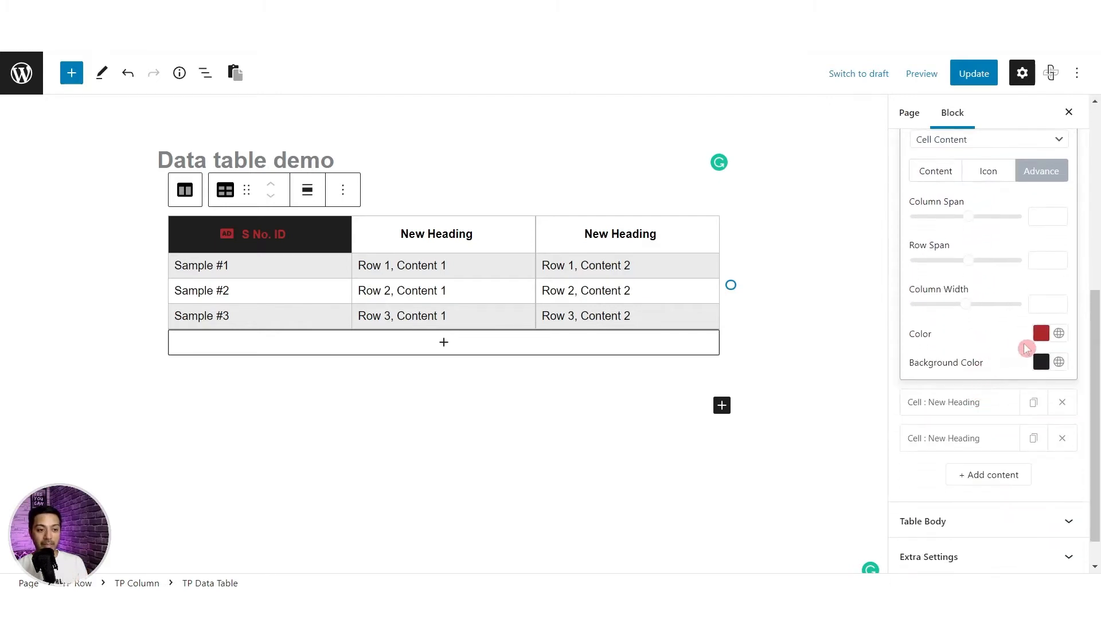
{"action": "left_click", "coordinate": [1025, 335]}
{"action": "left_click", "coordinate": [1025, 364]}
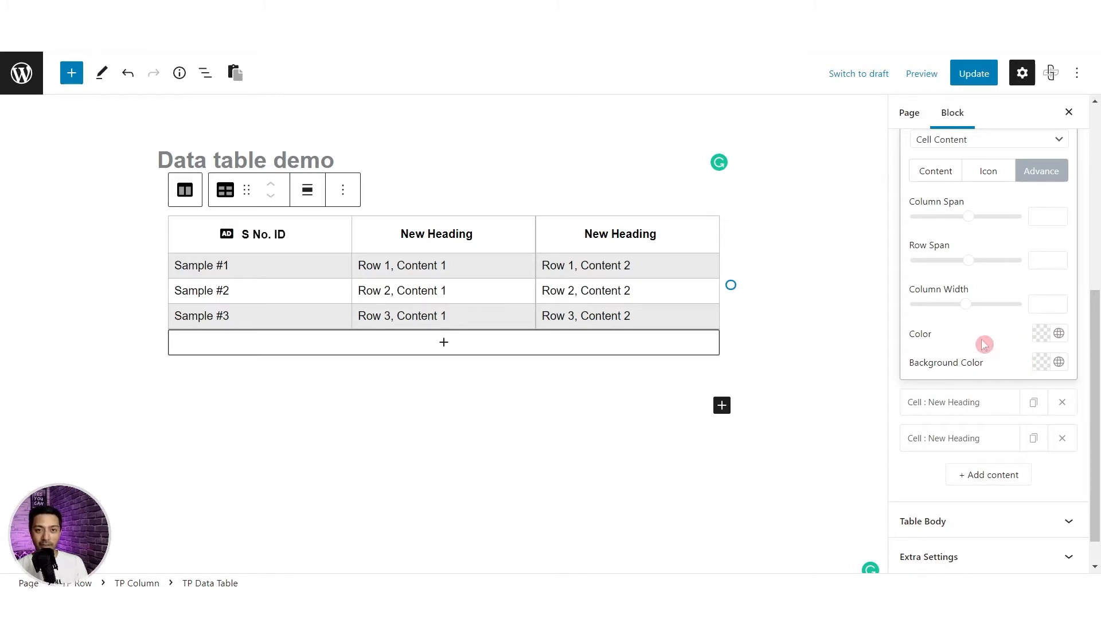
- Set the second header cell's text to "Data col1" and the third header cell's text to "Data Col2"
{"action": "scroll", "coordinate": [982, 344], "scroll_direction": "up", "scroll_amount": 3}
{"action": "left_click", "coordinate": [956, 287]}
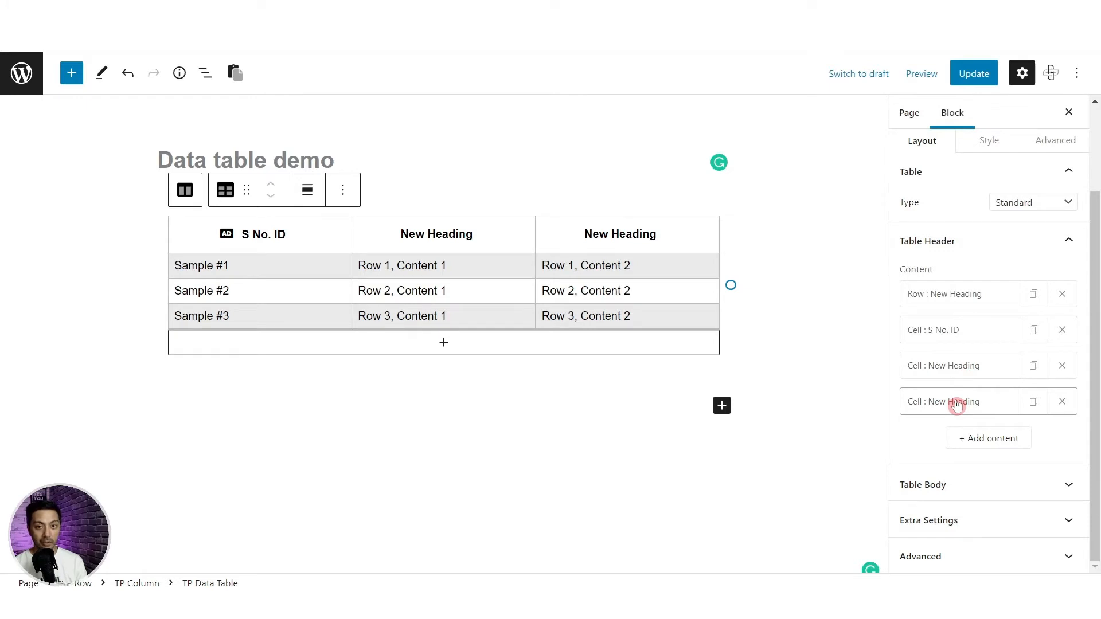
{"action": "left_click", "coordinate": [965, 367]}
{"action": "scroll", "coordinate": [975, 401], "scroll_direction": "down", "scroll_amount": 1}
{"action": "triple_click", "coordinate": [1022, 428]}
{"action": "type", "text": "Data col1"}
{"action": "left_click", "coordinate": [968, 469]}
{"action": "triple_click", "coordinate": [1013, 462]}
{"action": "type", "text": "Data Col2"}
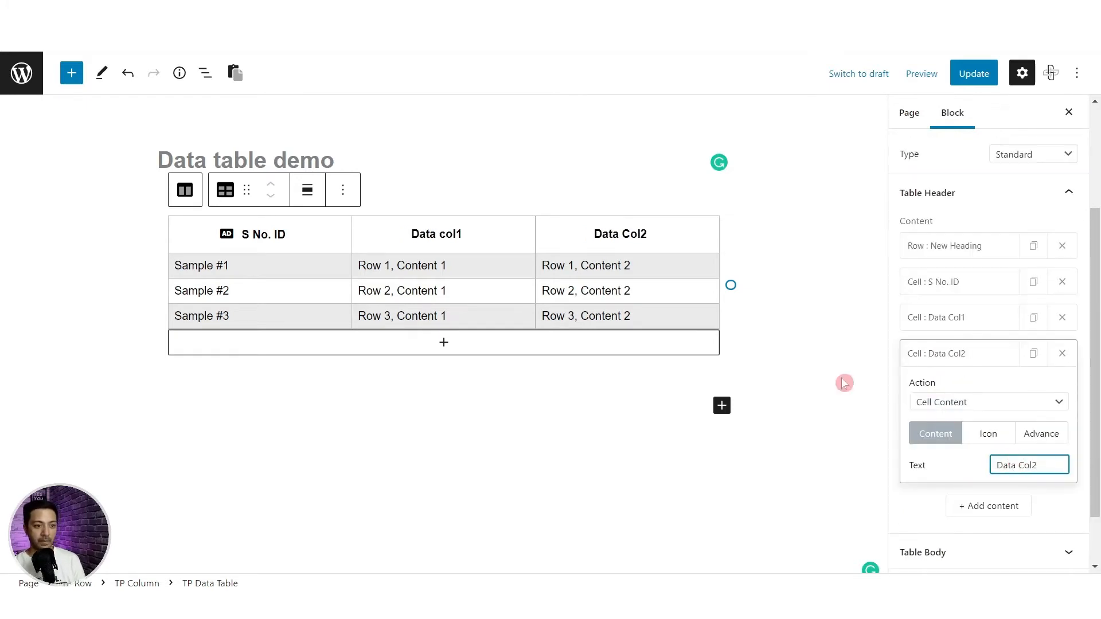
{"action": "left_click", "coordinate": [916, 355]}
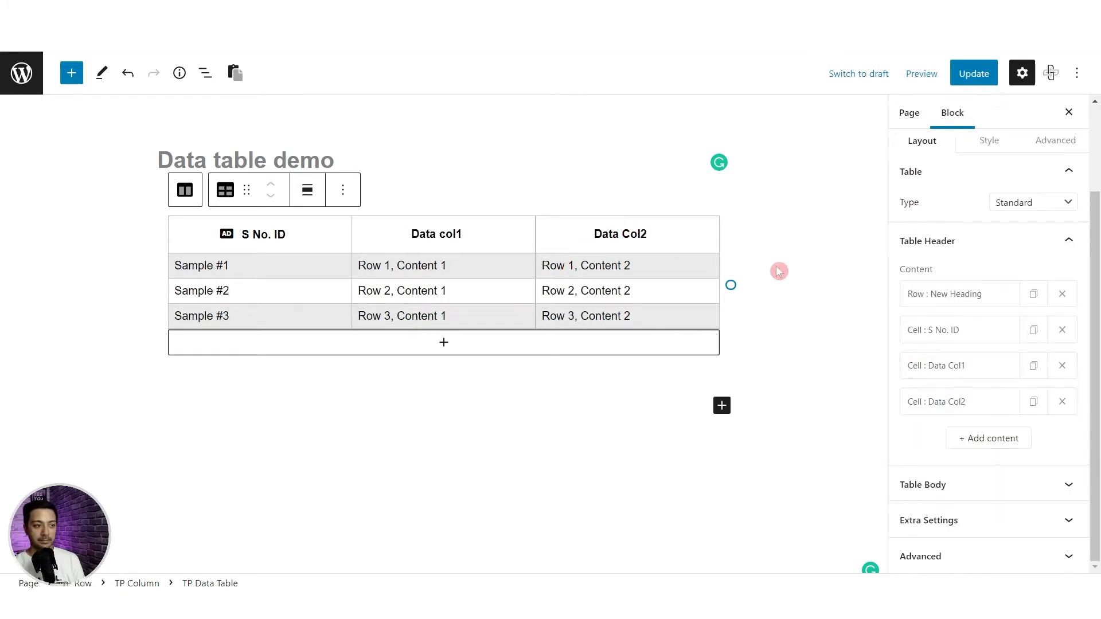
{"action": "left_click", "coordinate": [1061, 247]}
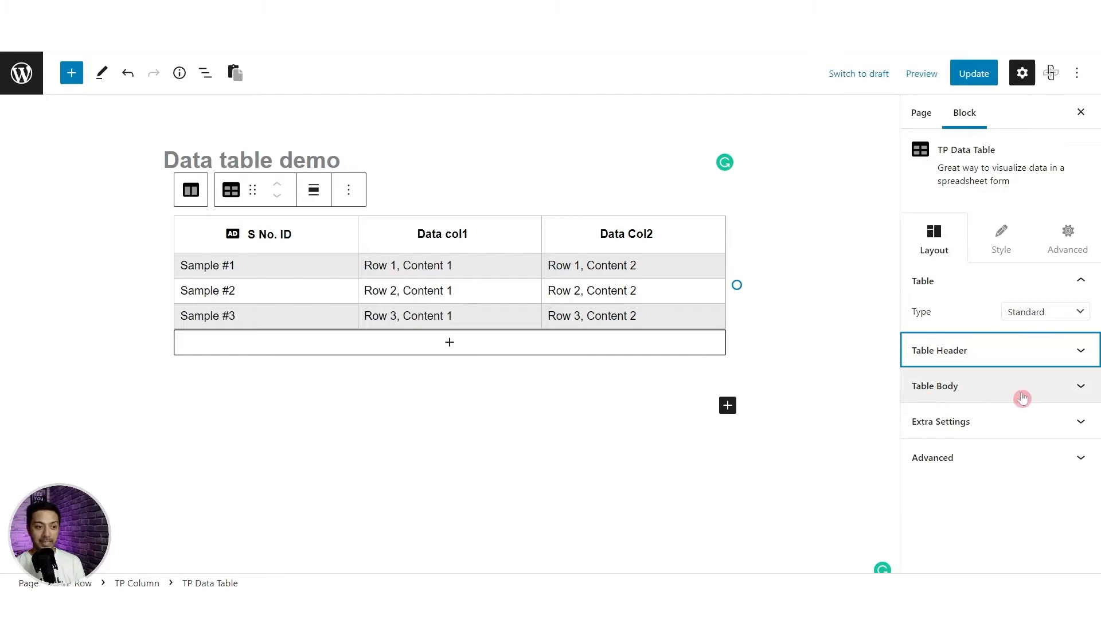
- Add a content item at the end of the table body and set its action to Start New Row
{"action": "left_click", "coordinate": [1080, 392]}
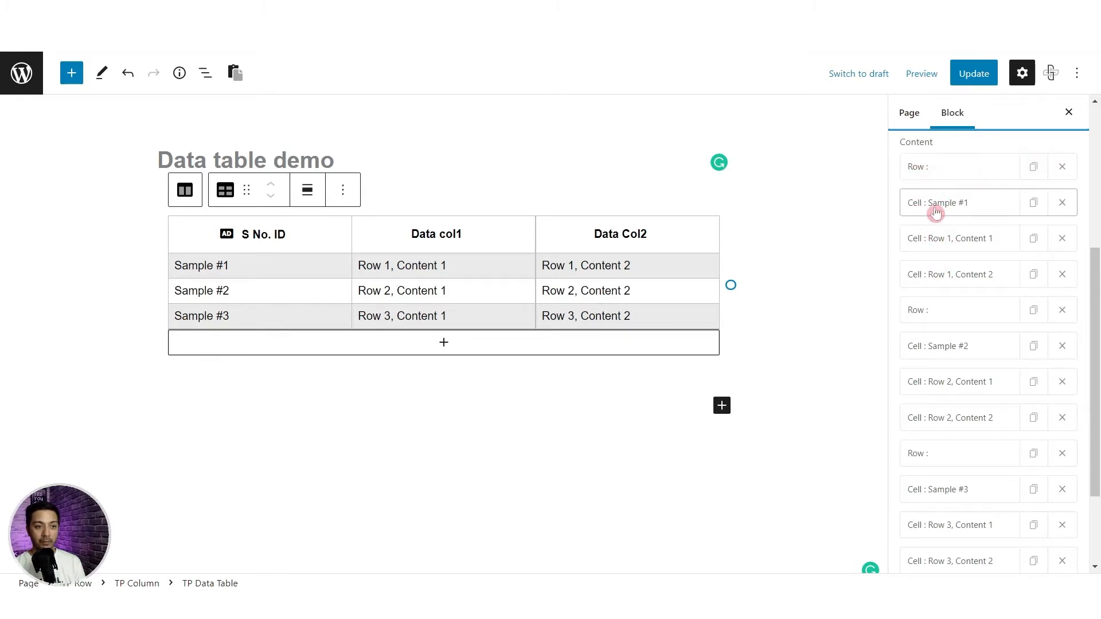
{"action": "scroll", "coordinate": [929, 315], "scroll_direction": "down", "scroll_amount": 3}
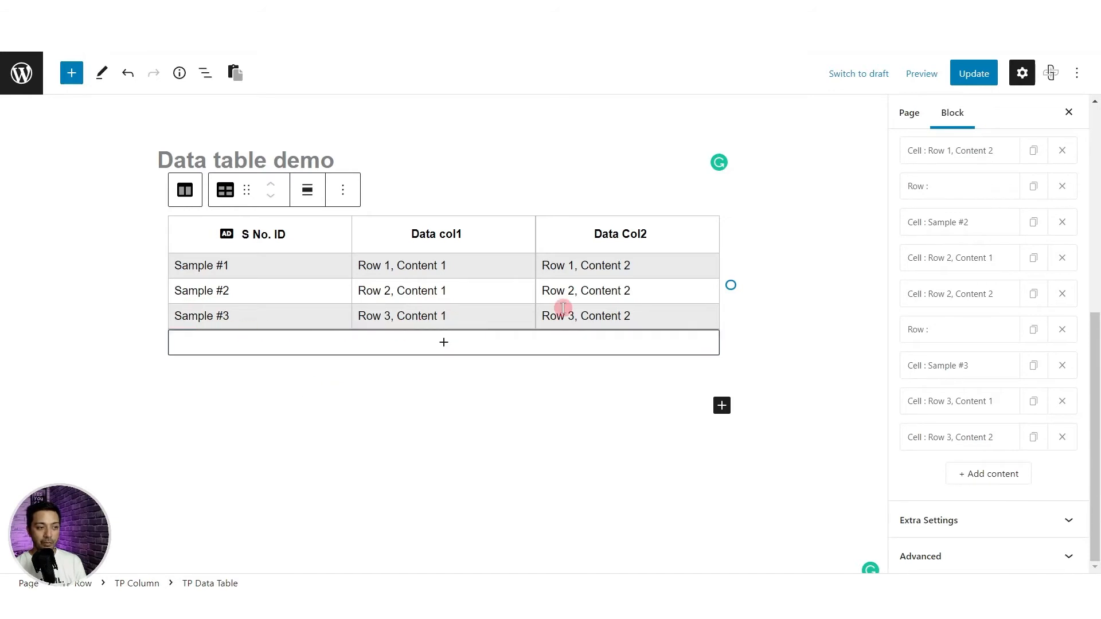
{"action": "left_click", "coordinate": [987, 475]}
{"action": "left_click", "coordinate": [979, 477]}
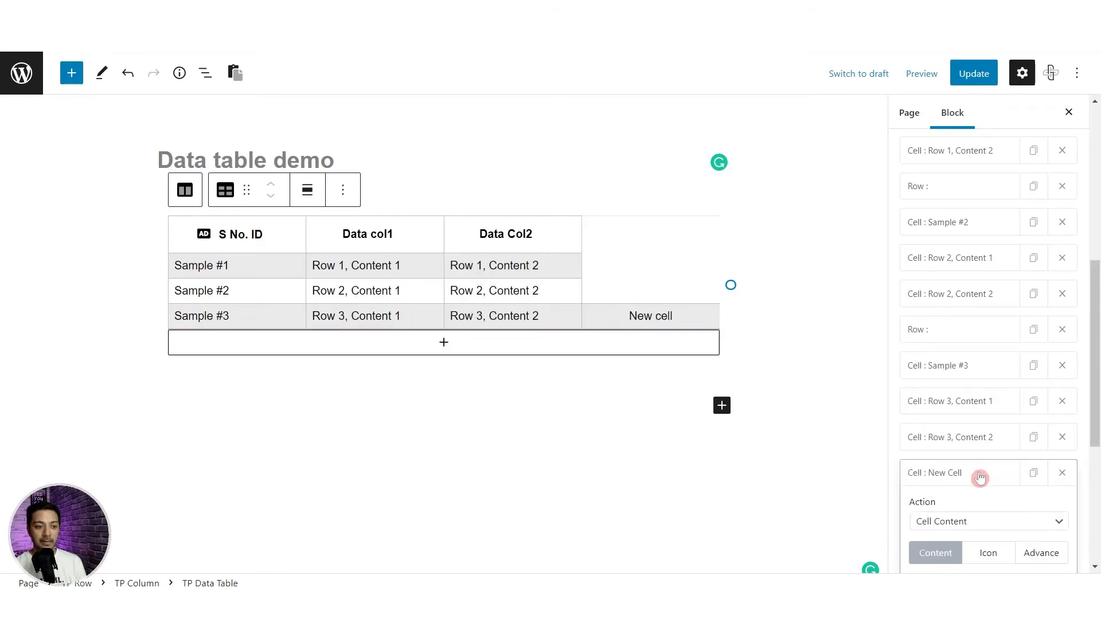
{"action": "scroll", "coordinate": [976, 489], "scroll_direction": "down", "scroll_amount": 2}
{"action": "left_click", "coordinate": [974, 437]}
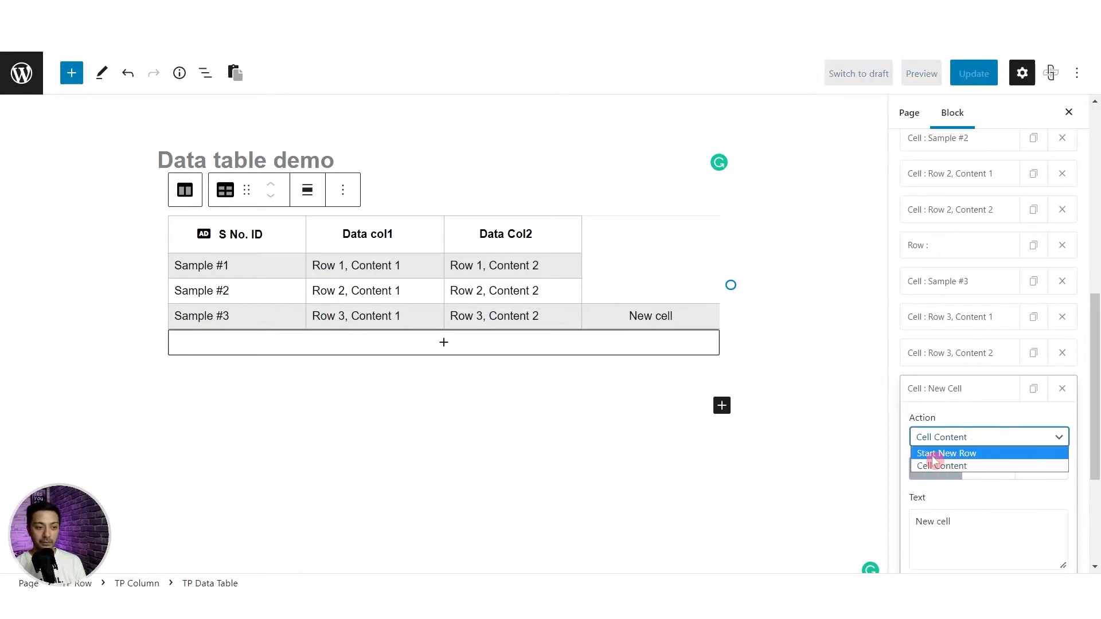
{"action": "left_click", "coordinate": [956, 453]}
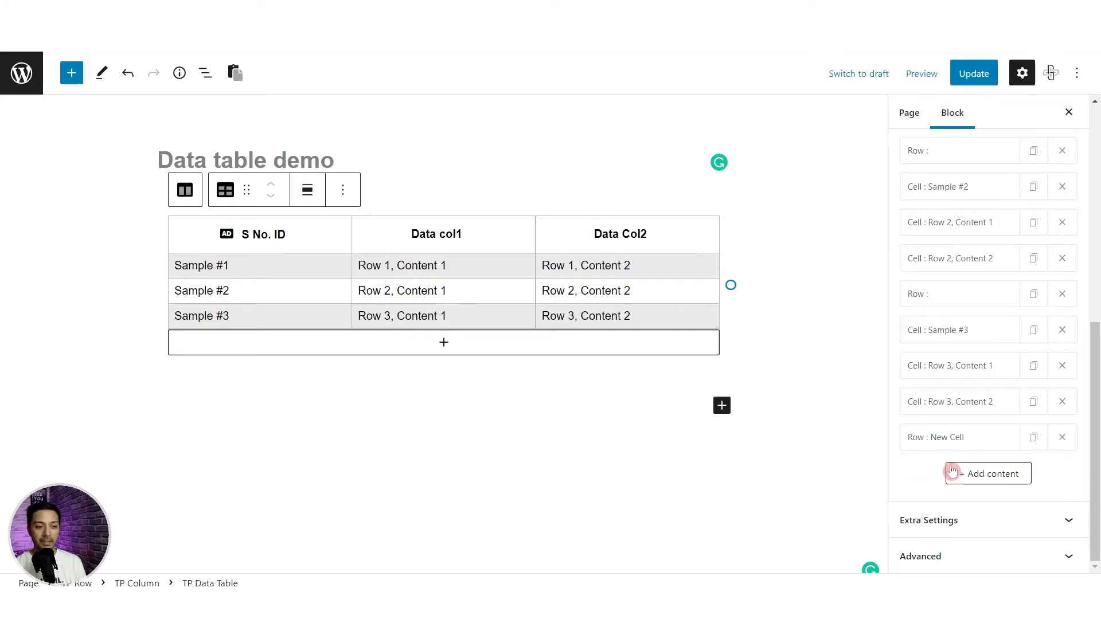
- Add four cells to the new row at the end of the table body
{"action": "left_click", "coordinate": [978, 476]}
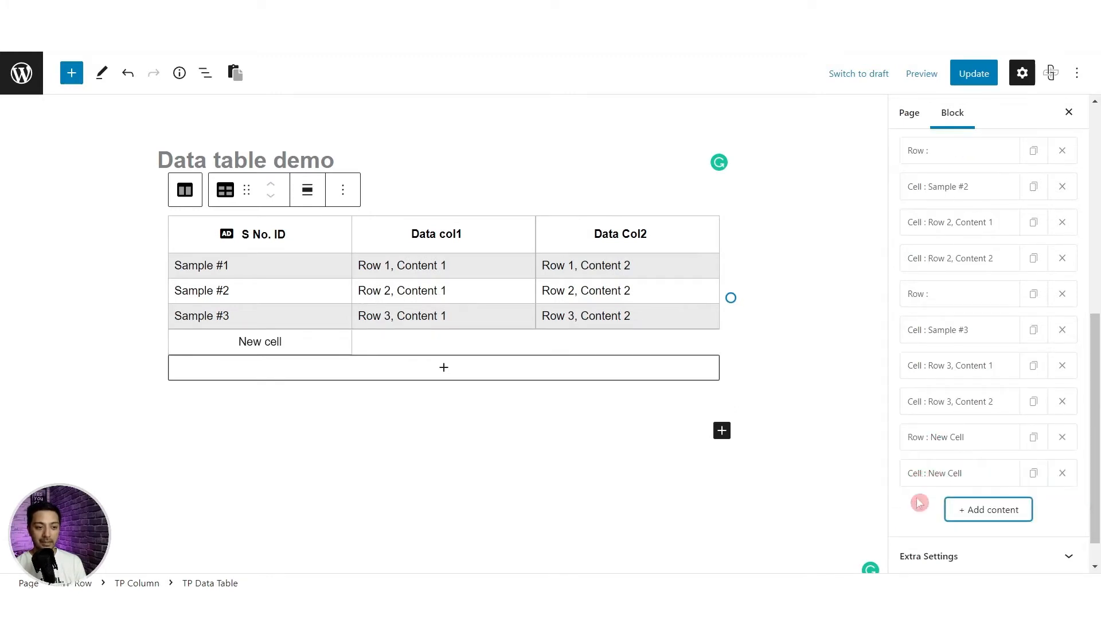
{"action": "left_click", "coordinate": [993, 510]}
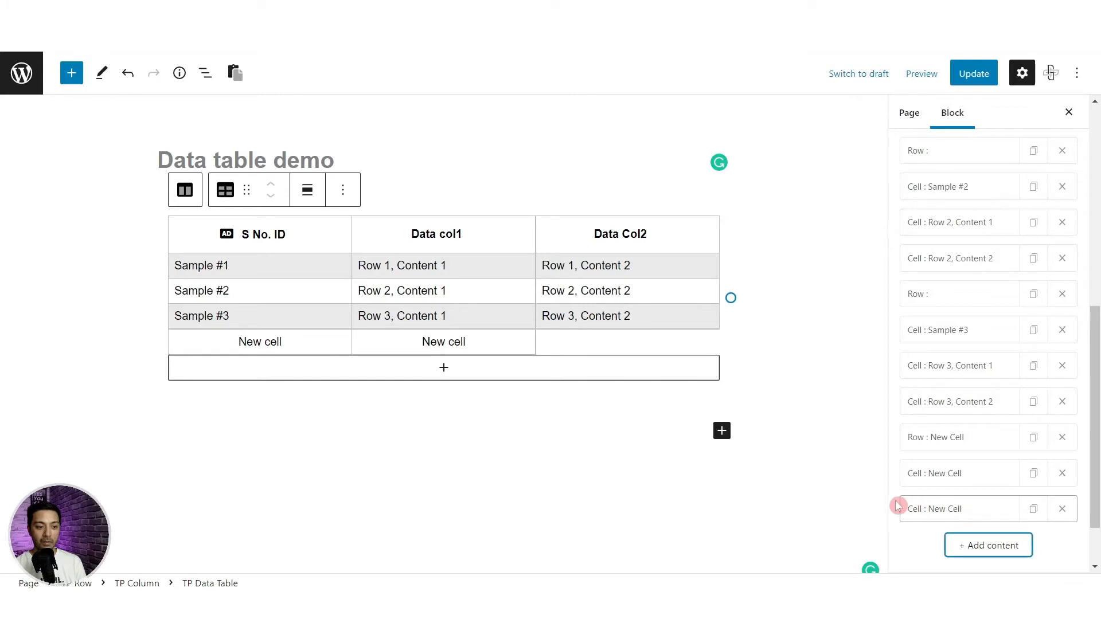
{"action": "left_click", "coordinate": [980, 545]}
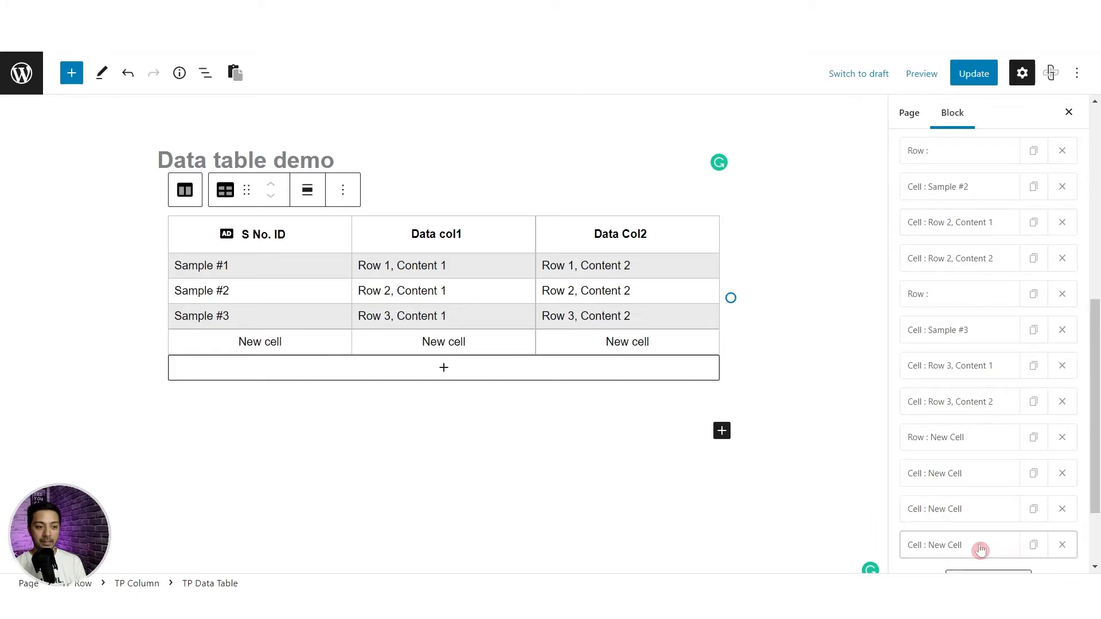
{"action": "scroll", "coordinate": [929, 395], "scroll_direction": "down", "scroll_amount": 2}
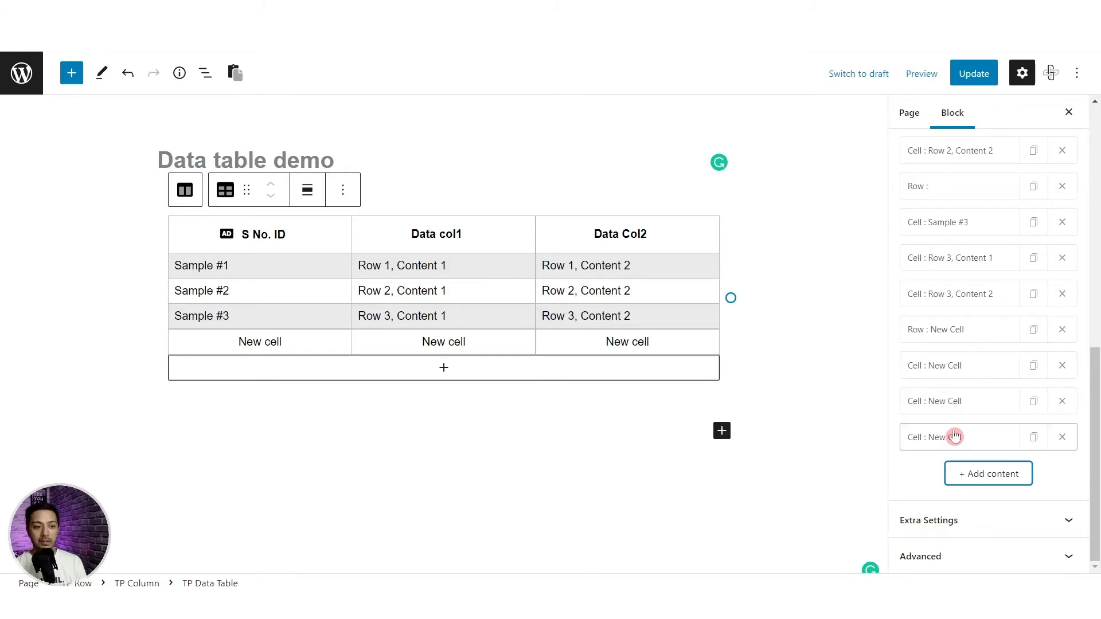
{"action": "left_click", "coordinate": [965, 476]}
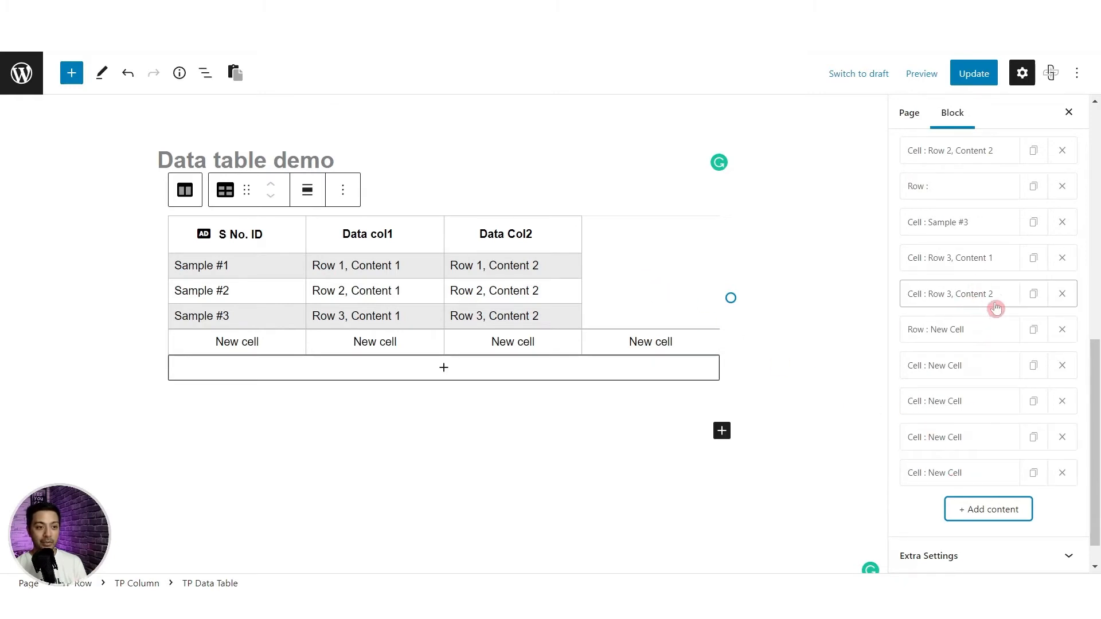
- Duplicate the last cell of each of the three sample rows in the table body to extend them to four columns
{"action": "left_click", "coordinate": [1033, 294]}
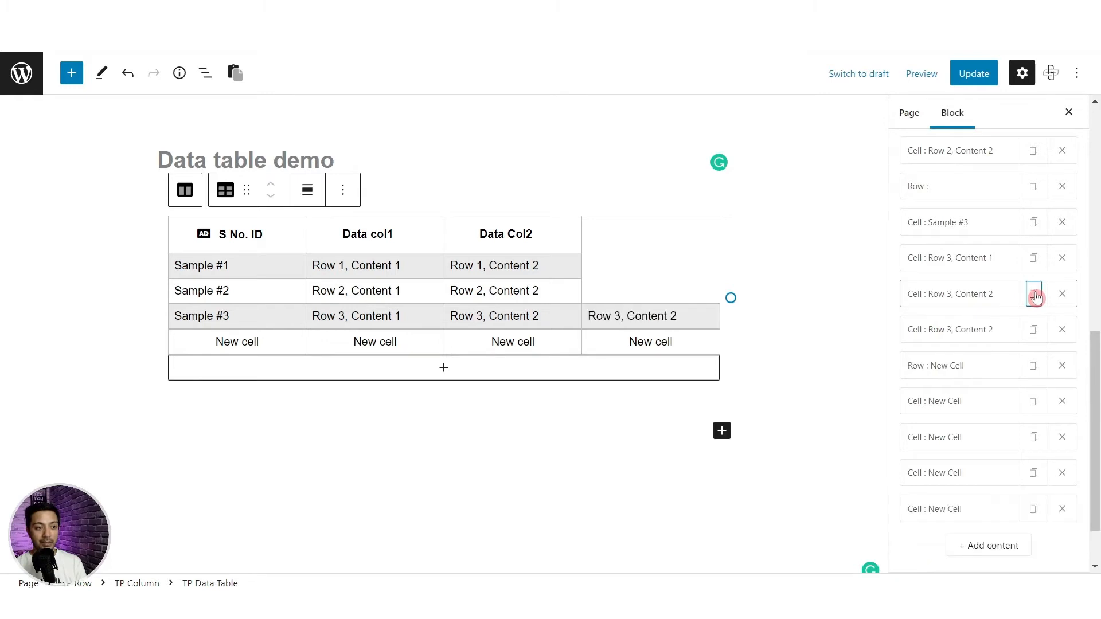
{"action": "scroll", "coordinate": [1034, 295], "scroll_direction": "up", "scroll_amount": 3}
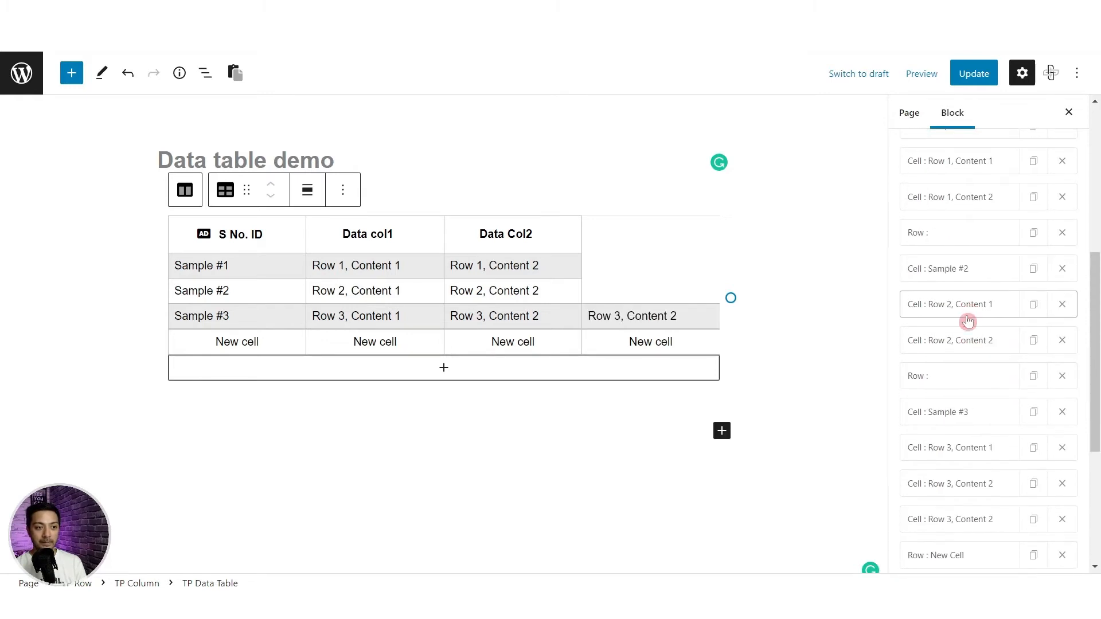
{"action": "left_click", "coordinate": [1035, 341]}
{"action": "scroll", "coordinate": [1035, 310], "scroll_direction": "up", "scroll_amount": 3}
{"action": "left_click", "coordinate": [1034, 293]}
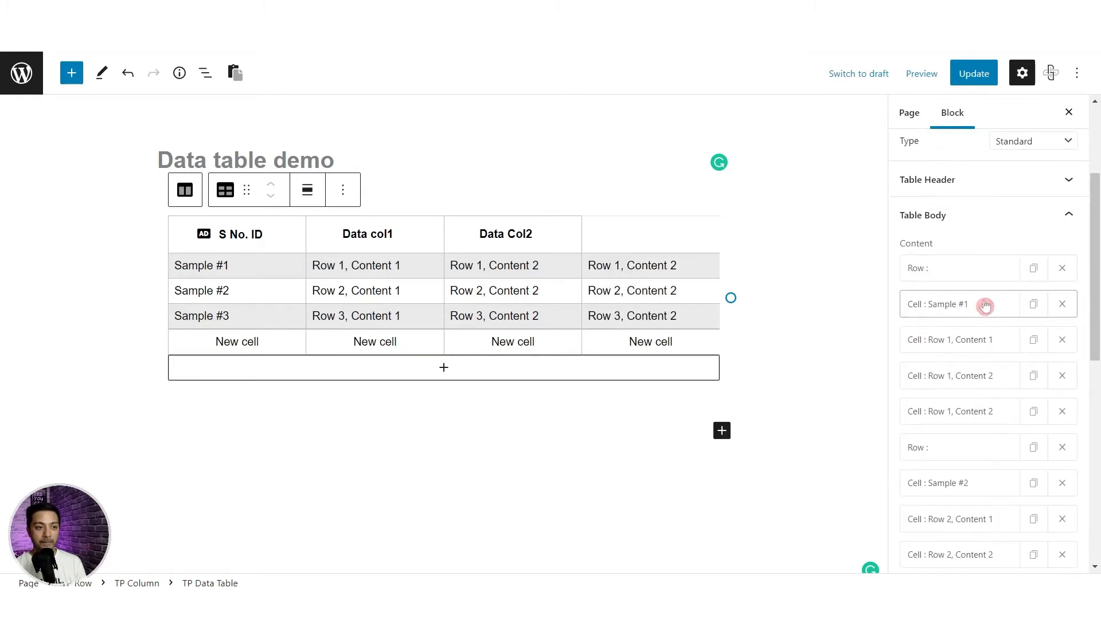
- Duplicate the Data Col2 header cell to give the fourth column a heading
{"action": "scroll", "coordinate": [983, 306], "scroll_direction": "up", "scroll_amount": 2}
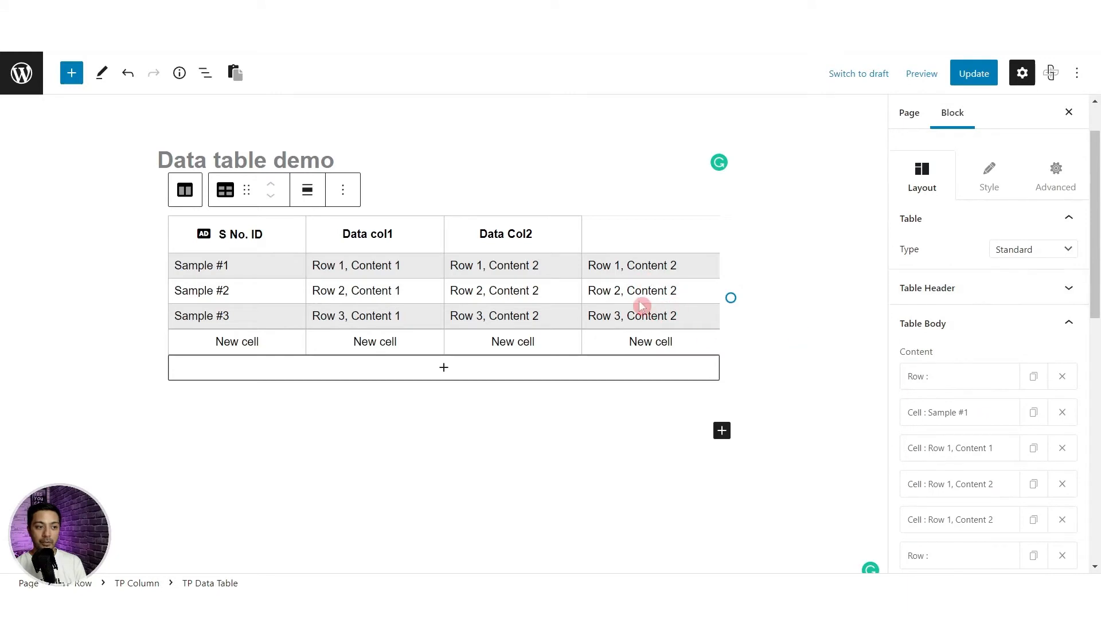
{"action": "left_click", "coordinate": [988, 293]}
{"action": "left_click", "coordinate": [1033, 448]}
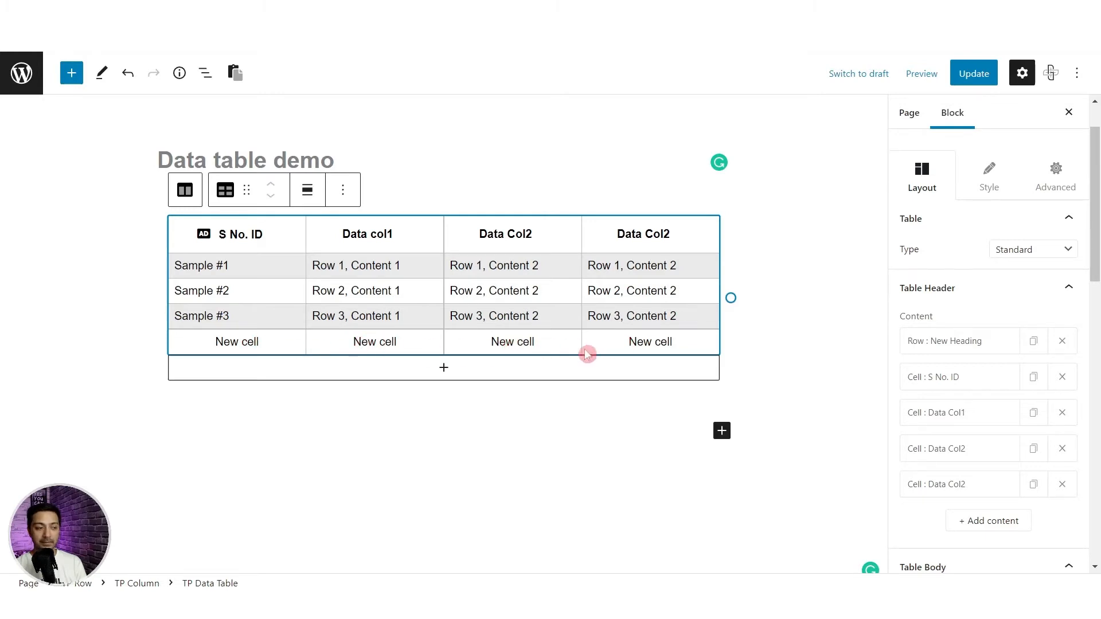
- Change the text of the new row's first cell to "1- New cell" and set its URL to "#"
{"action": "scroll", "coordinate": [983, 417], "scroll_direction": "down", "scroll_amount": 6}
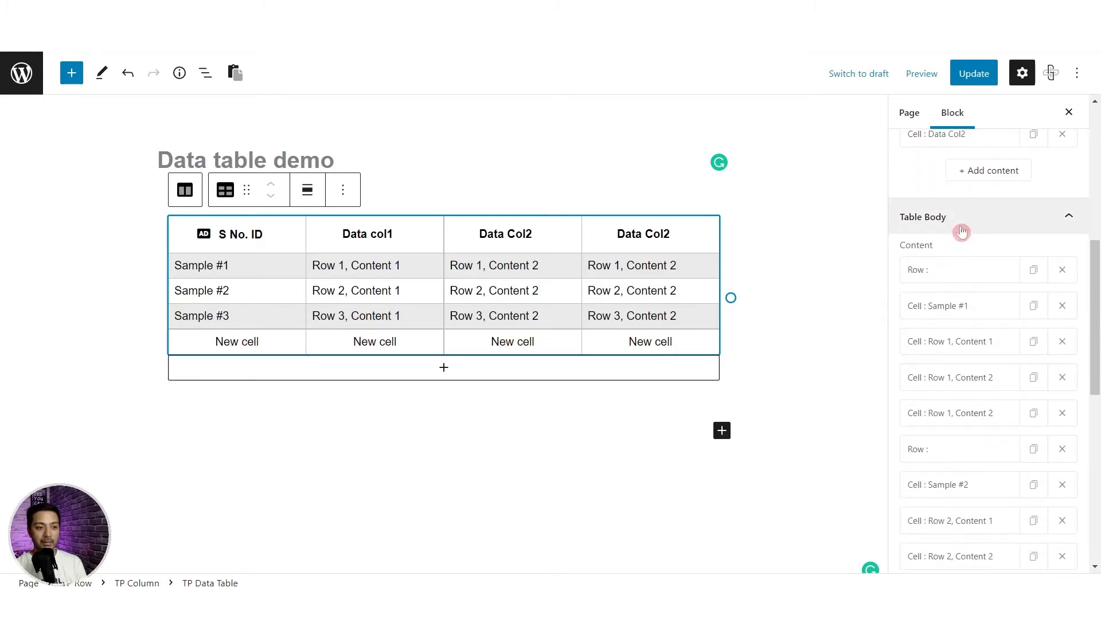
{"action": "scroll", "coordinate": [962, 232], "scroll_direction": "down", "scroll_amount": 9}
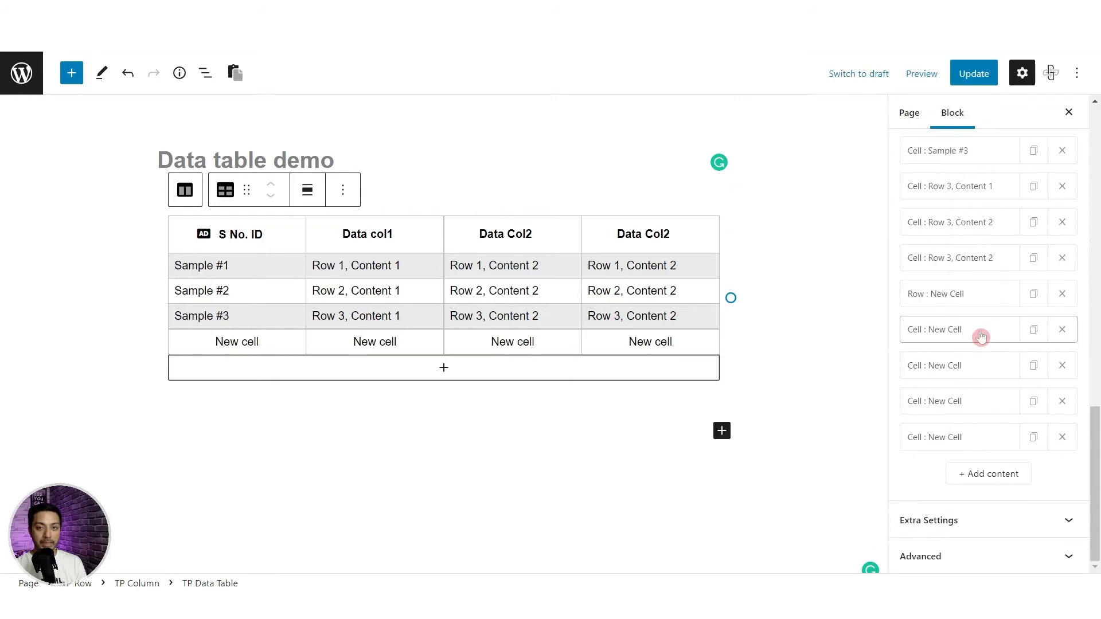
{"action": "left_click", "coordinate": [973, 334]}
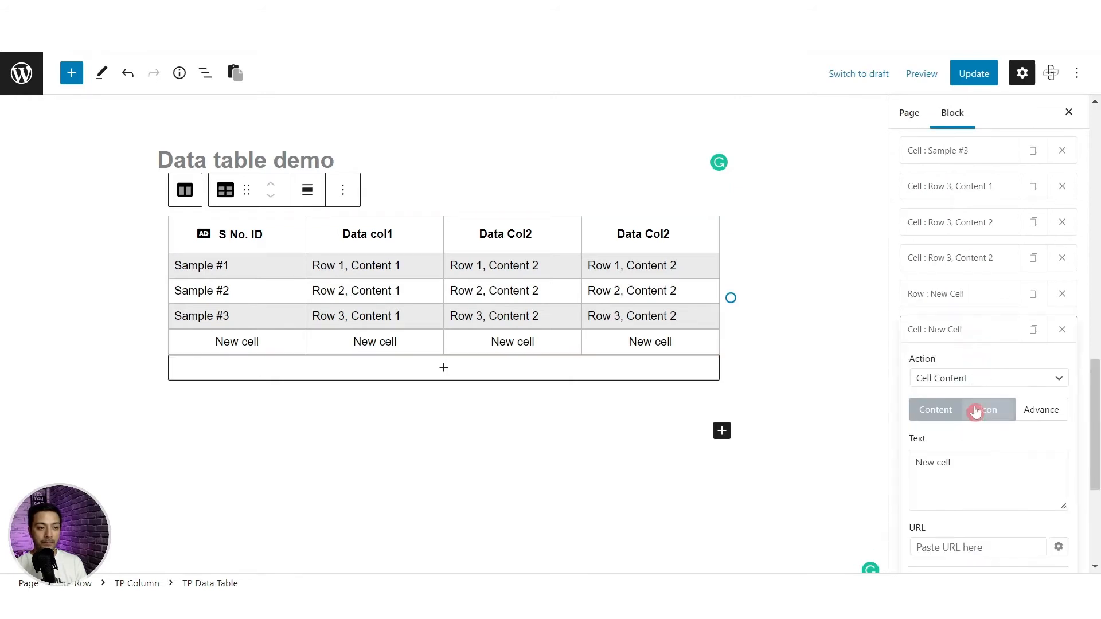
{"action": "scroll", "coordinate": [965, 442], "scroll_direction": "down", "scroll_amount": 2}
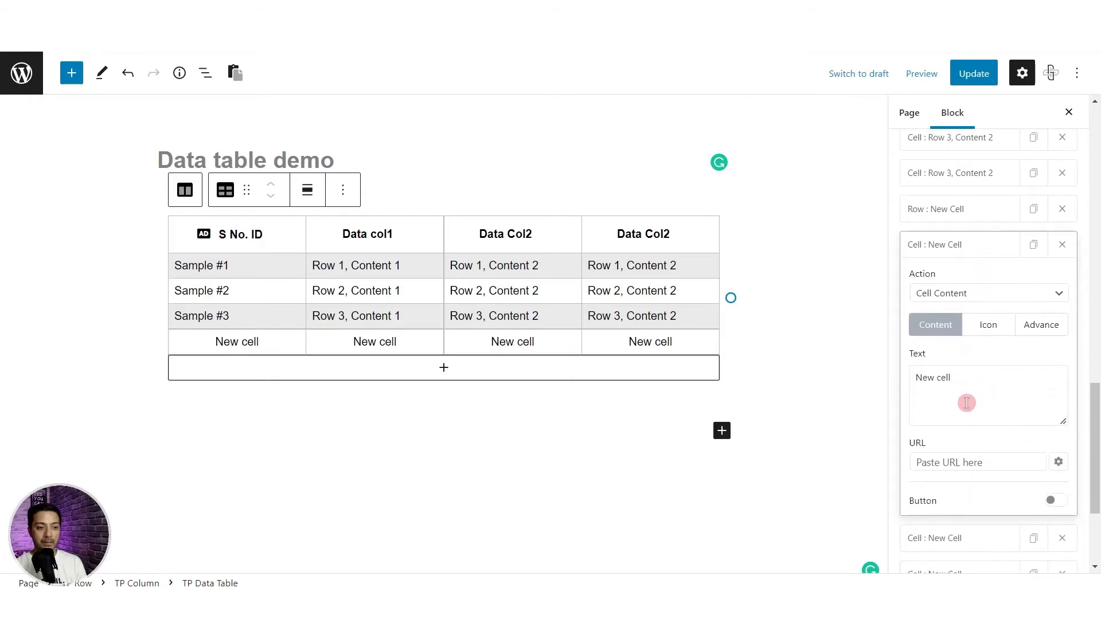
{"action": "left_click", "coordinate": [914, 379]}
{"action": "type", "text": "1-"}
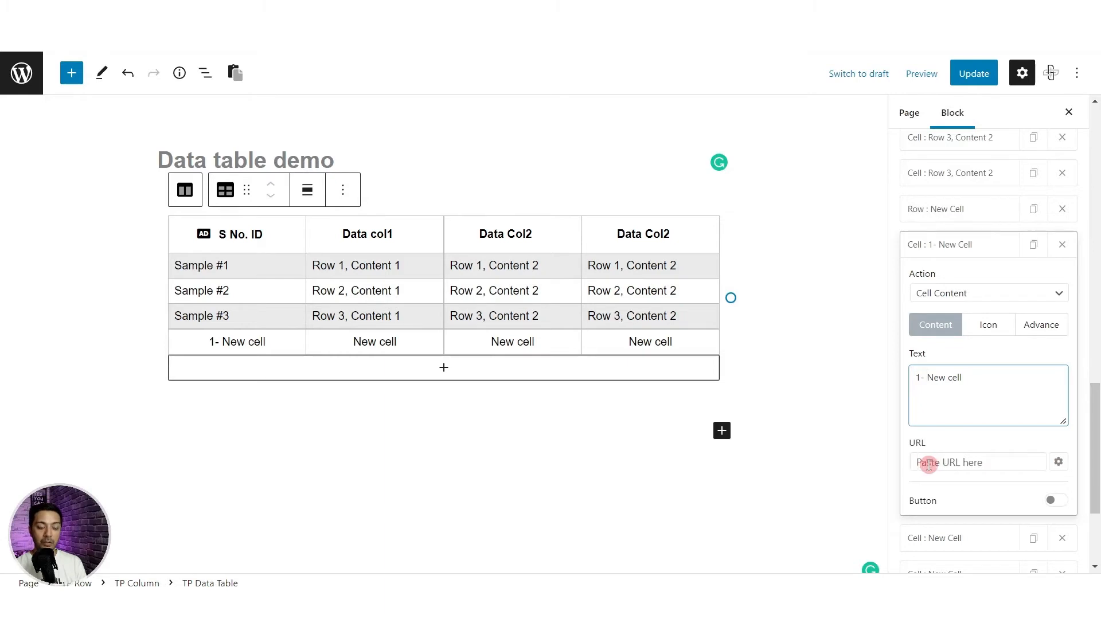
{"action": "left_click", "coordinate": [967, 463]}
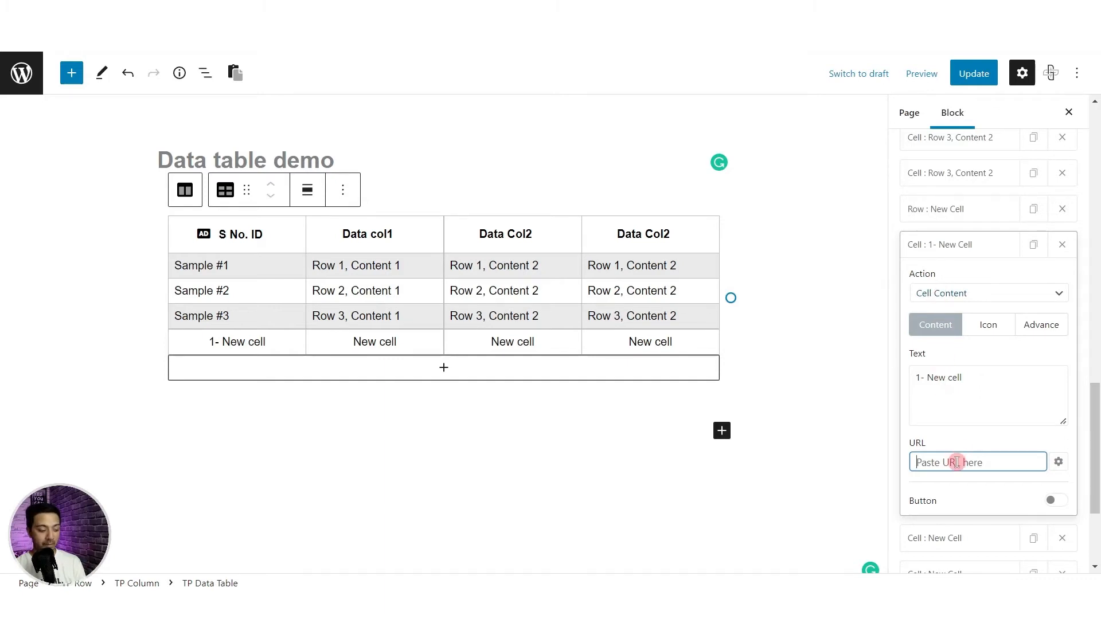
{"action": "type", "text": "#"}
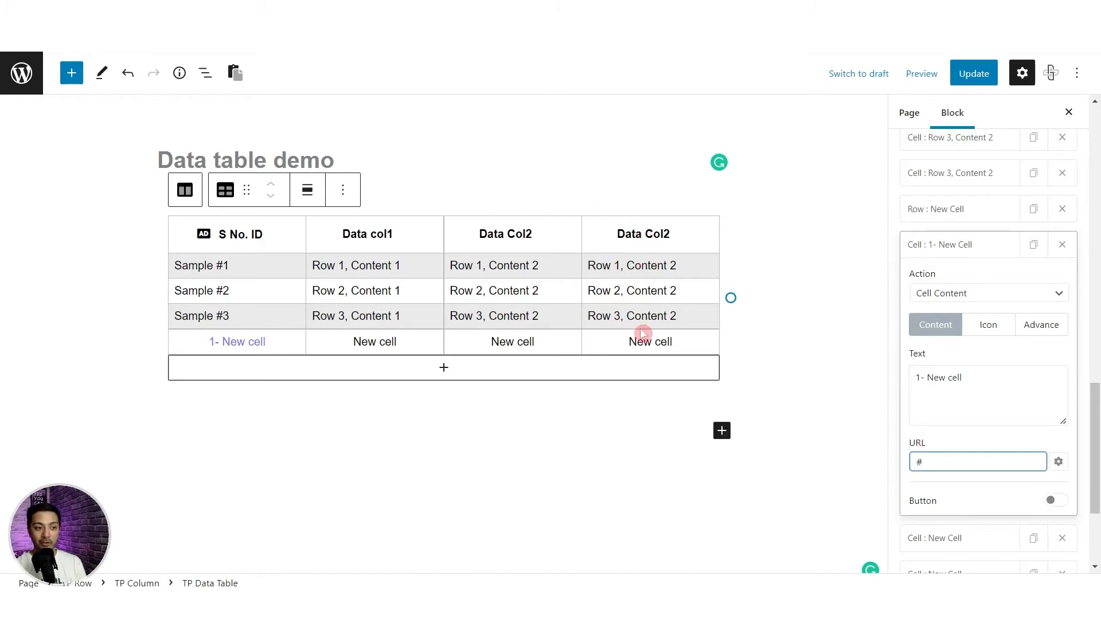
- Left-align the text of the new row's "1- New cell" cell and keep its table heading option set to No
{"action": "left_click", "coordinate": [982, 335]}
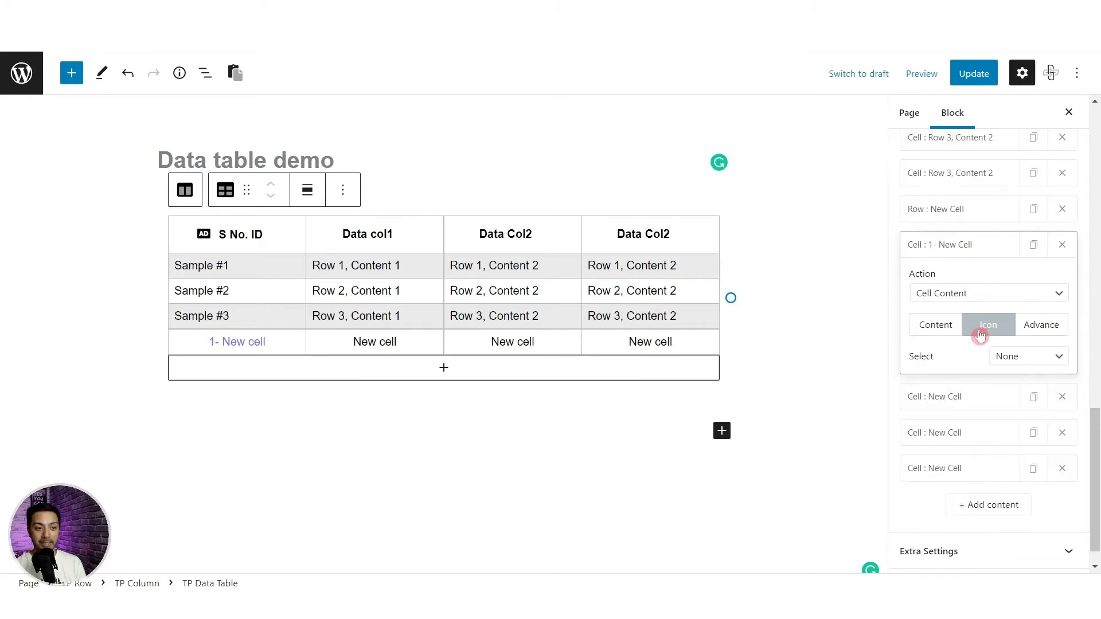
{"action": "left_click", "coordinate": [1051, 356]}
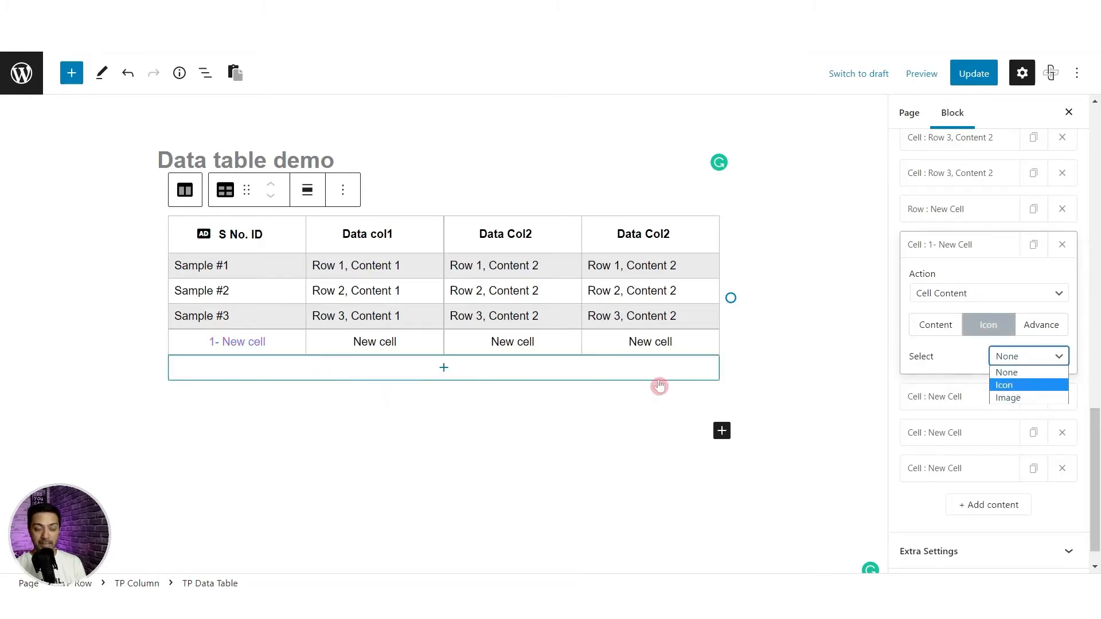
{"action": "left_click", "coordinate": [1040, 324]}
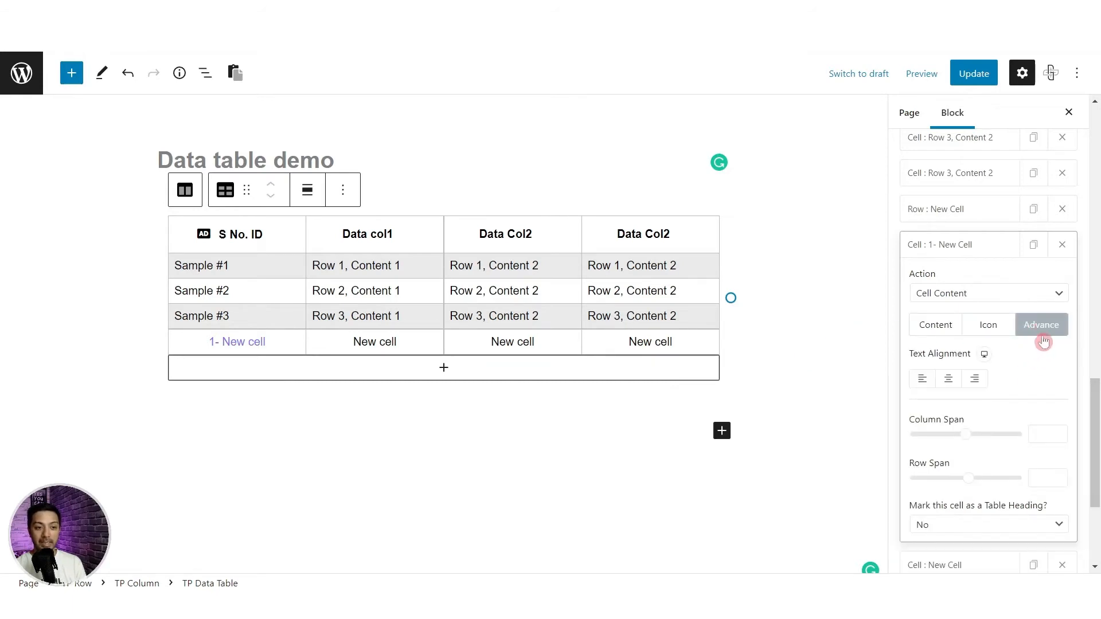
{"action": "left_click", "coordinate": [926, 384]}
{"action": "left_click", "coordinate": [950, 384]}
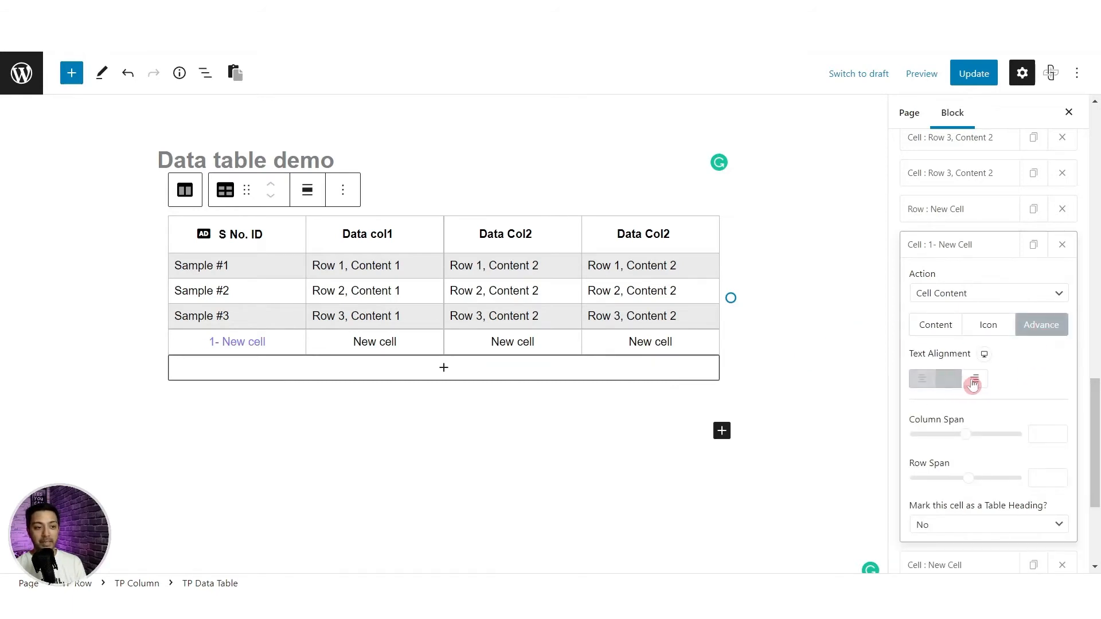
{"action": "left_click", "coordinate": [974, 383]}
{"action": "left_click", "coordinate": [922, 383]}
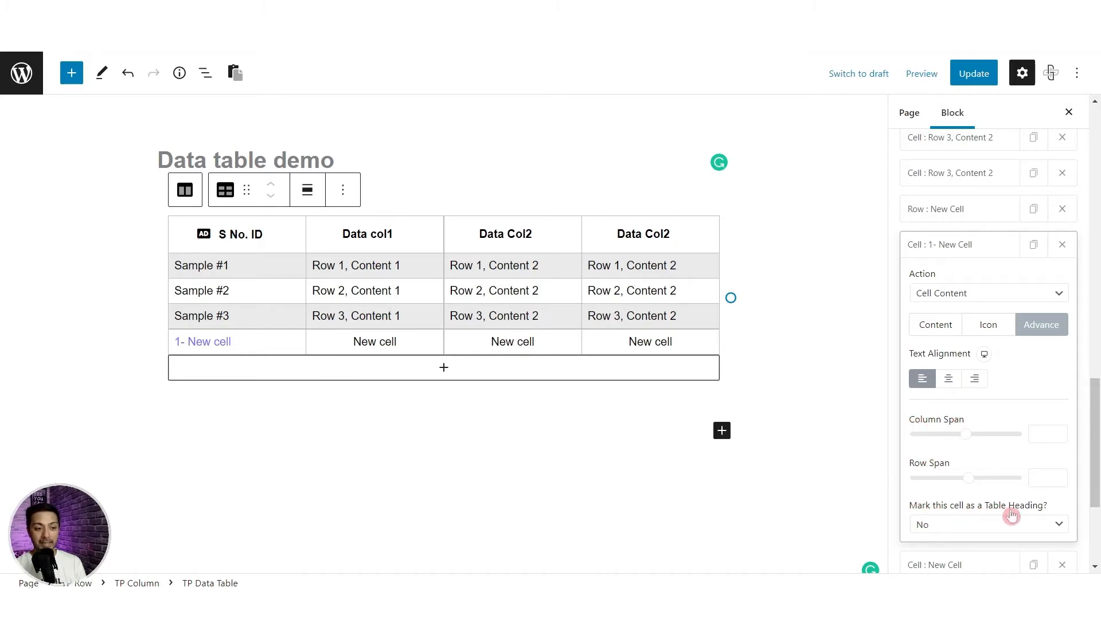
{"action": "left_click", "coordinate": [1039, 523]}
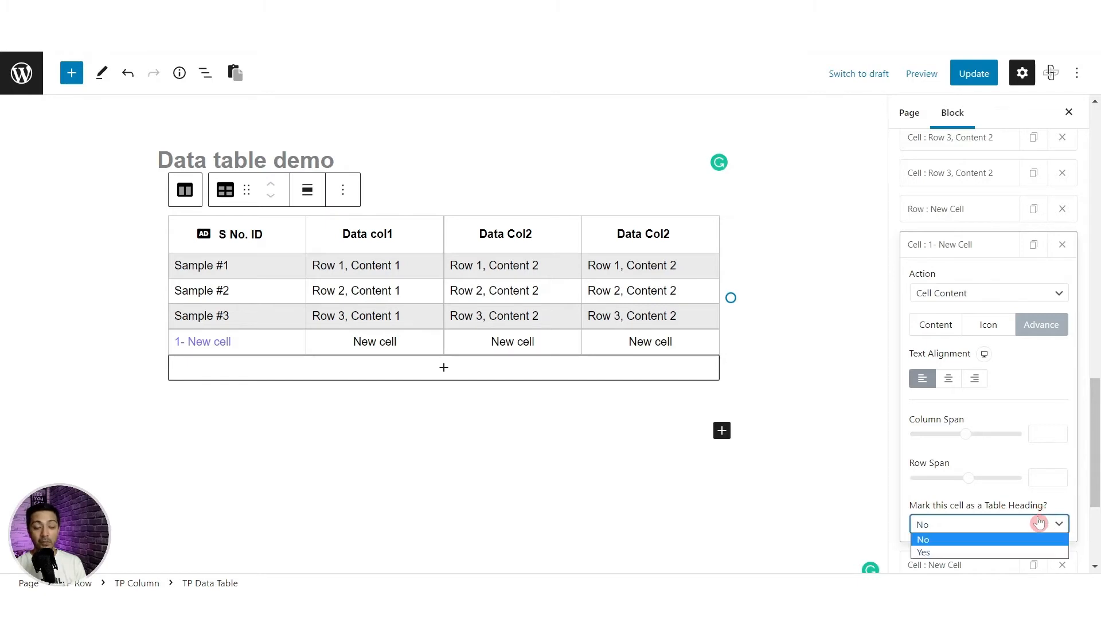
{"action": "left_click", "coordinate": [1039, 523]}
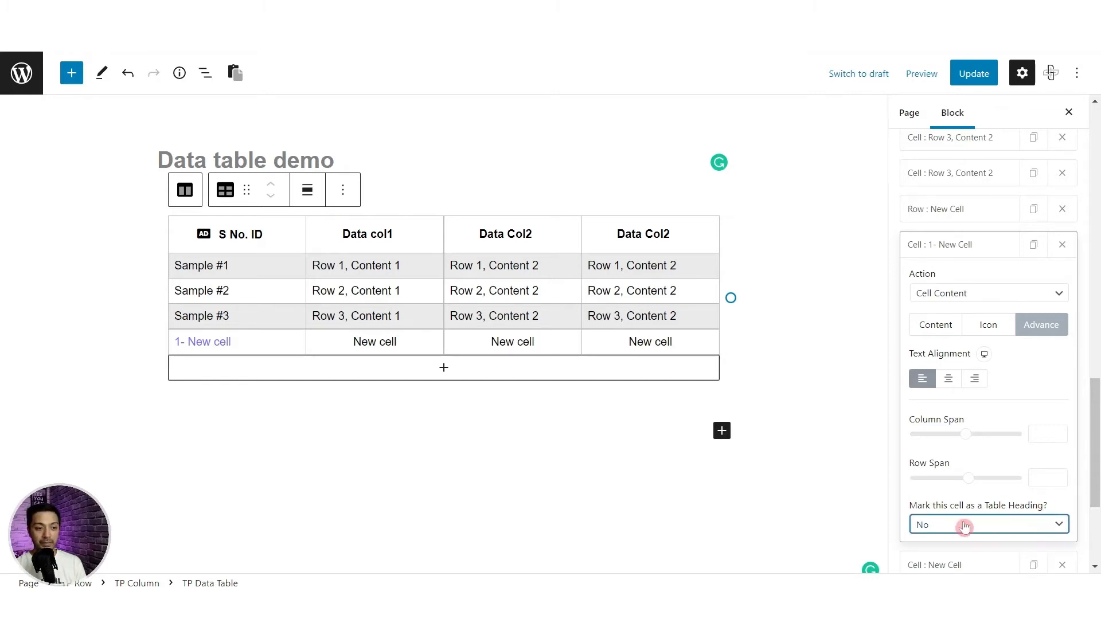
{"action": "left_click", "coordinate": [974, 249]}
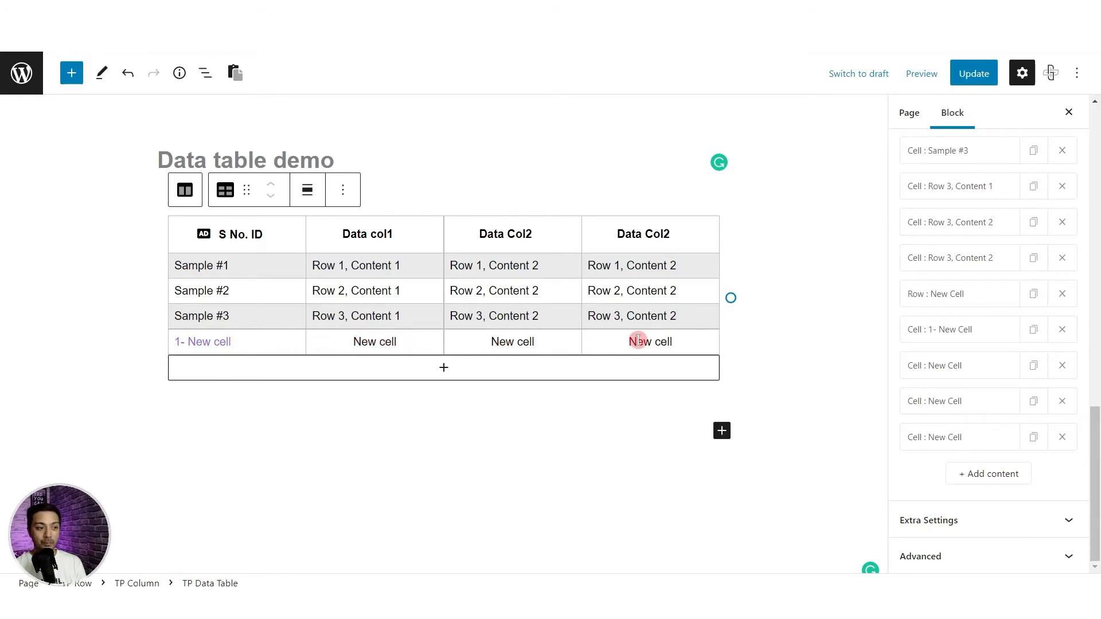
- Clear the text of the last cell in the new row at the end of the table body
{"action": "left_click", "coordinate": [982, 430]}
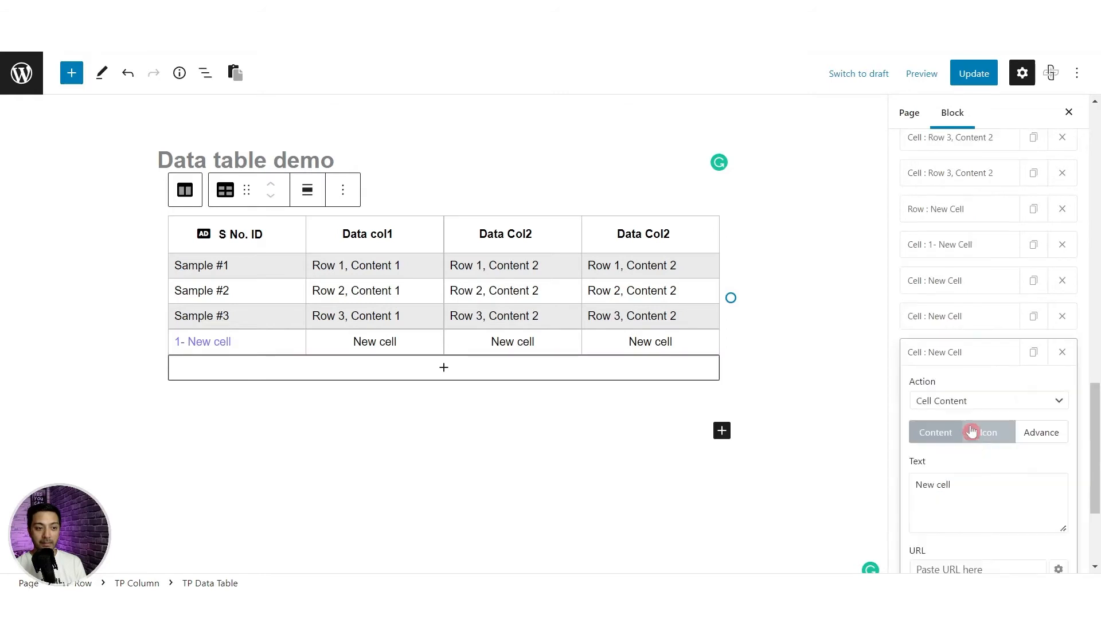
{"action": "scroll", "coordinate": [970, 413], "scroll_direction": "down", "scroll_amount": 2}
{"action": "left_click", "coordinate": [971, 335]}
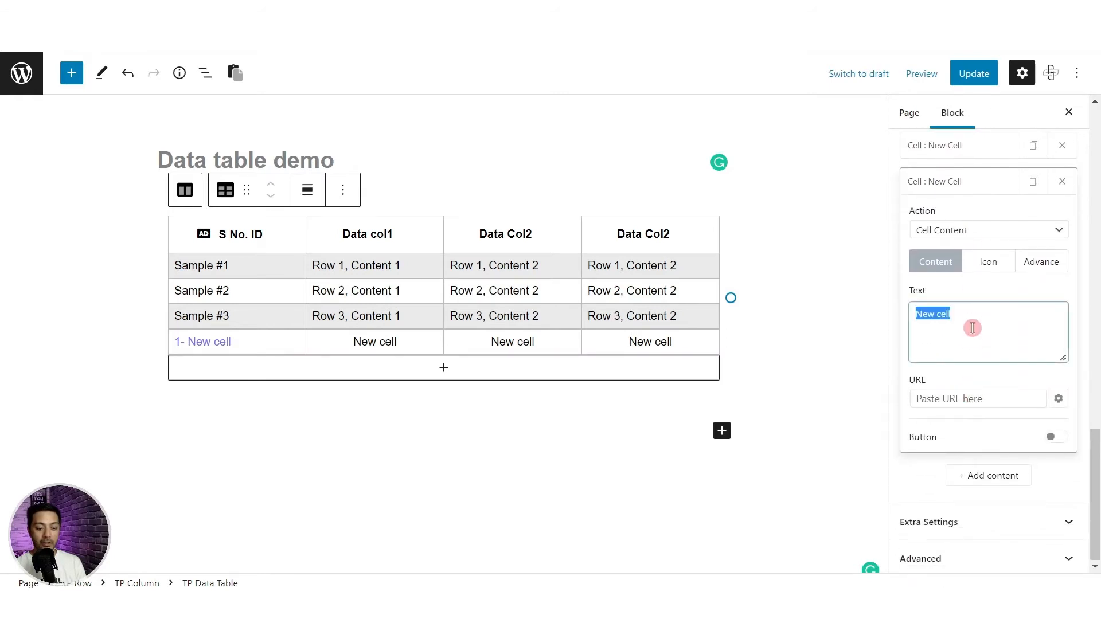
{"action": "key", "text": "BackSpace"}
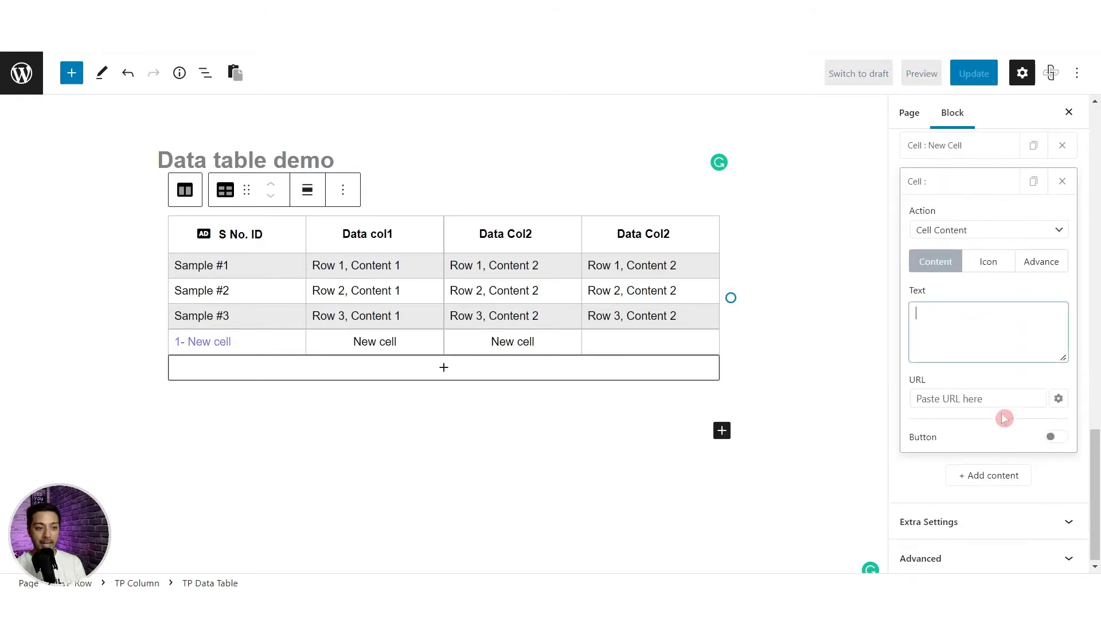
- Enable a button in the new row's last cell with the text "BUY NOW" and the URL "#"
{"action": "left_click", "coordinate": [1057, 439]}
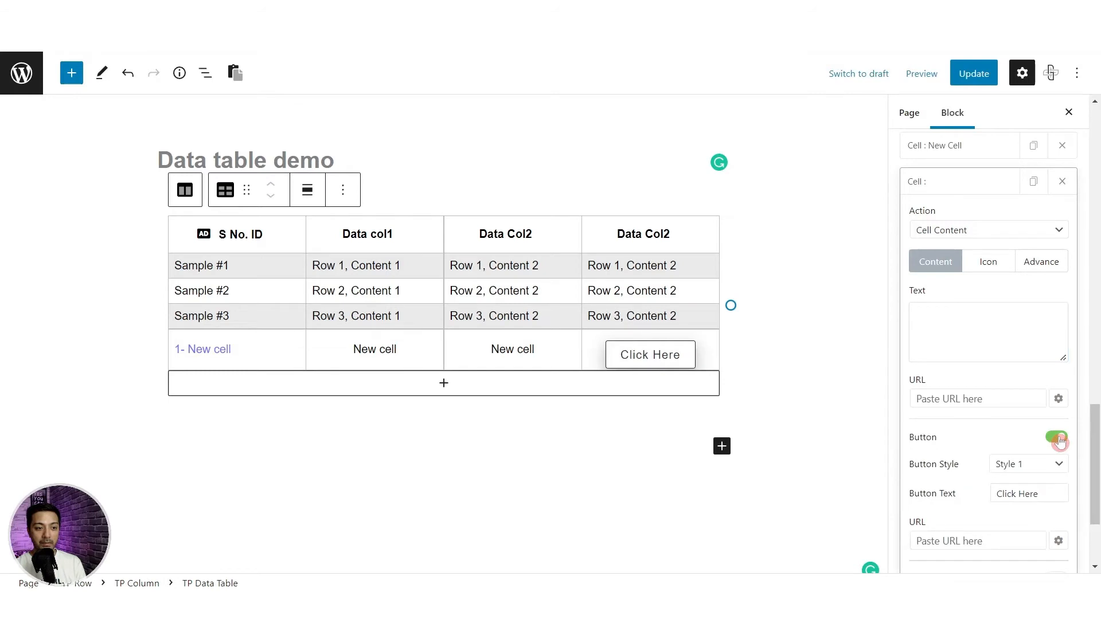
{"action": "triple_click", "coordinate": [1030, 494]}
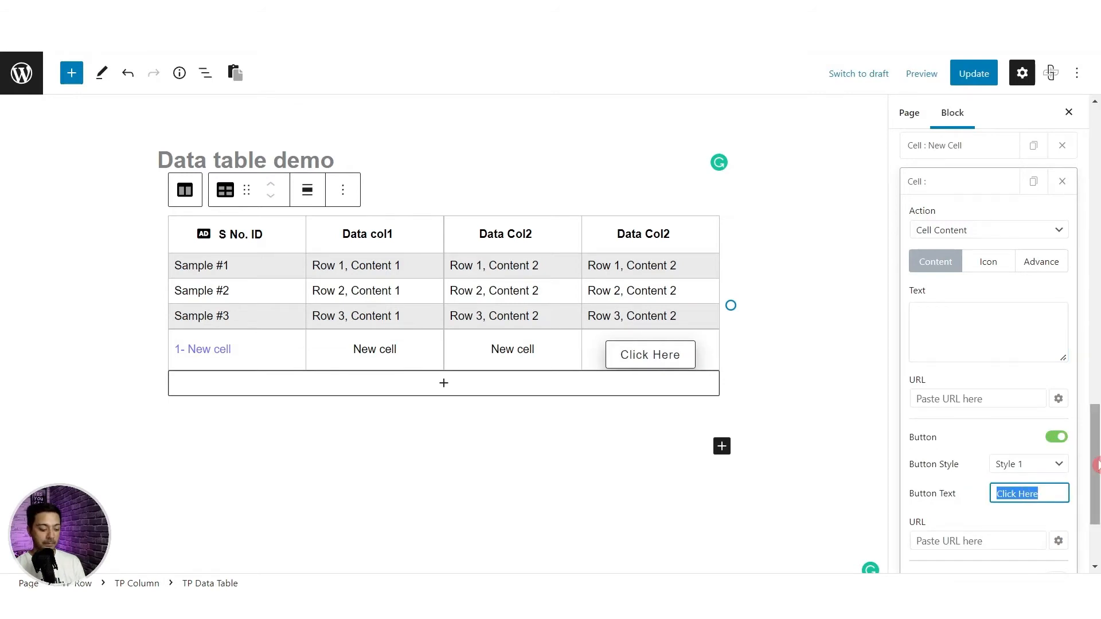
{"action": "type", "text": "BUY NOW"}
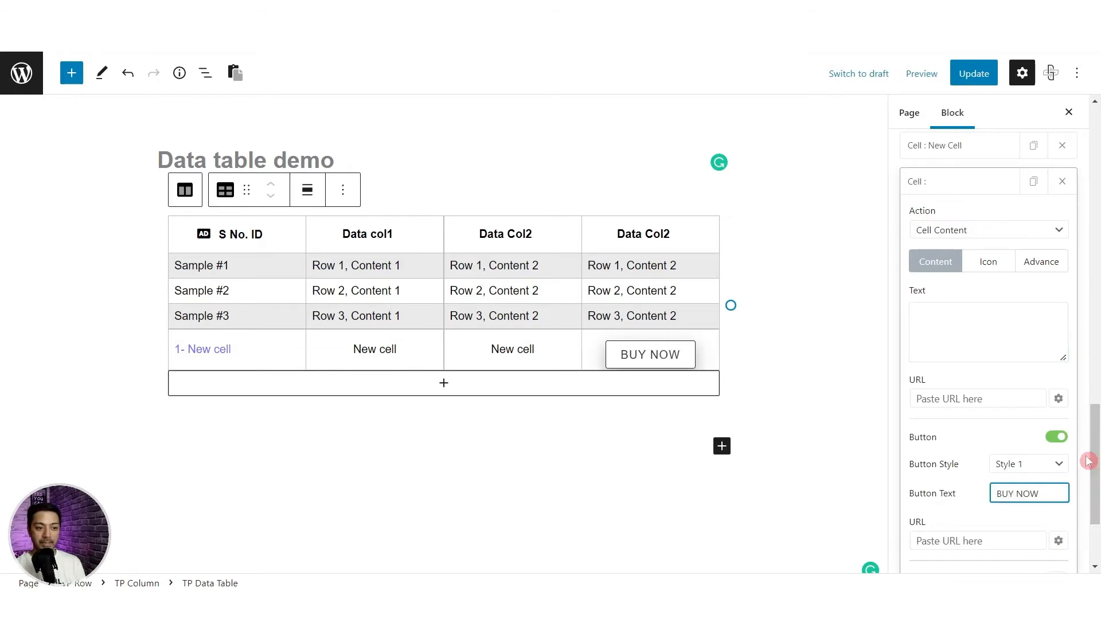
{"action": "scroll", "coordinate": [924, 466], "scroll_direction": "down", "scroll_amount": 3}
{"action": "left_click", "coordinate": [929, 397]}
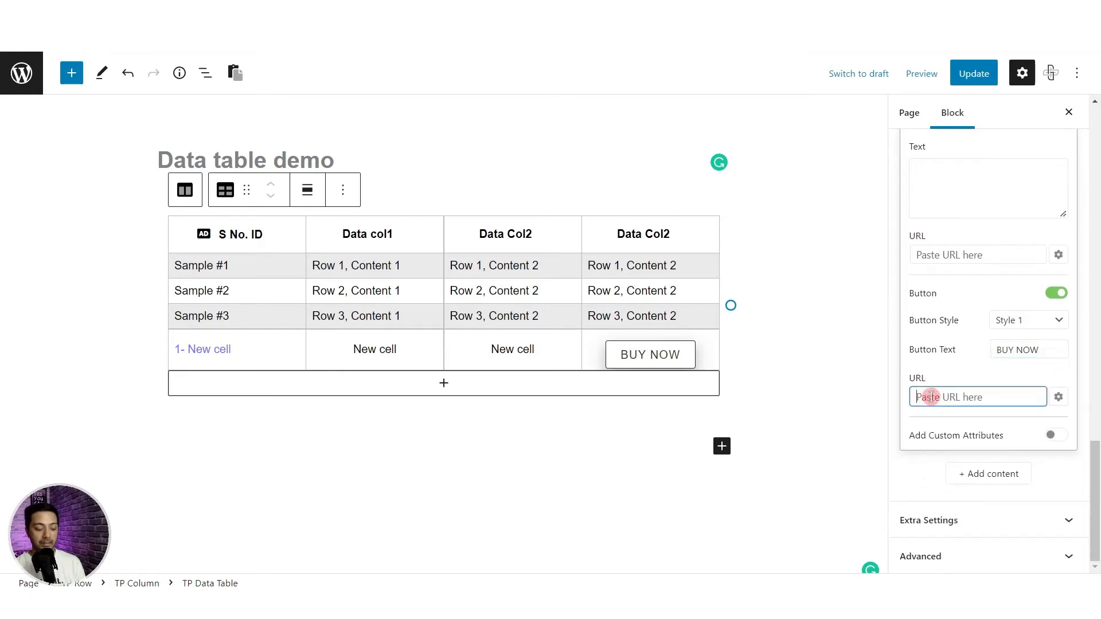
{"action": "type", "text": "#"}
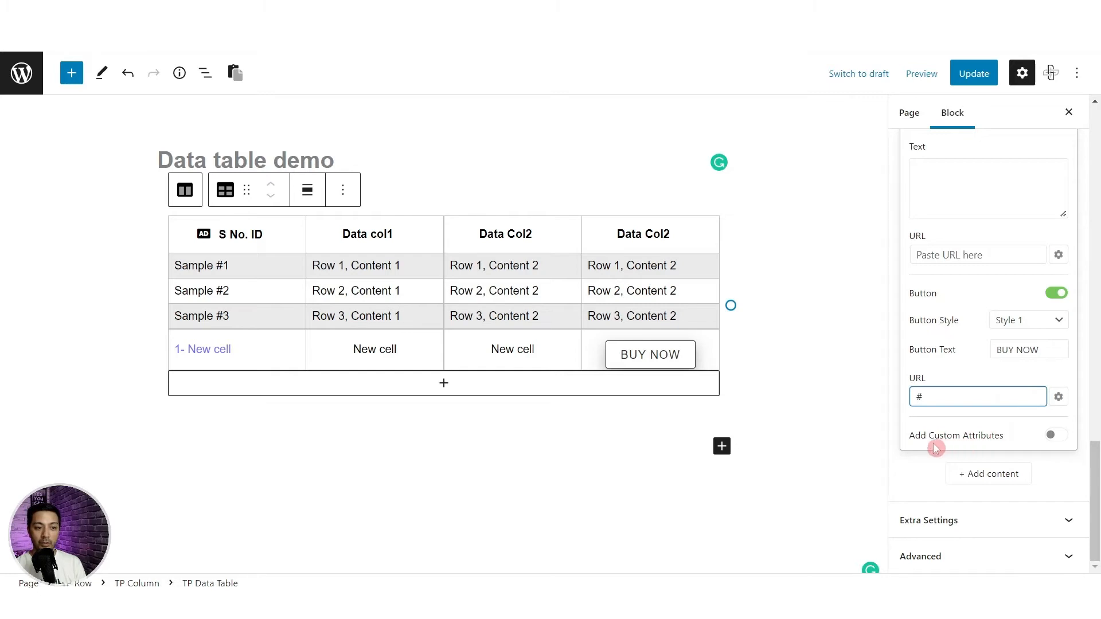
- Try the right, center and left text alignments on the new row's button cell
{"action": "left_click", "coordinate": [1057, 437]}
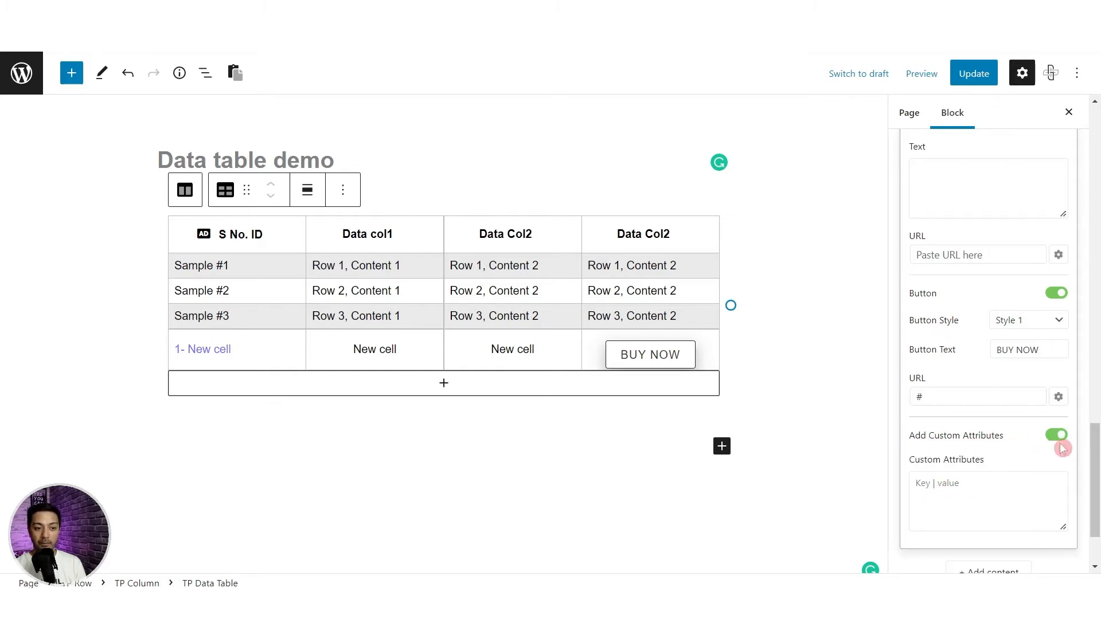
{"action": "scroll", "coordinate": [975, 453], "scroll_direction": "up", "scroll_amount": 2}
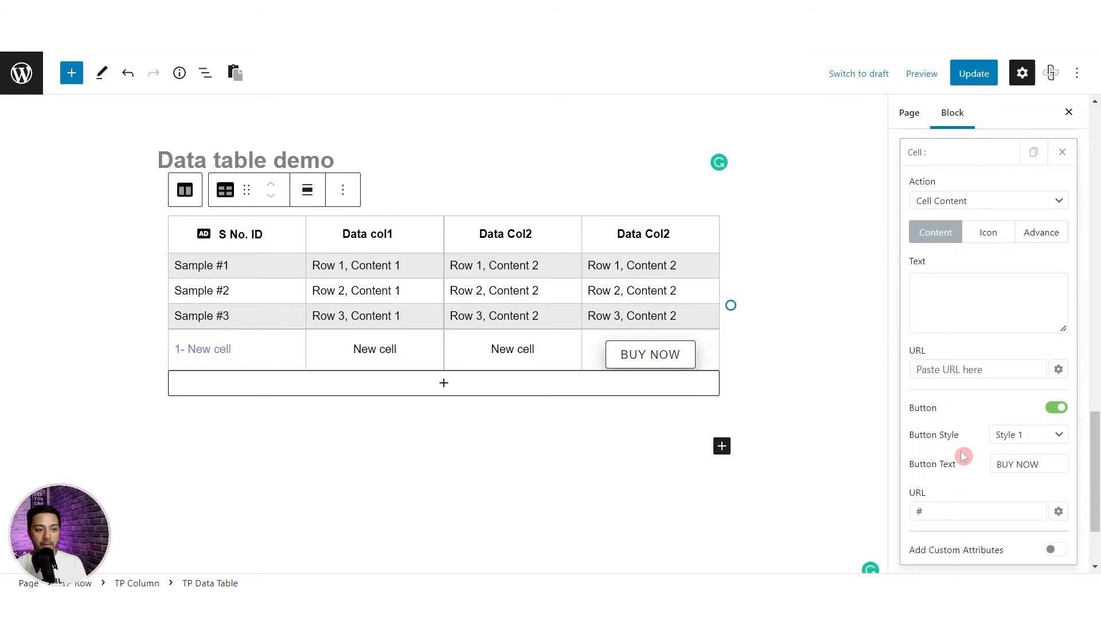
{"action": "left_click", "coordinate": [995, 237]}
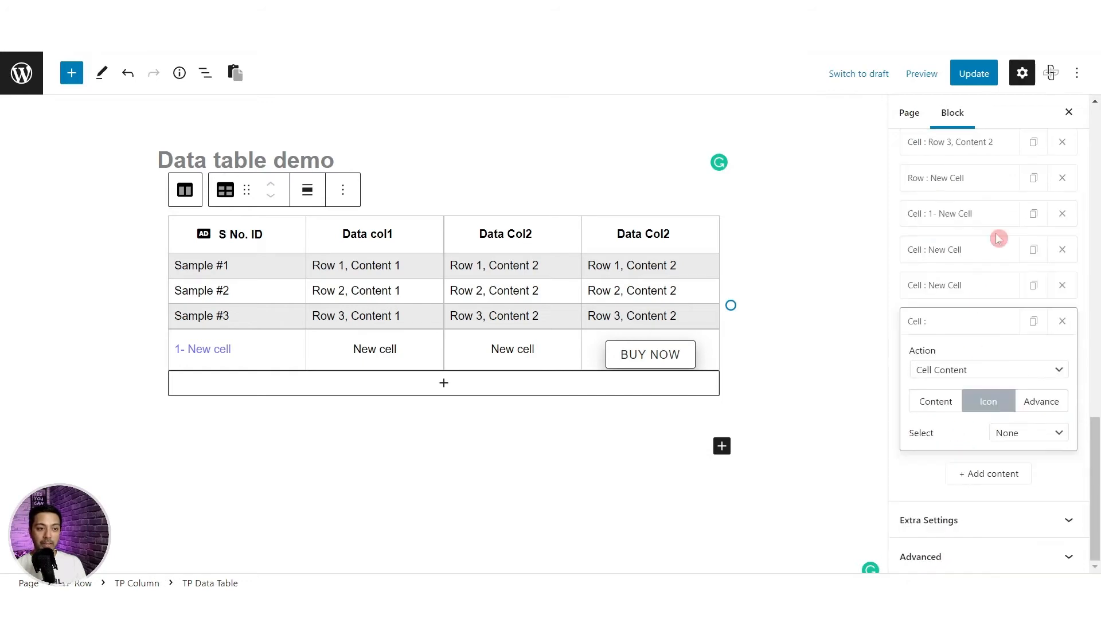
{"action": "left_click", "coordinate": [1051, 405]}
{"action": "scroll", "coordinate": [1051, 410], "scroll_direction": "down", "scroll_amount": 3}
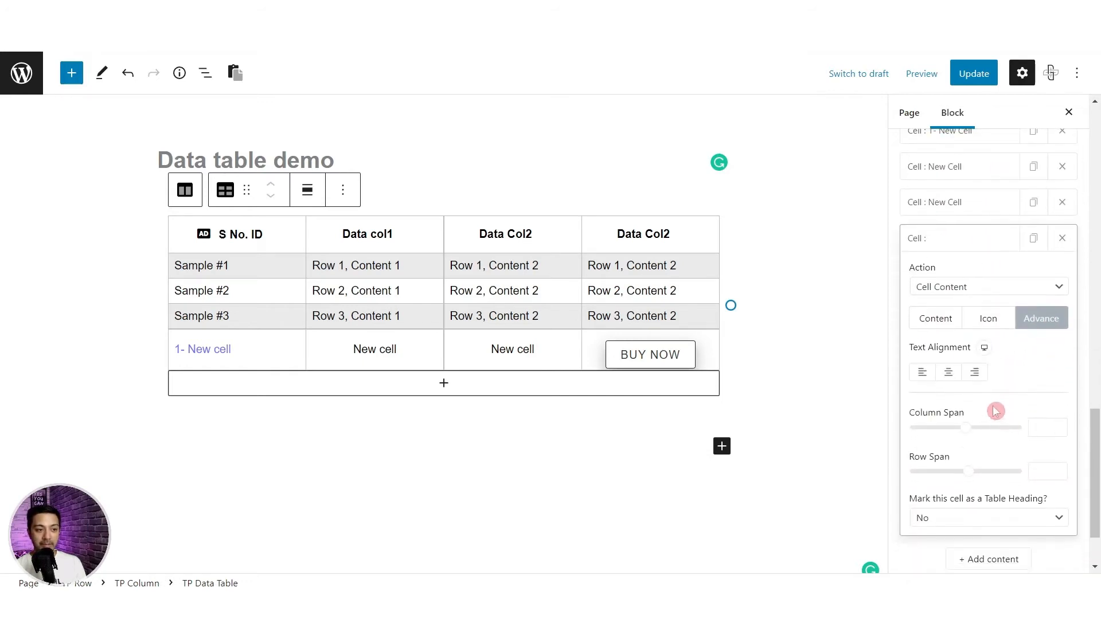
{"action": "left_click", "coordinate": [978, 373]}
{"action": "left_click", "coordinate": [948, 373]}
{"action": "left_click", "coordinate": [921, 372]}
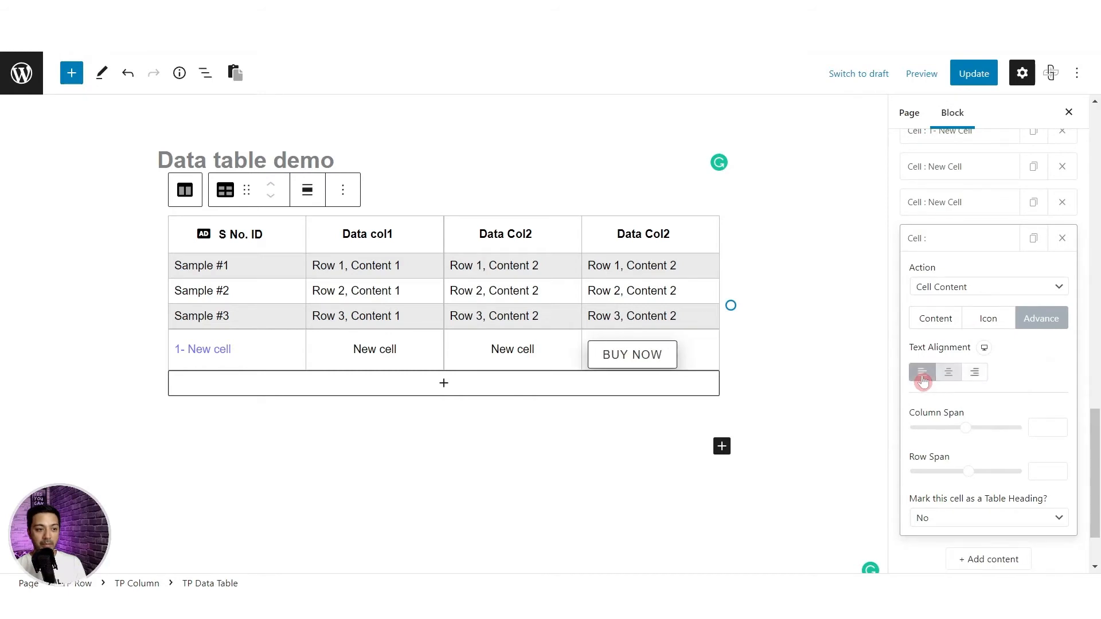
{"action": "left_click", "coordinate": [575, 364]}
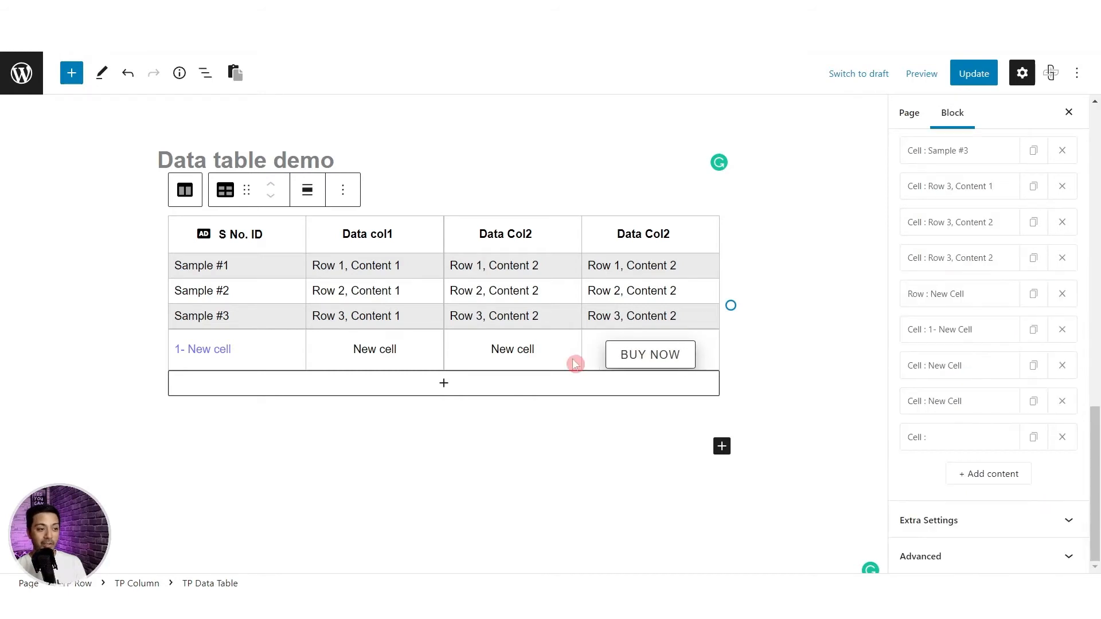
- Left-align the table header text in the data table's style settings
{"action": "scroll", "coordinate": [1024, 327], "scroll_direction": "up", "scroll_amount": 15}
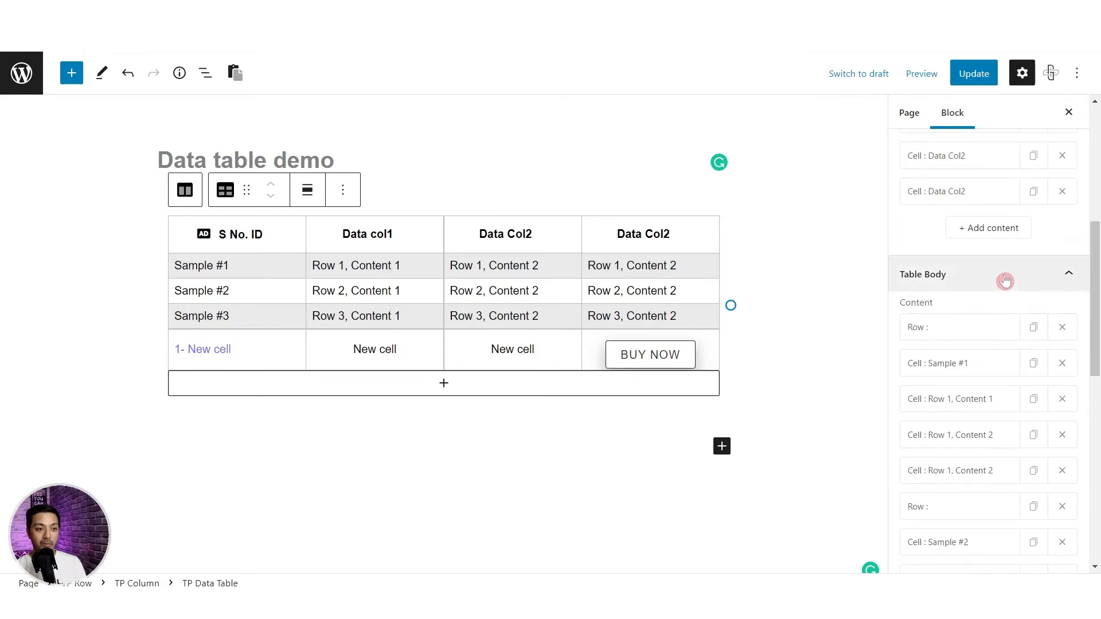
{"action": "scroll", "coordinate": [1000, 261], "scroll_direction": "up", "scroll_amount": 3}
{"action": "left_click", "coordinate": [989, 235]}
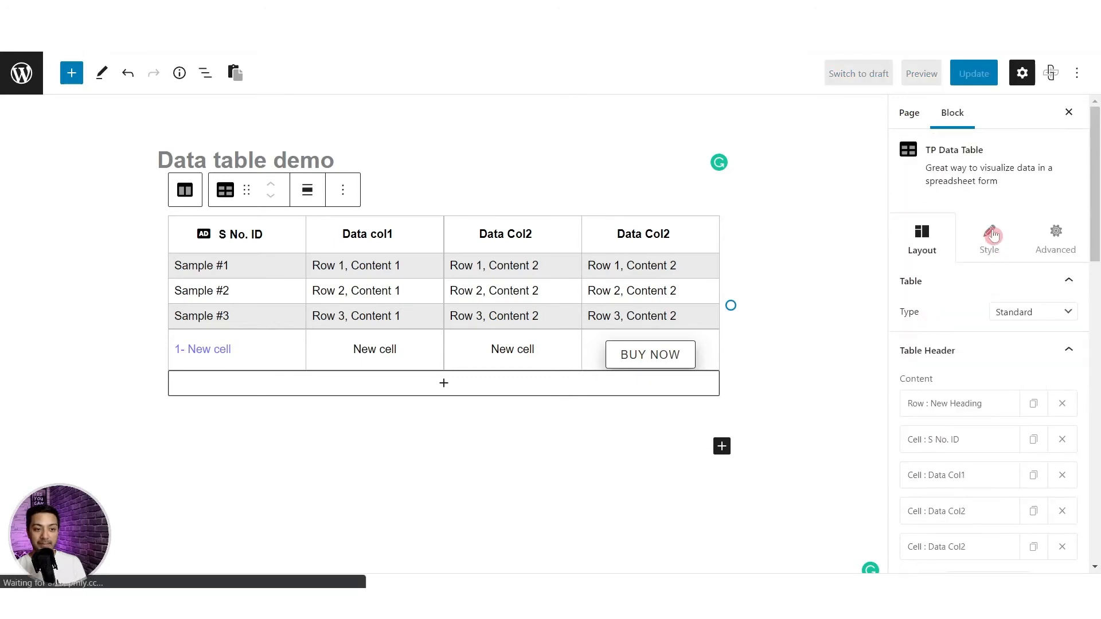
{"action": "left_click", "coordinate": [960, 287]}
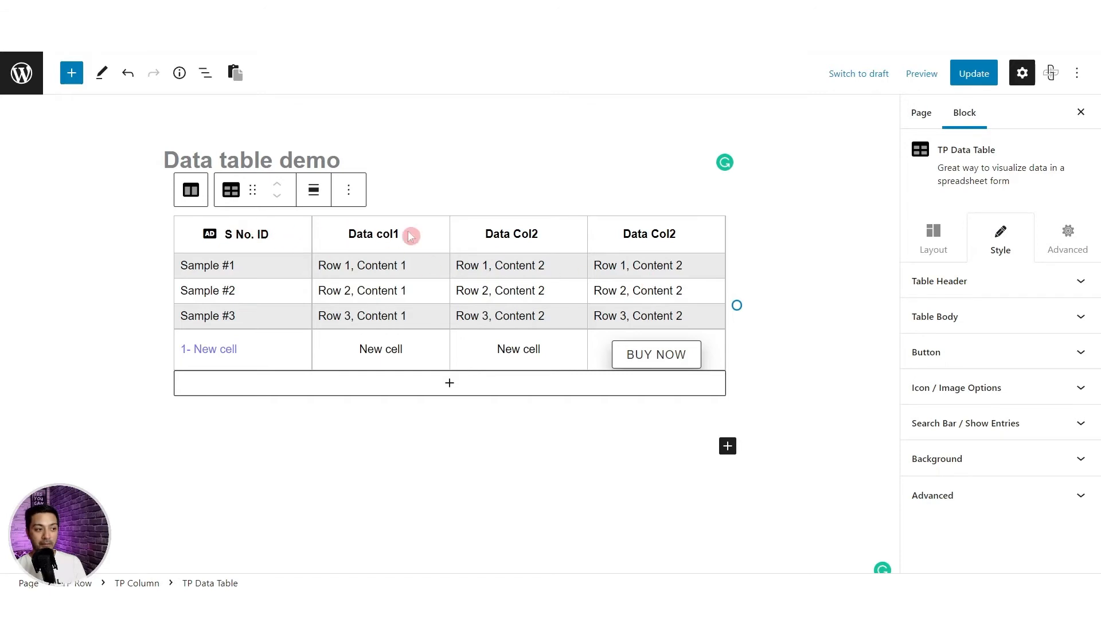
{"action": "left_click", "coordinate": [965, 287]}
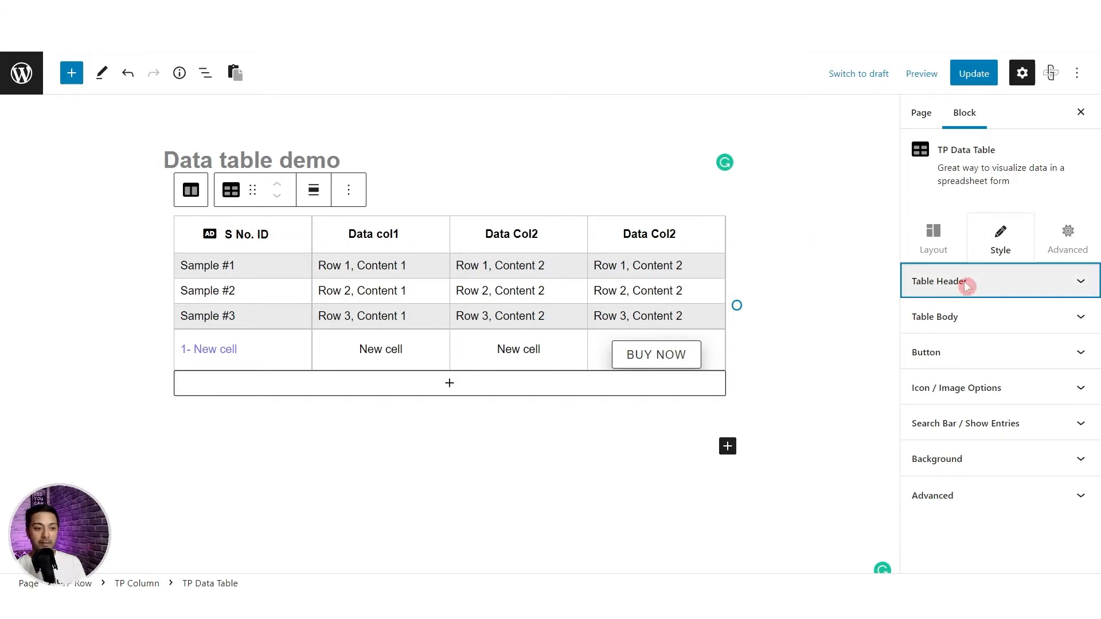
{"action": "left_click", "coordinate": [939, 311]}
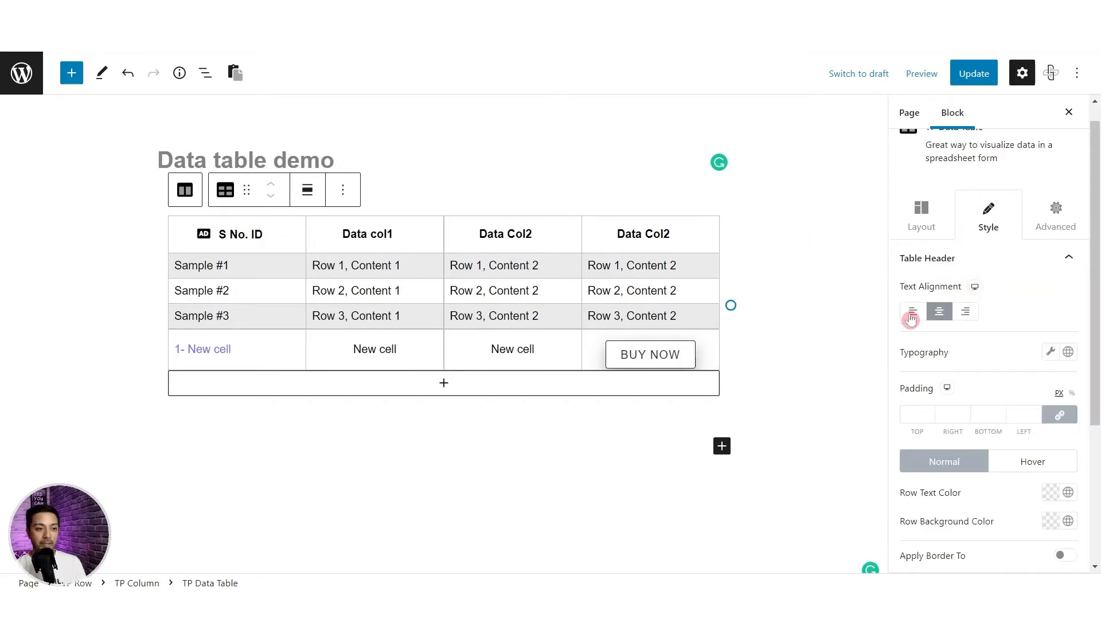
{"action": "left_click", "coordinate": [912, 312]}
{"action": "left_click", "coordinate": [965, 312]}
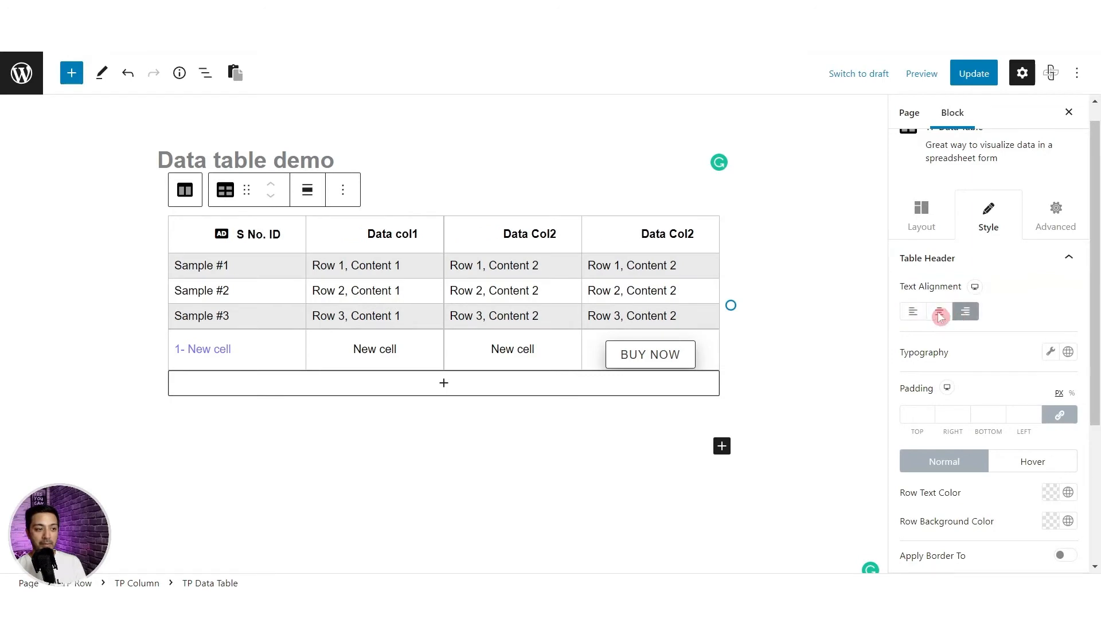
{"action": "left_click", "coordinate": [939, 313]}
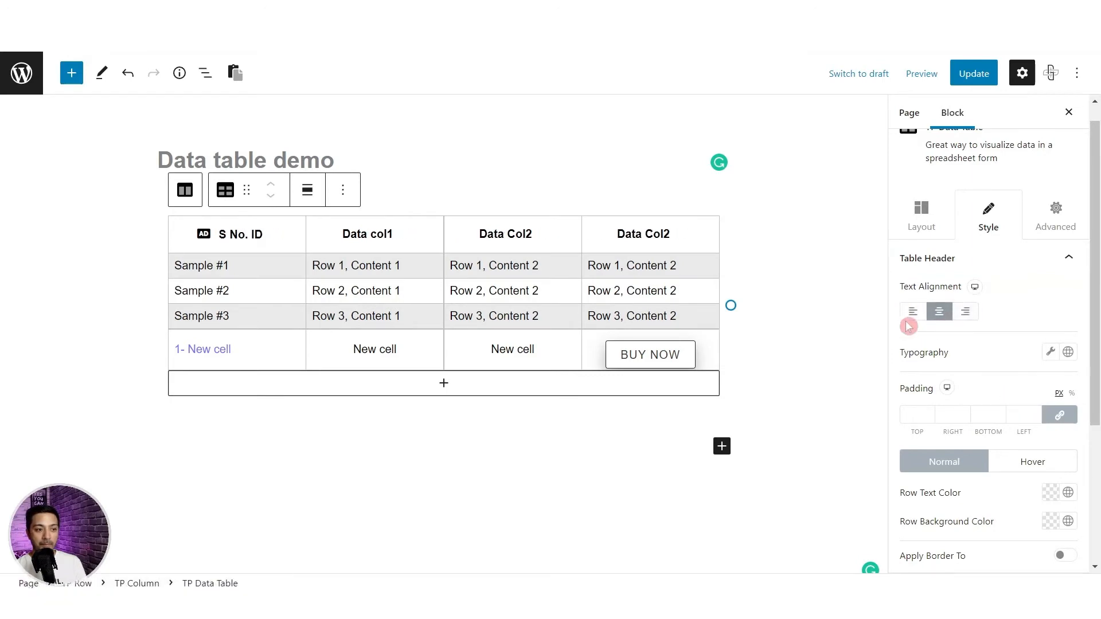
{"action": "left_click", "coordinate": [912, 312]}
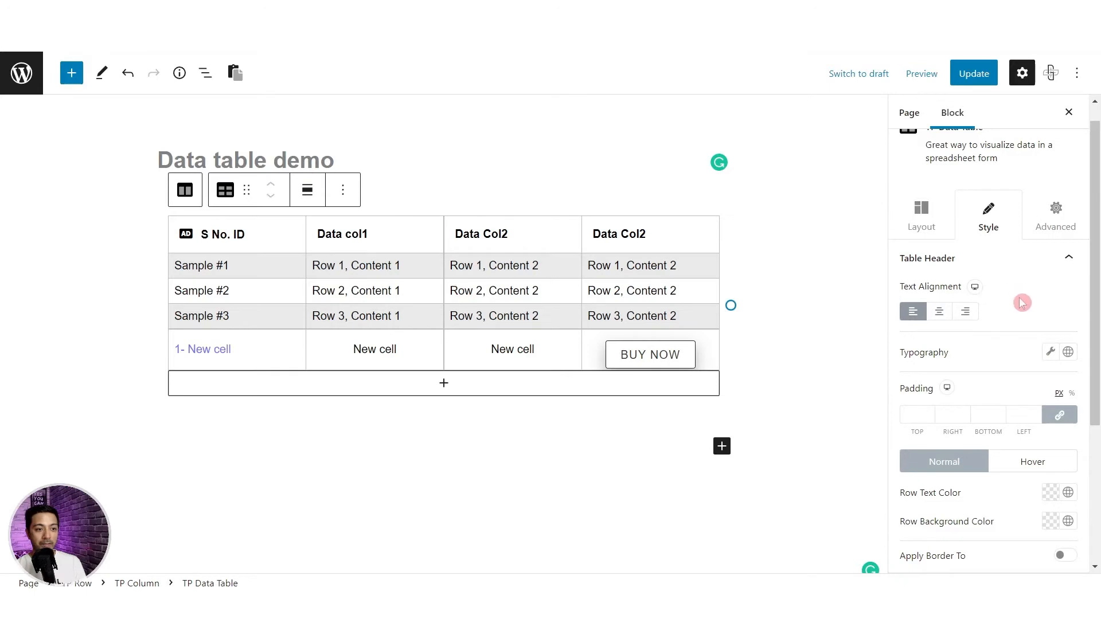
- Set the table header's typography font size to 16 px
{"action": "scroll", "coordinate": [1022, 303], "scroll_direction": "down", "scroll_amount": 2}
{"action": "left_click", "coordinate": [1050, 267]}
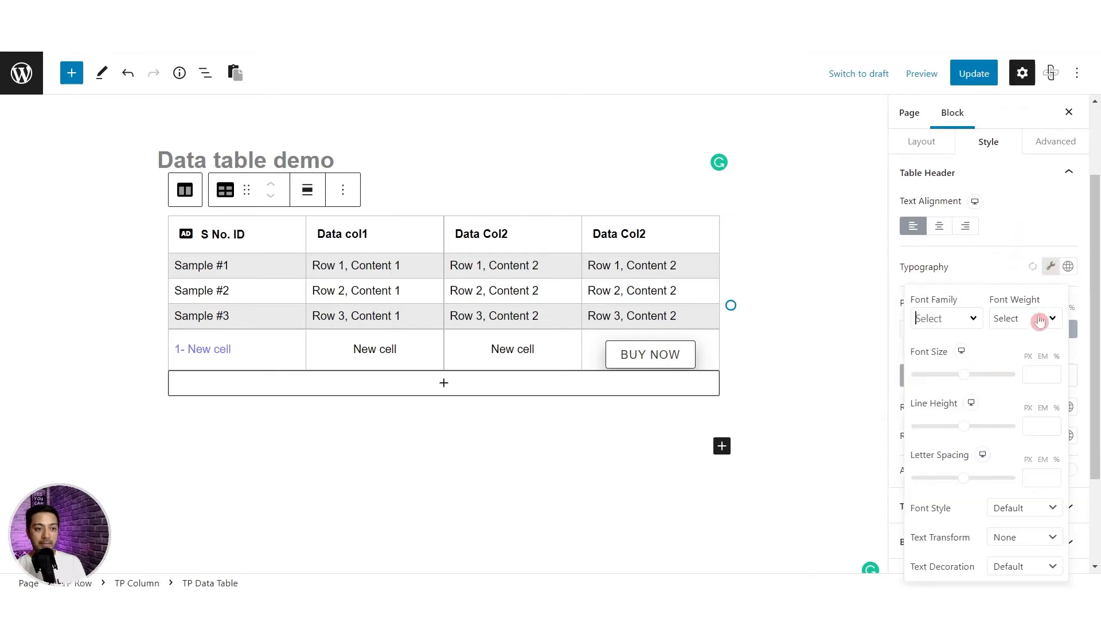
{"action": "left_click", "coordinate": [1037, 379]}
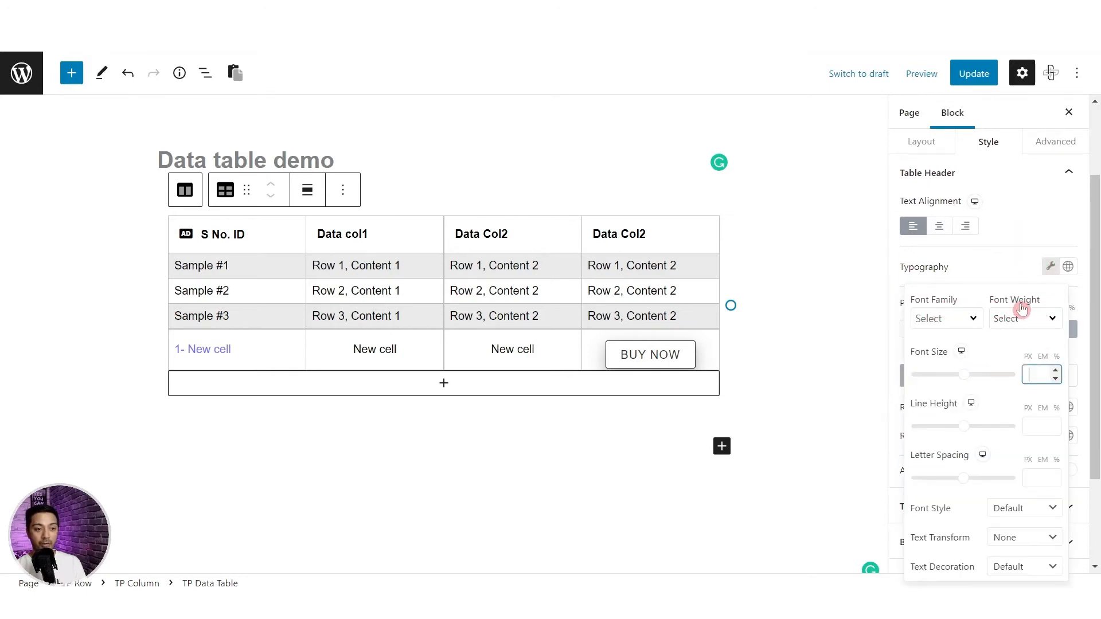
{"action": "type", "text": "1"}
{"action": "key", "text": "BackSpace"}
{"action": "type", "text": "4"}
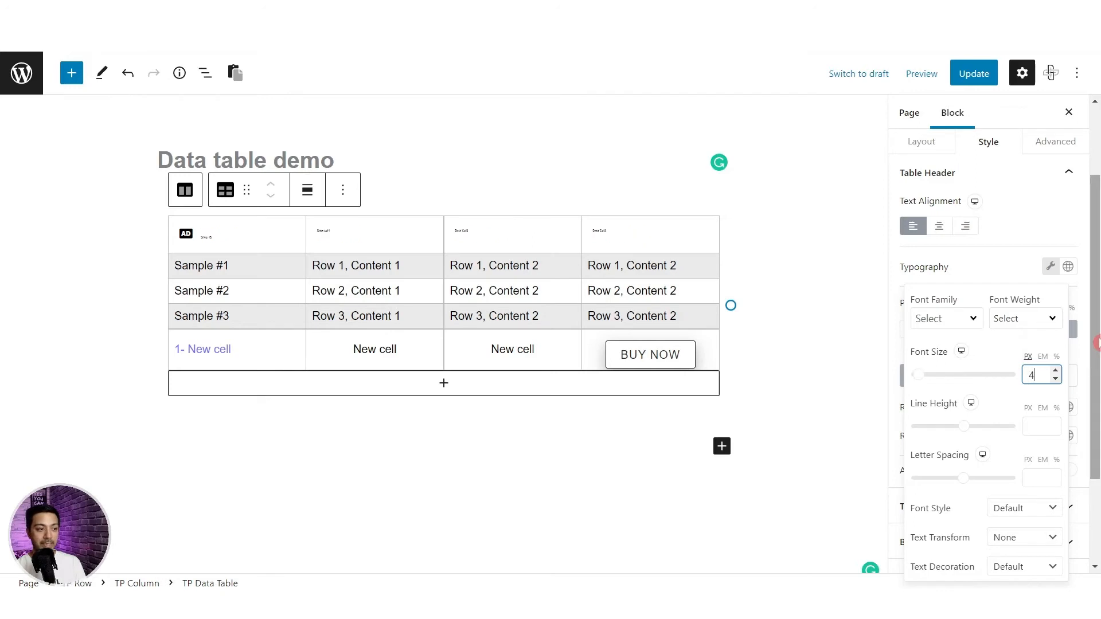
{"action": "key", "text": "Up"}
{"action": "key", "text": "Up"}
{"action": "key", "text": "Up"}
{"action": "key", "text": "Up"}
{"action": "key", "text": "Up"}
{"action": "key", "text": "Up"}
{"action": "key", "text": "Up"}
{"action": "key", "text": "Up"}
{"action": "key", "text": "Up"}
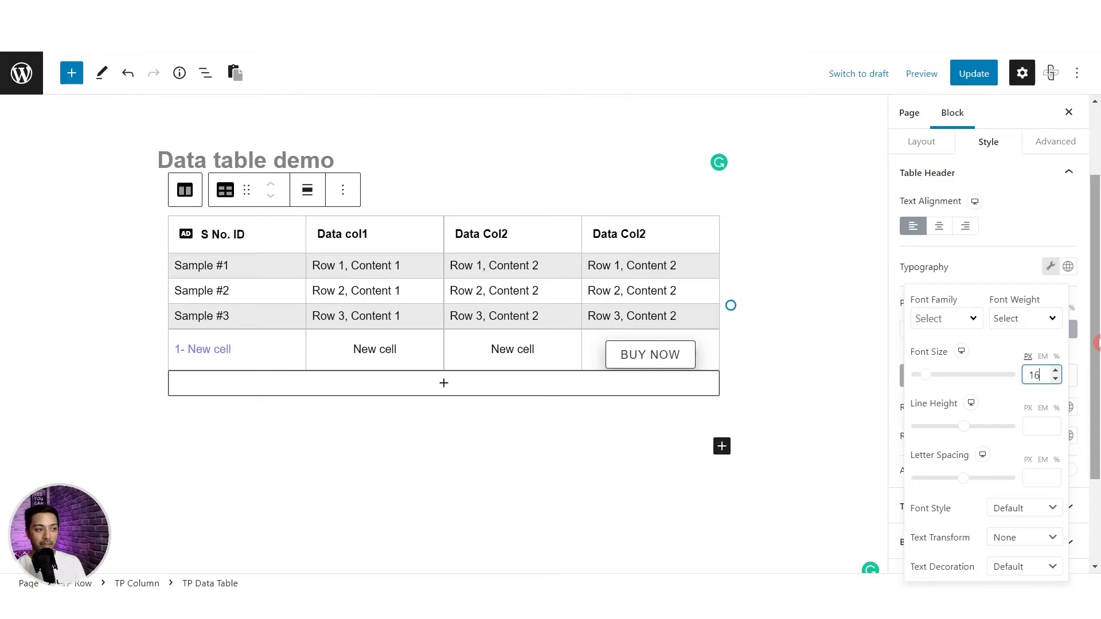
{"action": "left_click", "coordinate": [1096, 343]}
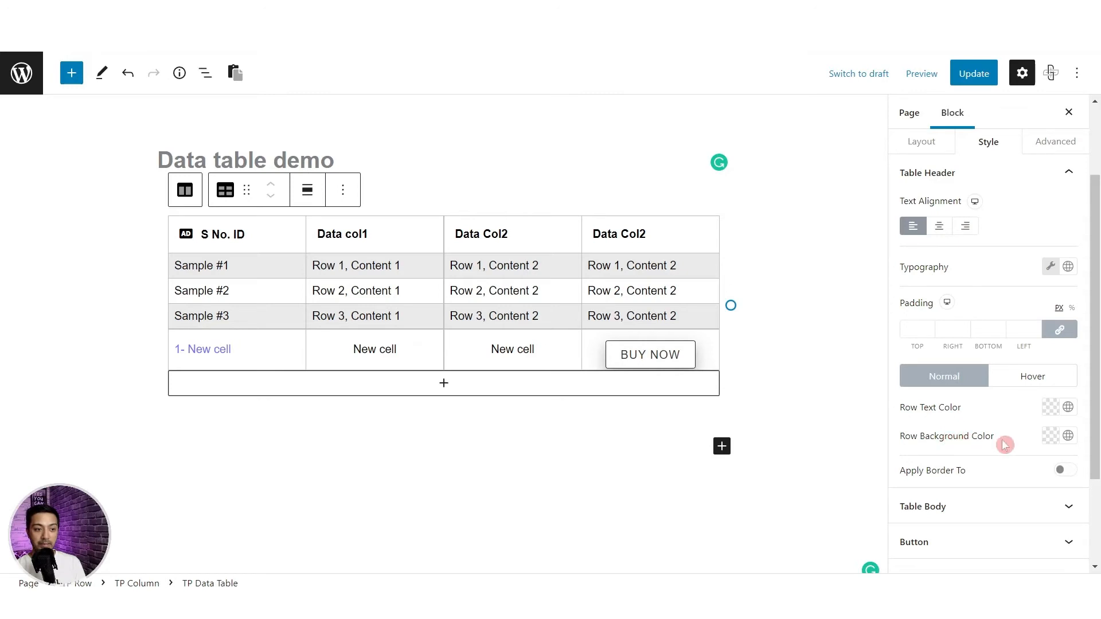
- Set the table header's row background color to light blue, about #79B7F0, and its row text color to white
{"action": "left_click", "coordinate": [1051, 437]}
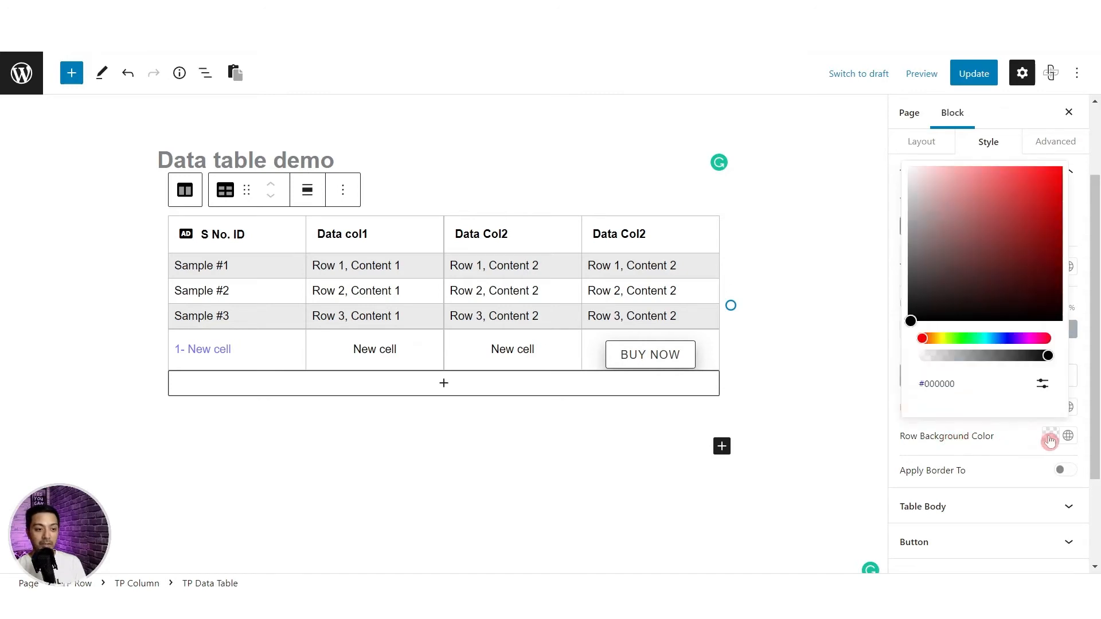
{"action": "left_click", "coordinate": [986, 339]}
{"action": "left_click_drag", "start_coordinate": [987, 339], "coordinate": [994, 339]}
{"action": "left_click", "coordinate": [991, 192]}
{"action": "left_click_drag", "start_coordinate": [991, 192], "coordinate": [989, 182]}
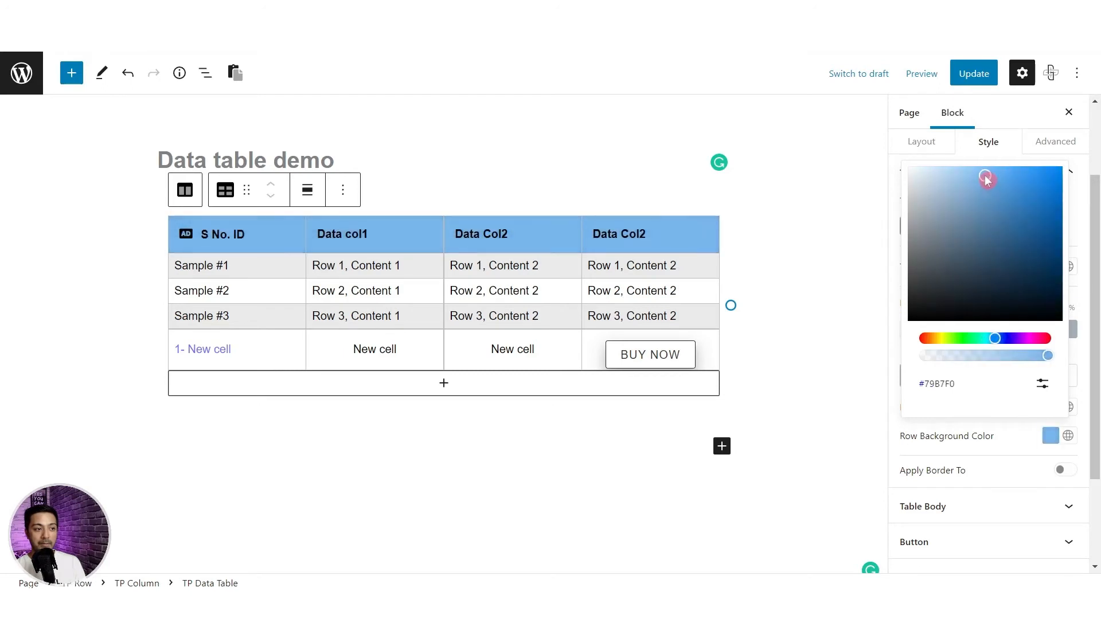
{"action": "left_click", "coordinate": [948, 440]}
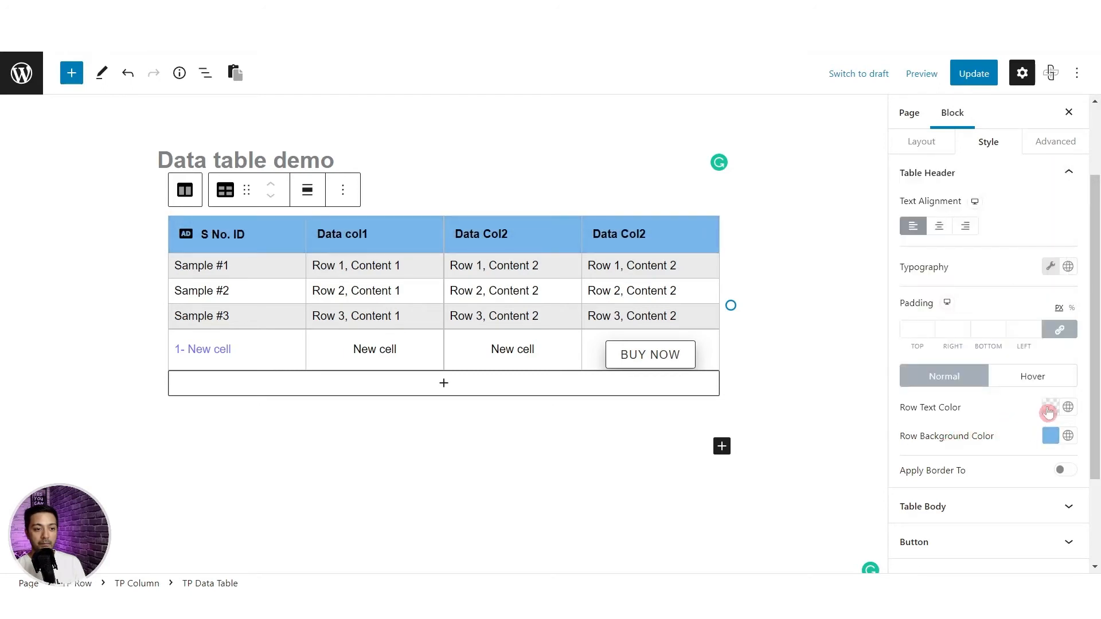
{"action": "left_click", "coordinate": [1048, 411]}
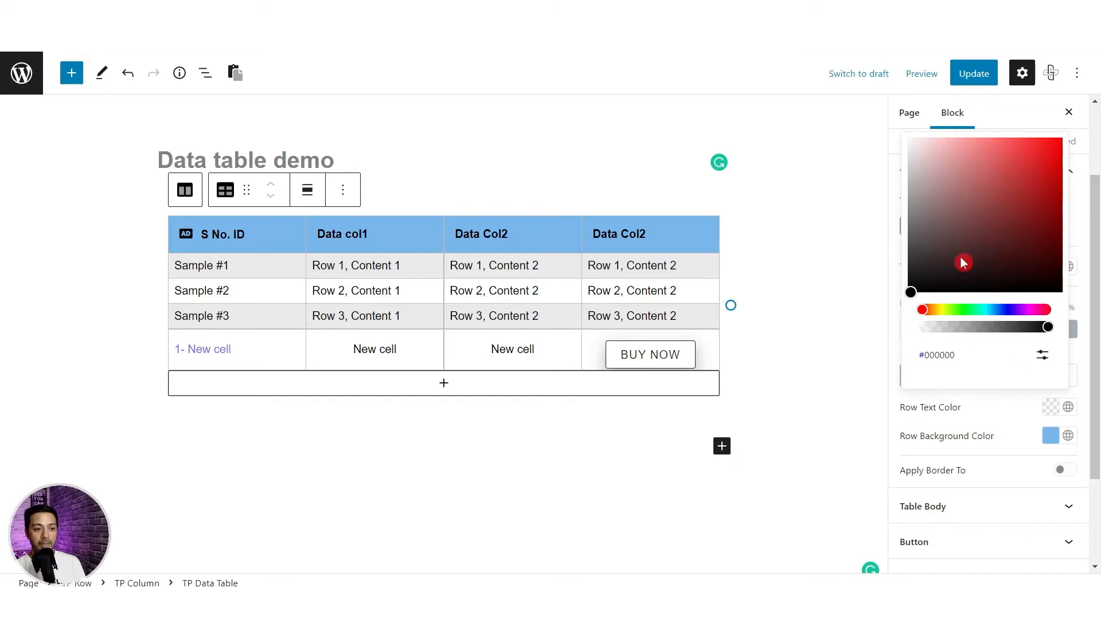
{"action": "left_click", "coordinate": [940, 437]}
- Try double and dotted borders on the table header and disable the border again
{"action": "scroll", "coordinate": [929, 413], "scroll_direction": "down", "scroll_amount": 2}
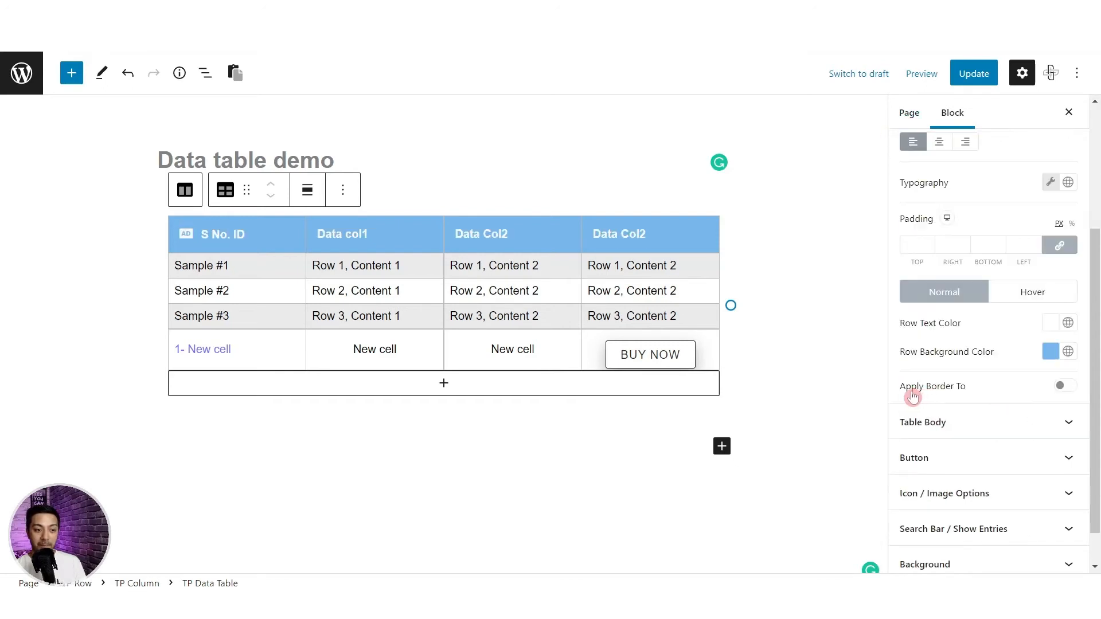
{"action": "left_click", "coordinate": [1067, 386]}
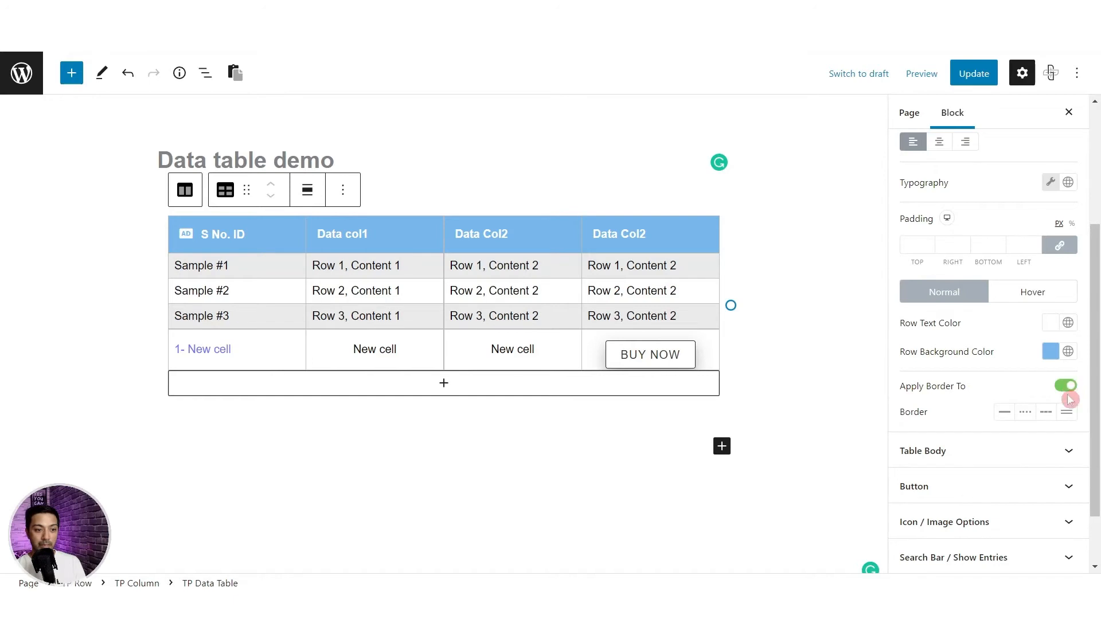
{"action": "left_click", "coordinate": [1066, 412]}
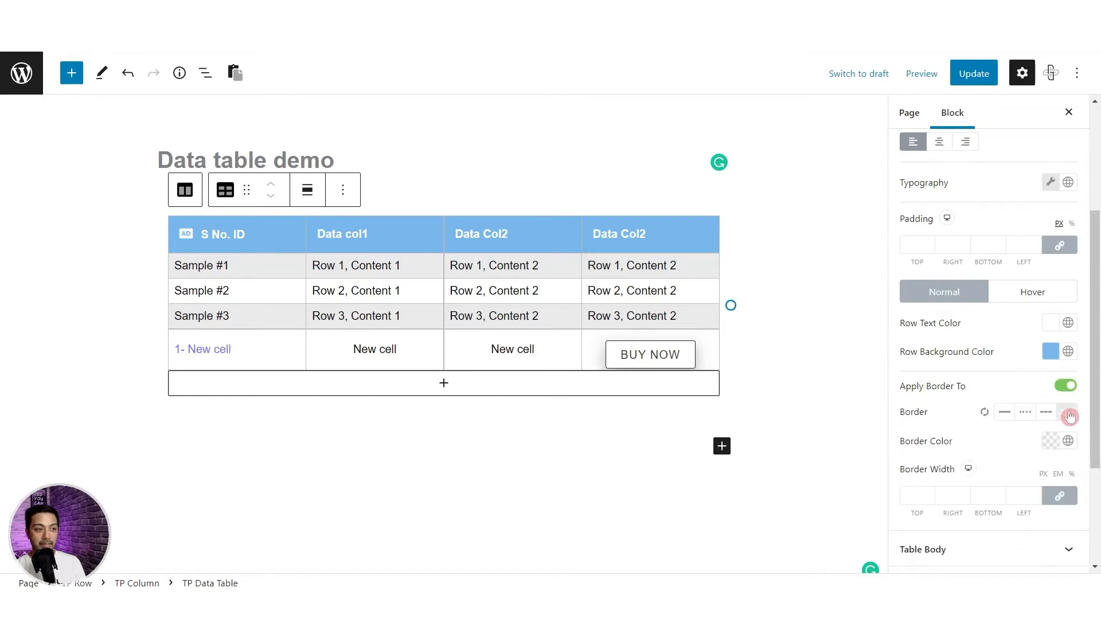
{"action": "left_click", "coordinate": [1018, 413]}
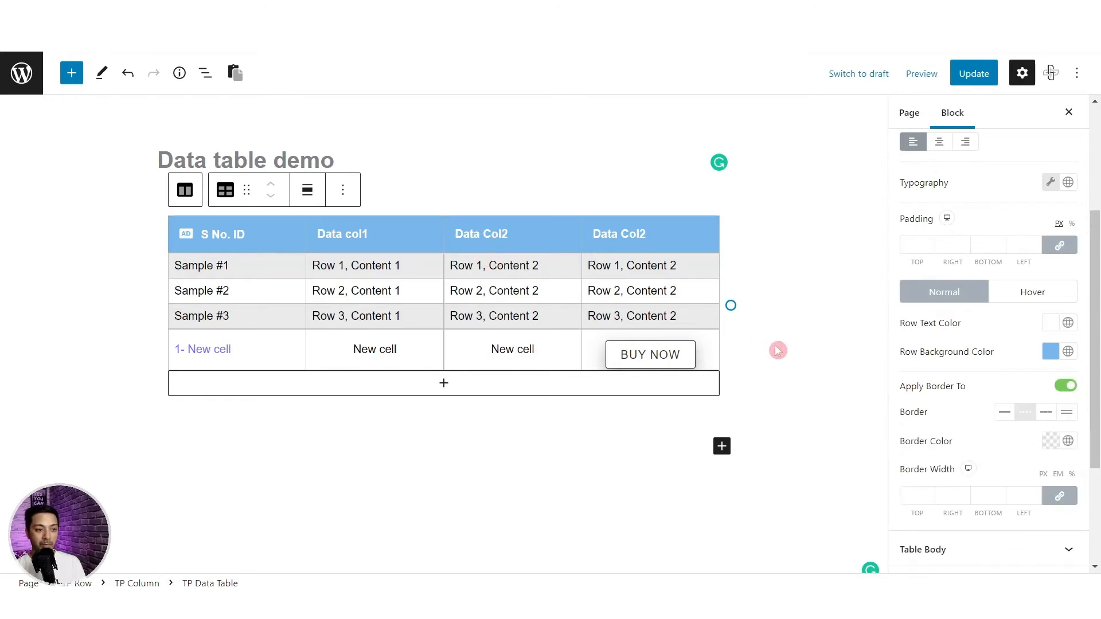
{"action": "left_click", "coordinate": [1064, 386]}
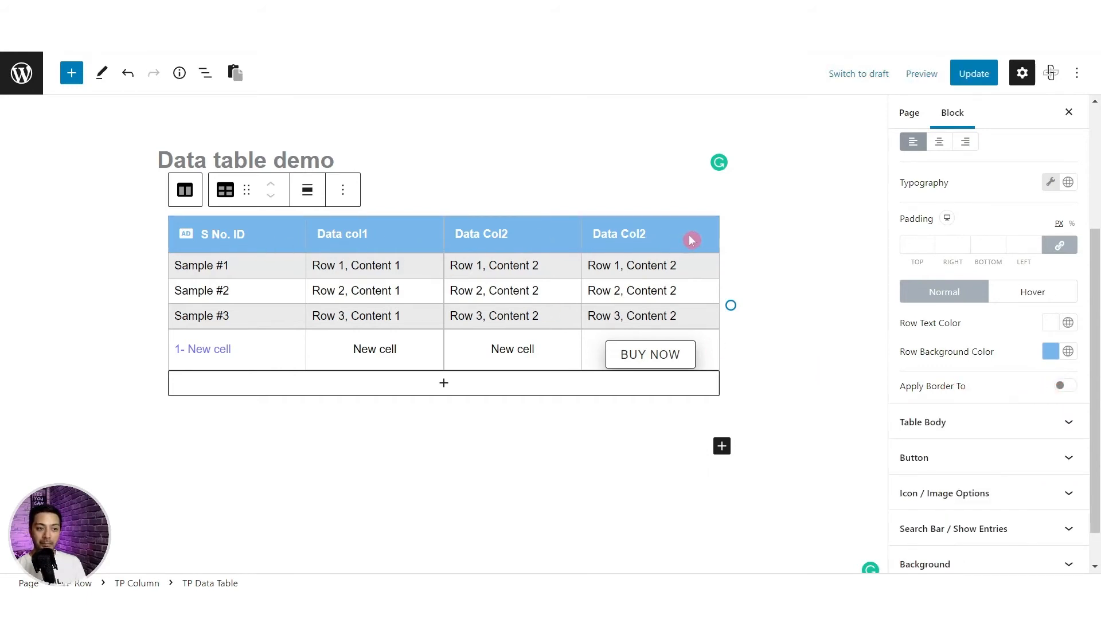
- Try the center and right text alignments on the table body and settle on left alignment
{"action": "scroll", "coordinate": [977, 410], "scroll_direction": "down", "scroll_amount": 1}
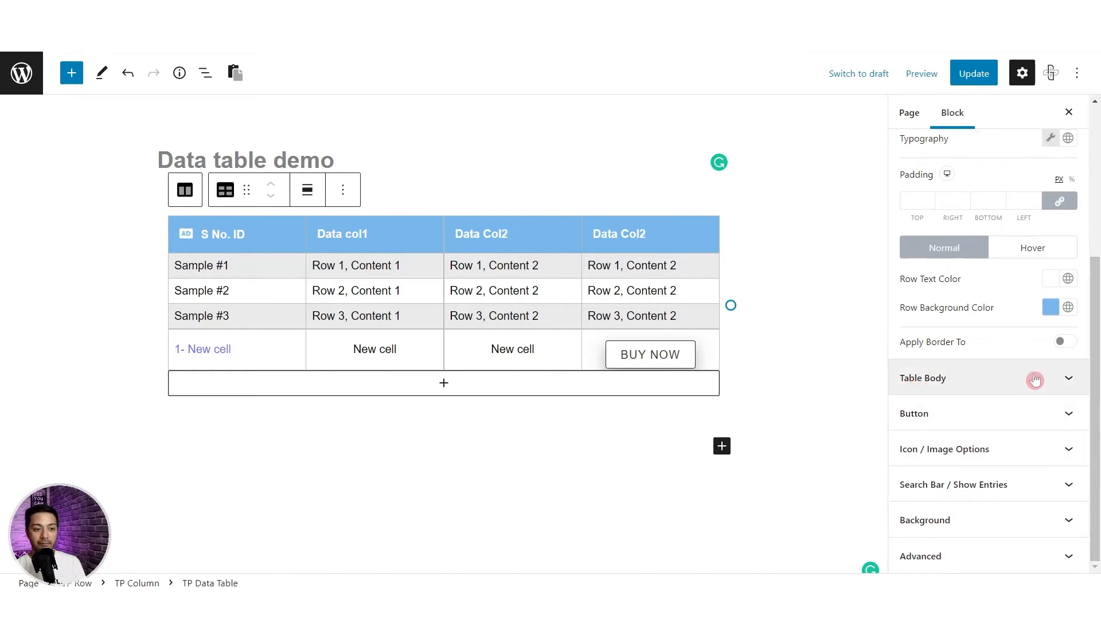
{"action": "left_click", "coordinate": [1067, 379]}
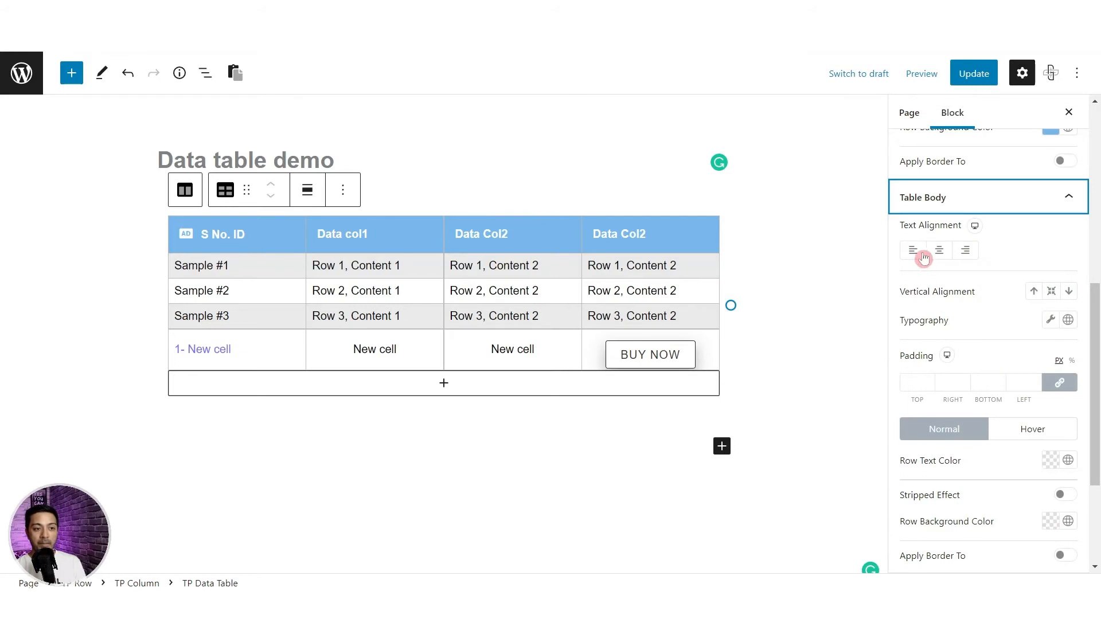
{"action": "left_click", "coordinate": [916, 252]}
{"action": "left_click", "coordinate": [938, 251]}
{"action": "left_click", "coordinate": [965, 251]}
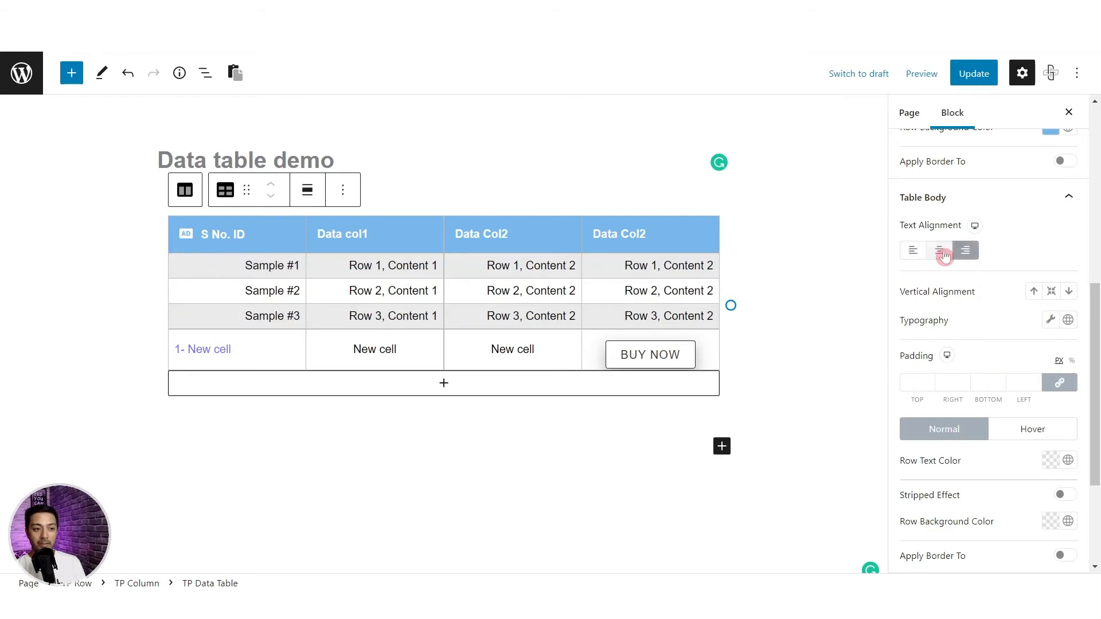
{"action": "left_click", "coordinate": [910, 253]}
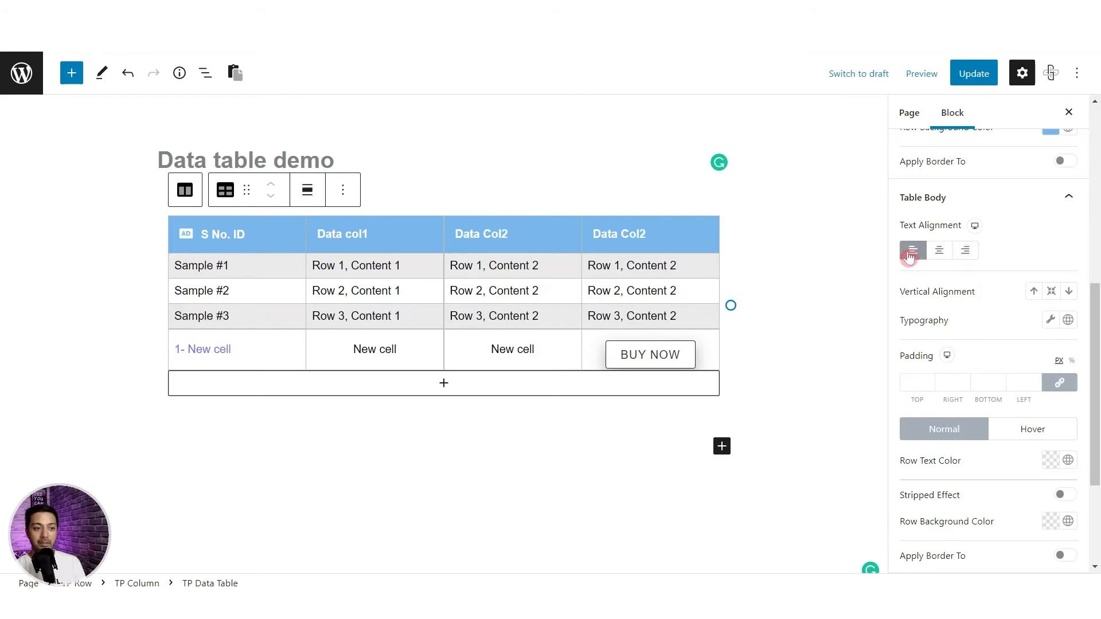
- Try the top and bottom vertical alignments on the table body and settle on middle alignment
{"action": "left_click", "coordinate": [1034, 293]}
{"action": "left_click", "coordinate": [1052, 294]}
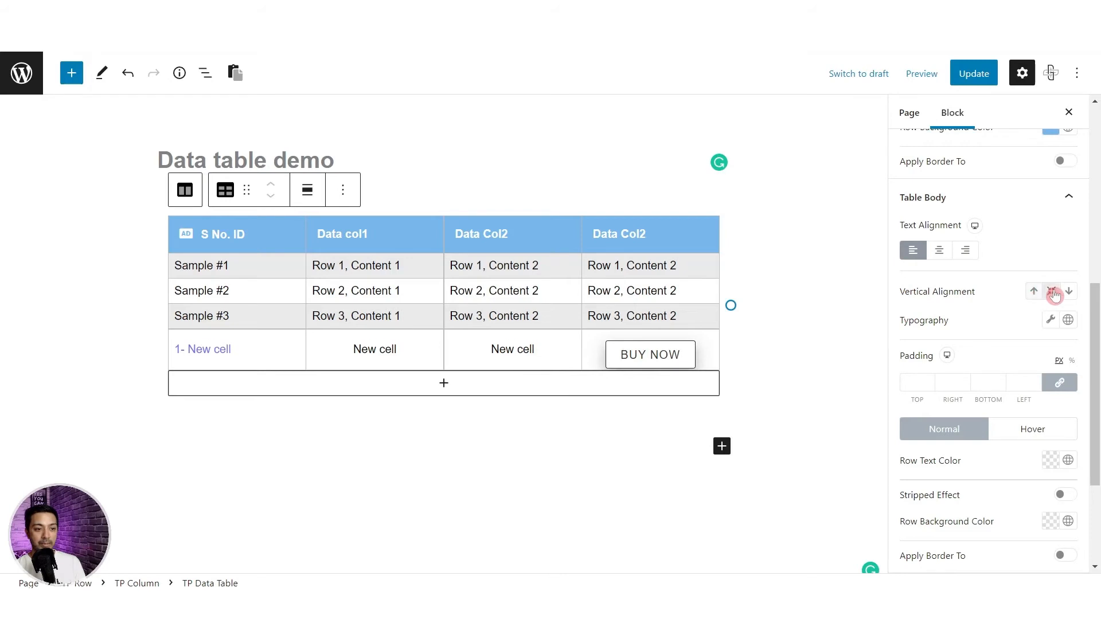
{"action": "left_click", "coordinate": [1069, 293]}
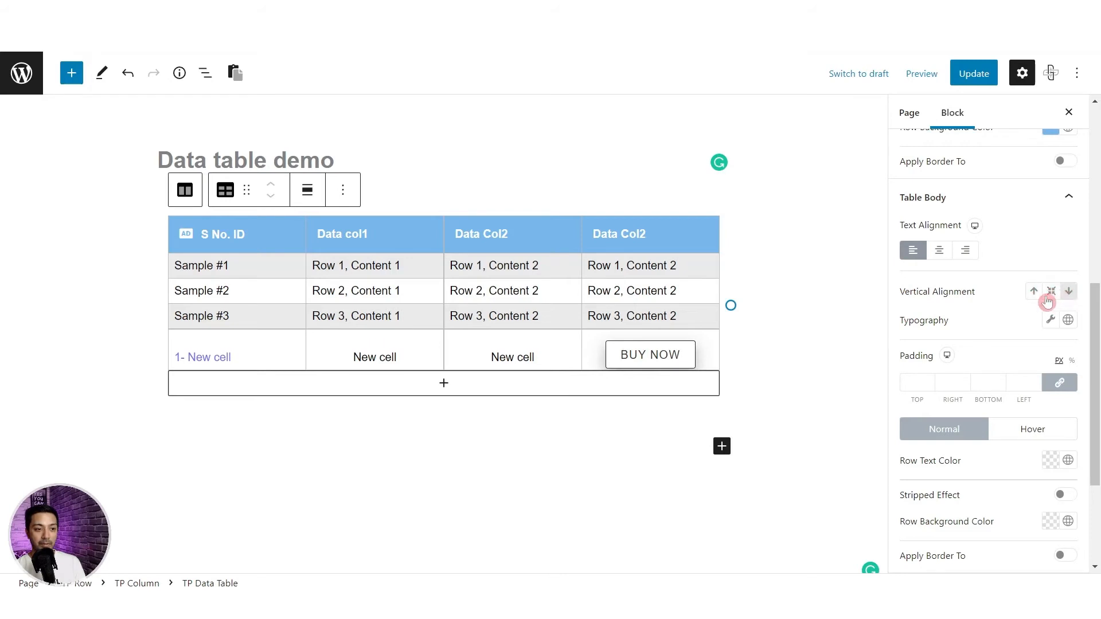
{"action": "left_click", "coordinate": [1048, 295]}
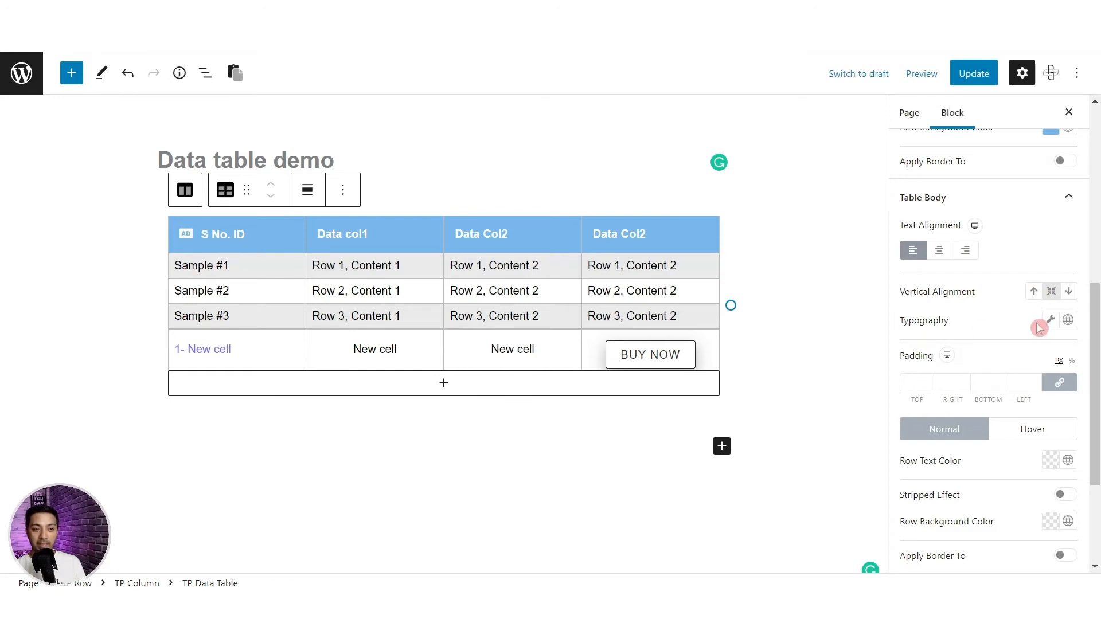
- Enable the stripped effect for the table body and set stripe rows color 1 to pale pink #D7C2C2
{"action": "scroll", "coordinate": [993, 360], "scroll_direction": "down", "scroll_amount": 3}
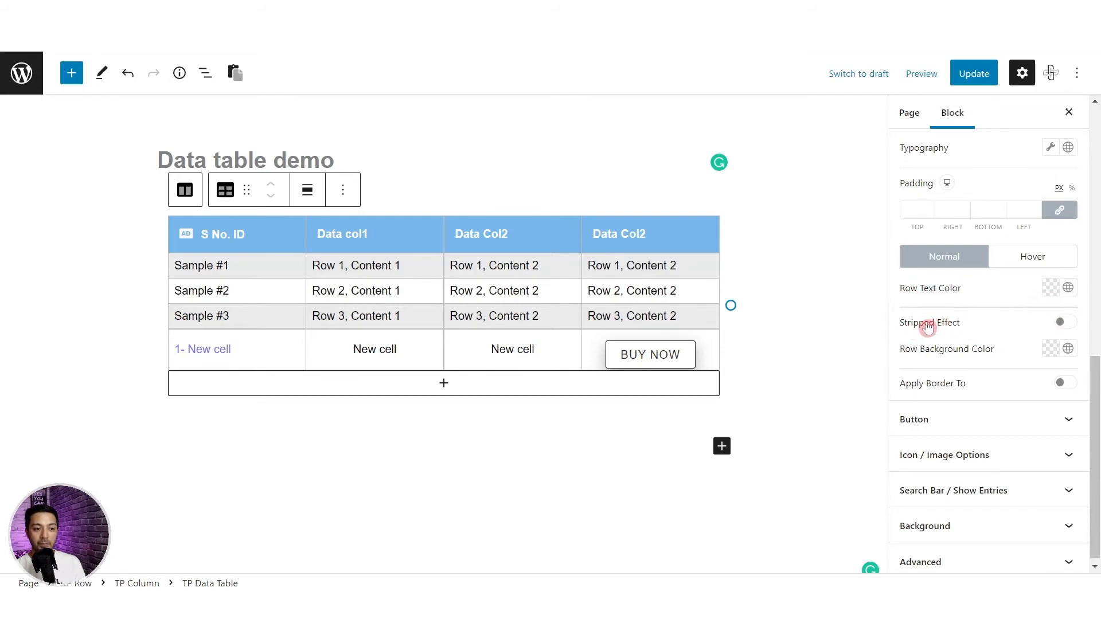
{"action": "left_click", "coordinate": [1065, 322]}
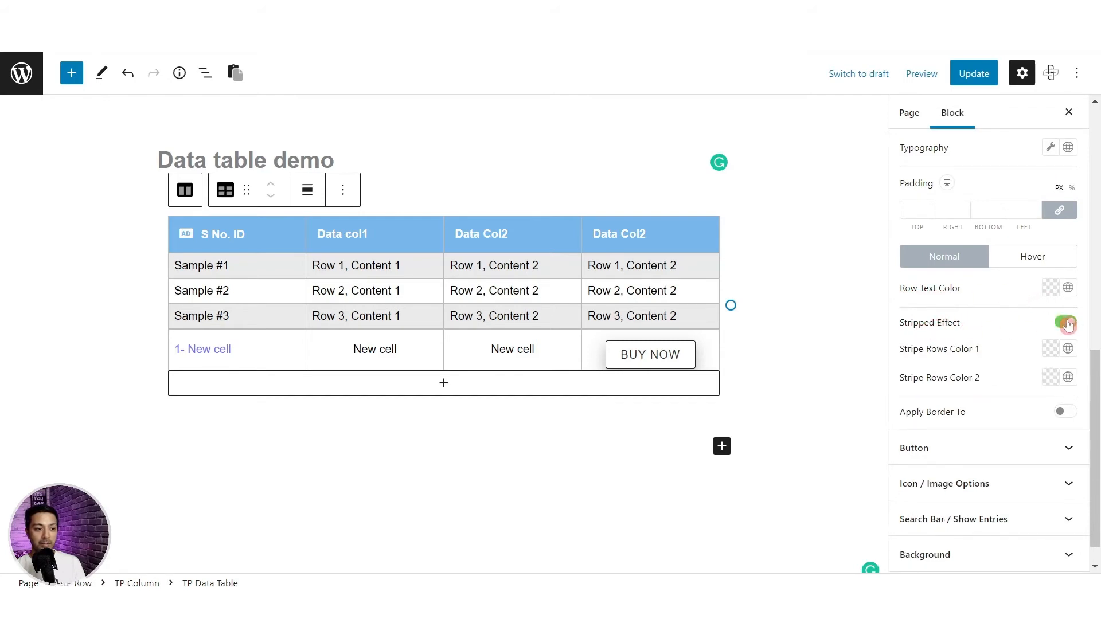
{"action": "left_click", "coordinate": [1050, 351]}
{"action": "left_click", "coordinate": [954, 125]}
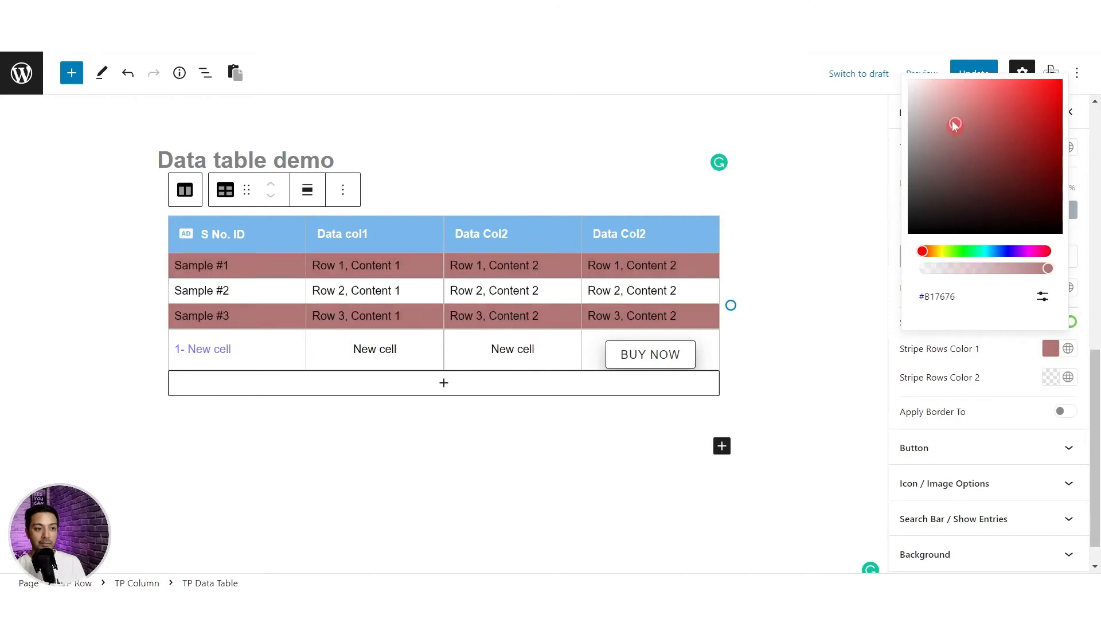
{"action": "left_click_drag", "start_coordinate": [954, 125], "coordinate": [927, 108]}
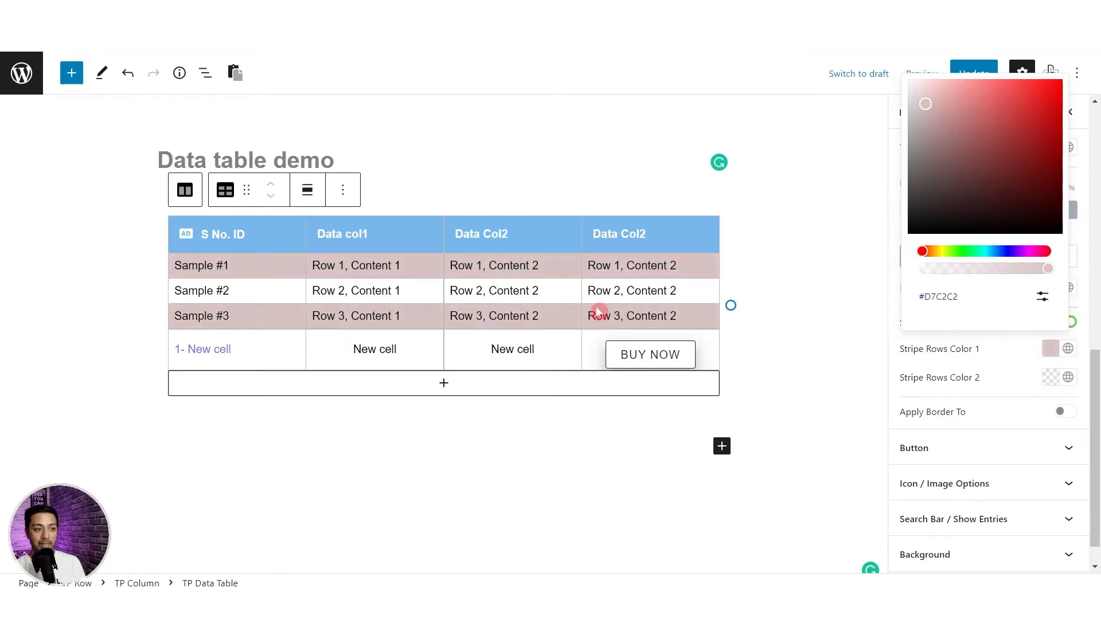
{"action": "left_click", "coordinate": [892, 368]}
- Set stripe rows color 2 of the table body to pale blue, about #E2F6FF
{"action": "left_click", "coordinate": [1049, 378]}
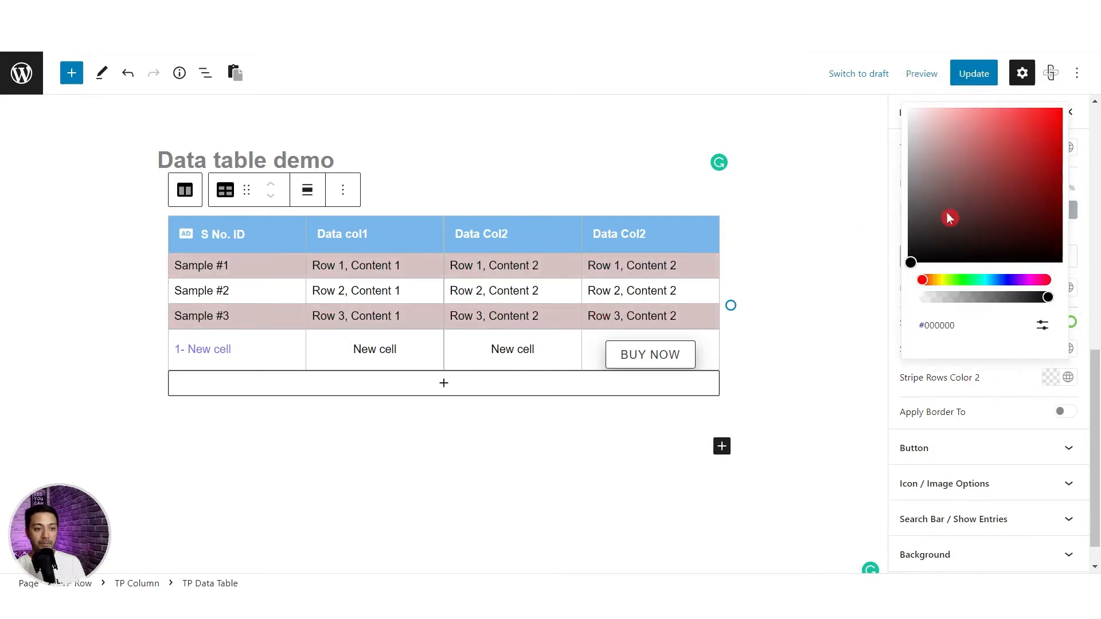
{"action": "left_click", "coordinate": [991, 280]}
{"action": "left_click", "coordinate": [932, 112]}
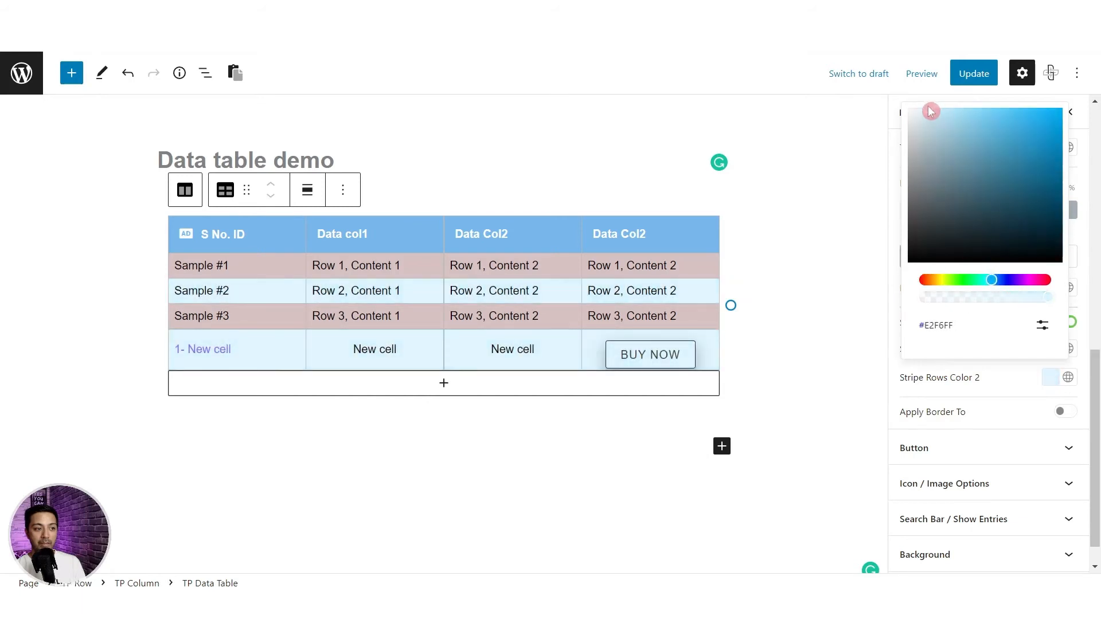
{"action": "left_click", "coordinate": [969, 380]}
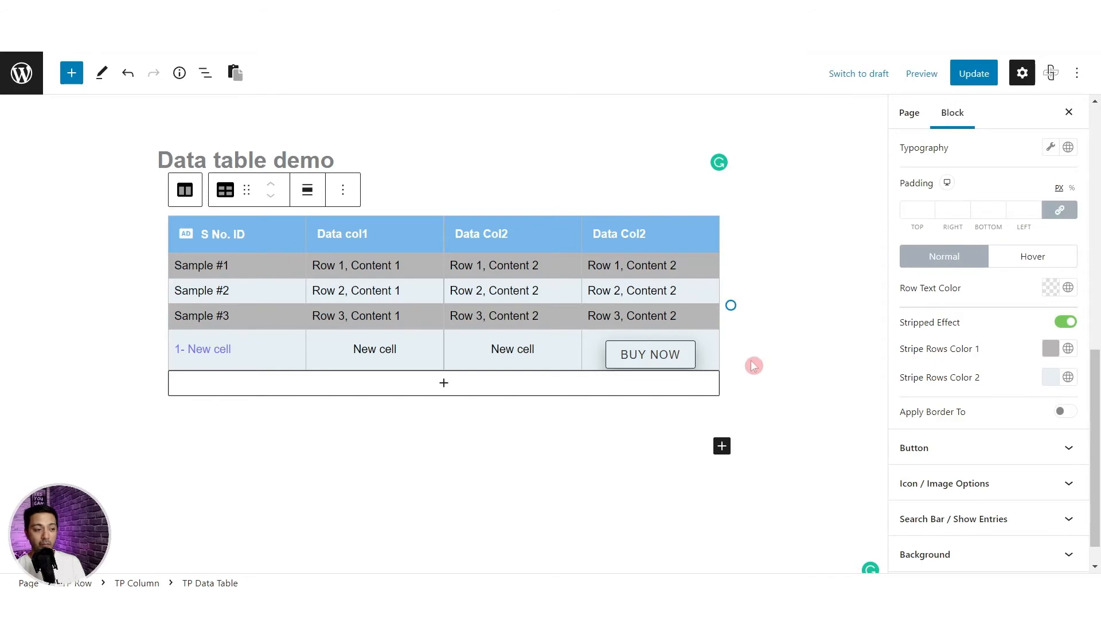
- Set the normal text color of the table's button to white in the button style settings
{"action": "scroll", "coordinate": [978, 369], "scroll_direction": "down", "scroll_amount": 1}
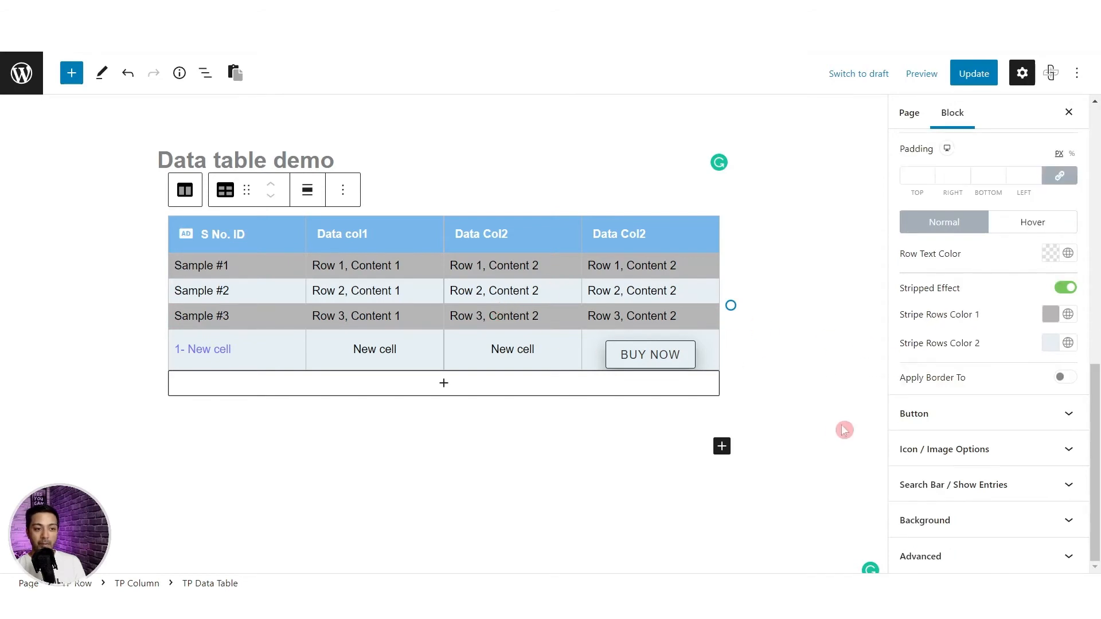
{"action": "left_click", "coordinate": [1049, 416]}
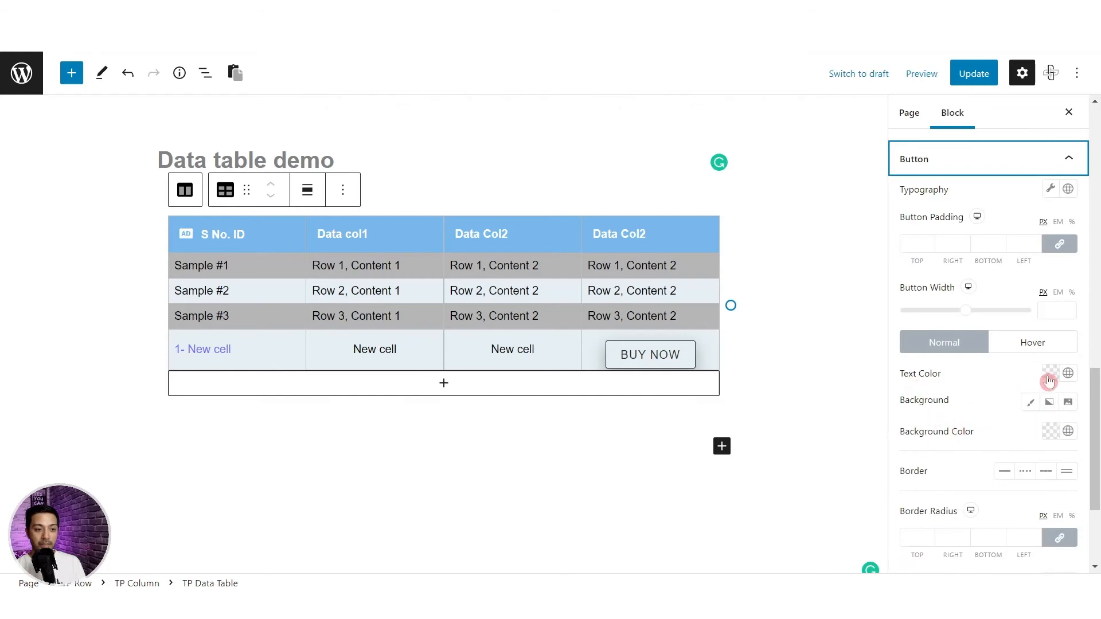
{"action": "left_click", "coordinate": [1052, 378]}
{"action": "left_click_drag", "start_coordinate": [945, 152], "coordinate": [896, 105]}
{"action": "left_click", "coordinate": [953, 384]}
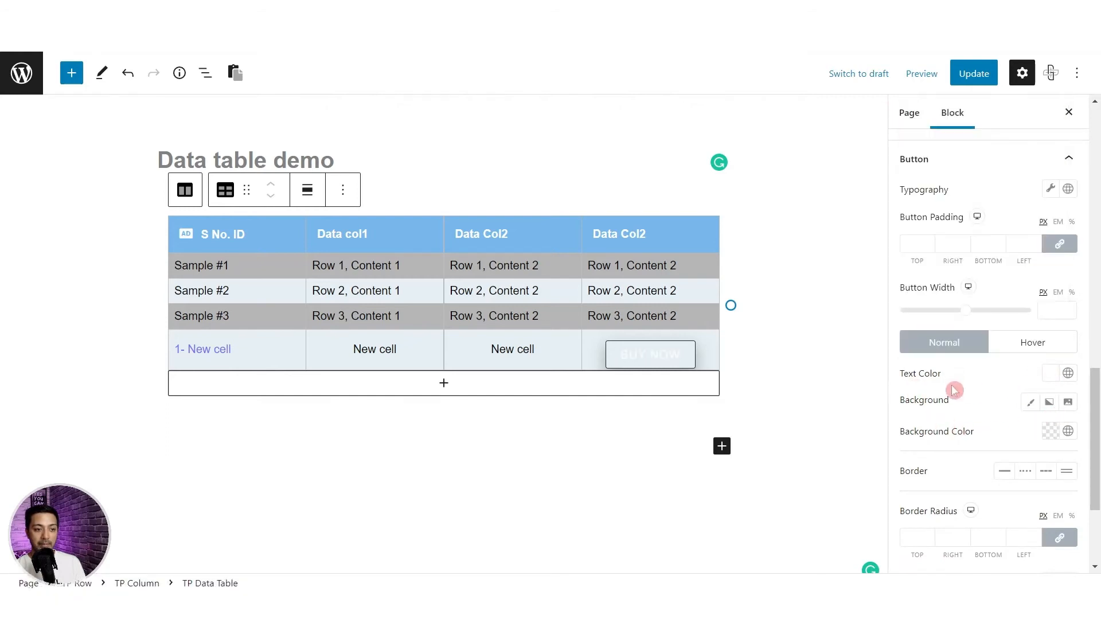
- Set the normal background color of the table's button to red #CD0E0E
{"action": "left_click", "coordinate": [1051, 434]}
{"action": "left_click", "coordinate": [1002, 238]}
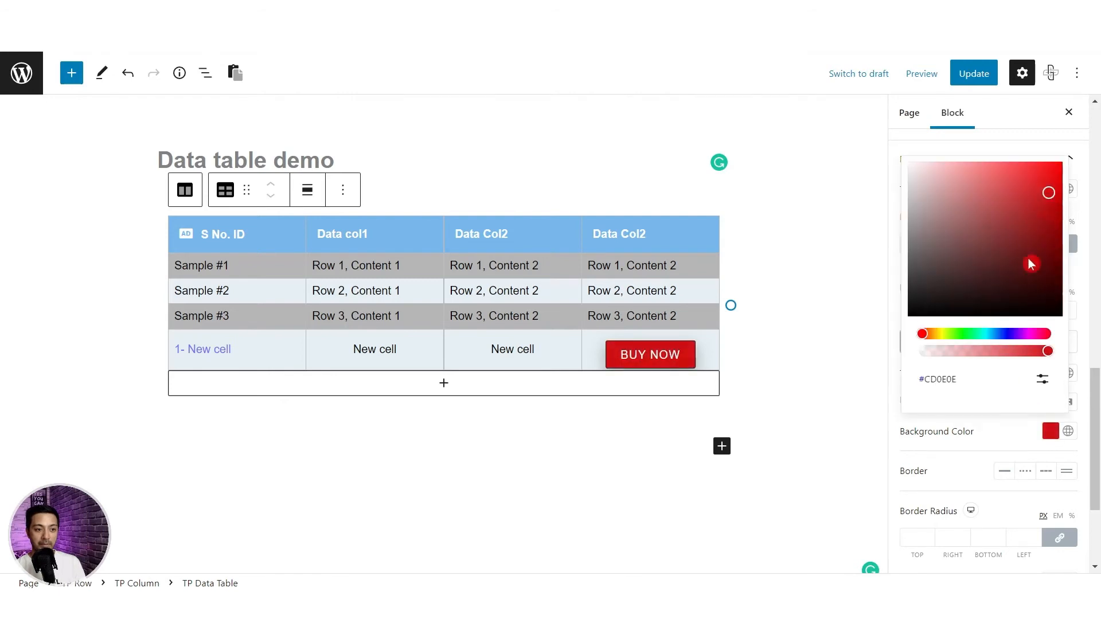
{"action": "left_click", "coordinate": [963, 482]}
- Set the button's border radius to 10 px on all four corners
{"action": "scroll", "coordinate": [969, 378], "scroll_direction": "down", "scroll_amount": 2}
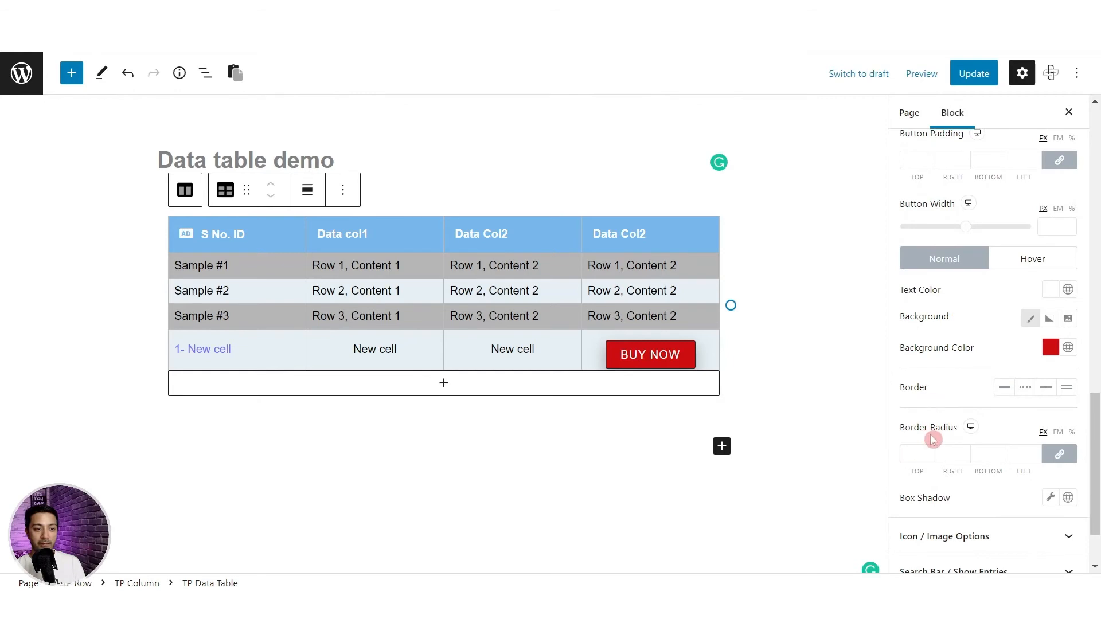
{"action": "left_click", "coordinate": [919, 454]}
{"action": "type", "text": "10"}
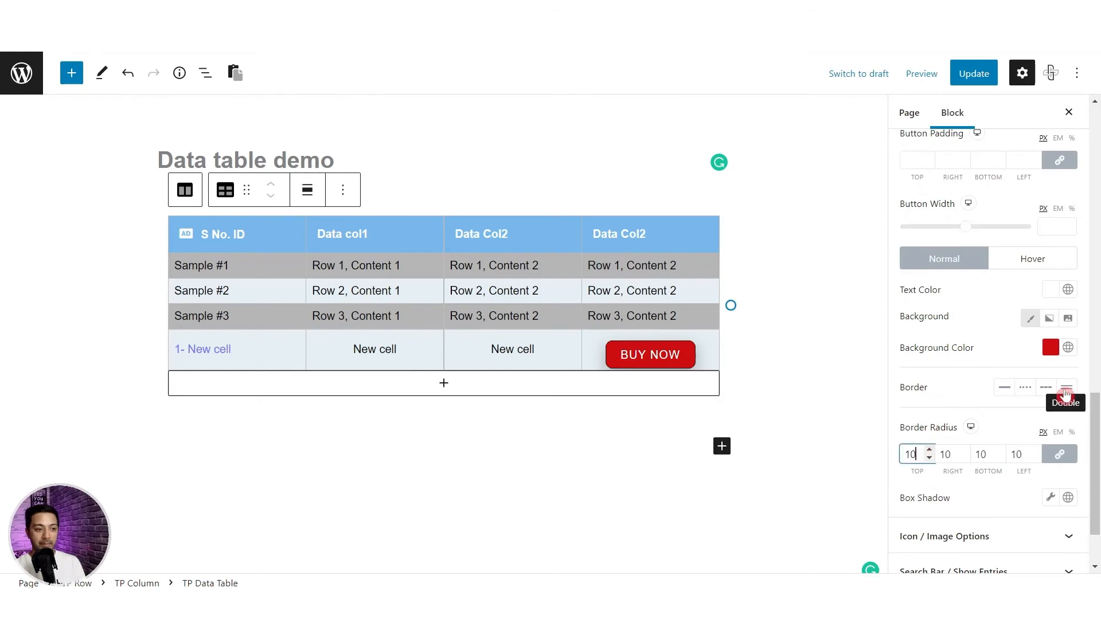
- Set the icon size to 20 px in the data table's icon and image options
{"action": "scroll", "coordinate": [946, 428], "scroll_direction": "down", "scroll_amount": 2}
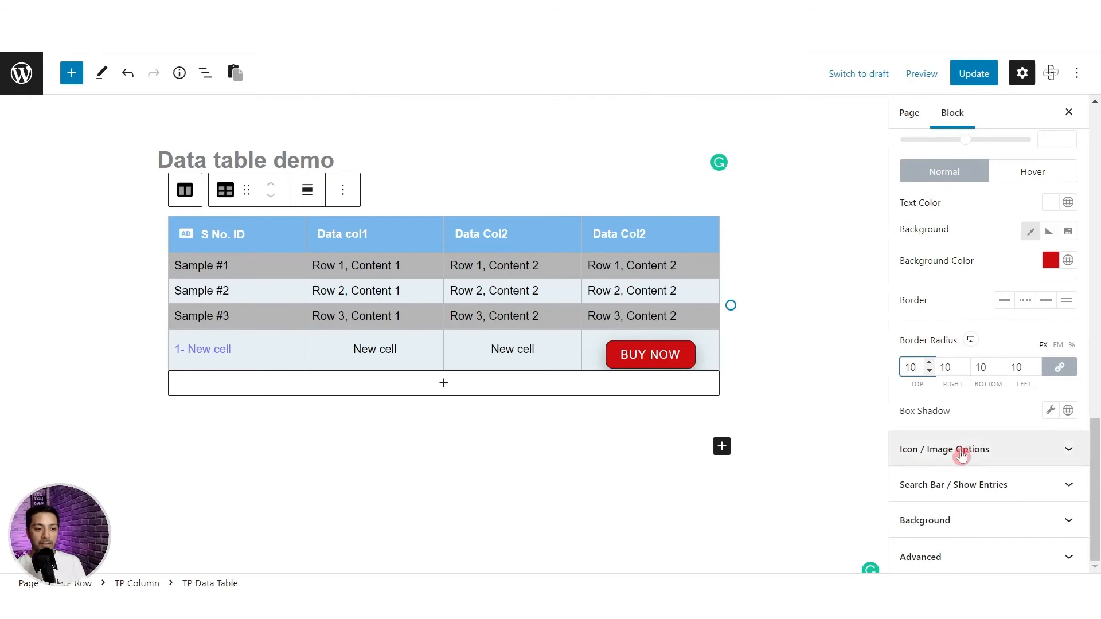
{"action": "left_click", "coordinate": [912, 459]}
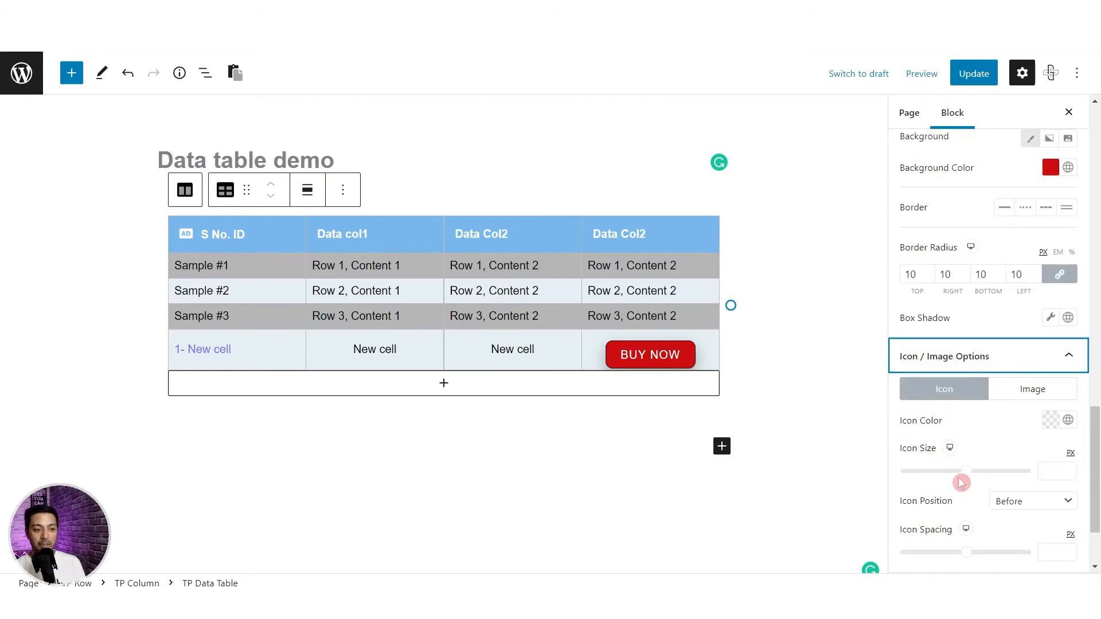
{"action": "left_click_drag", "start_coordinate": [970, 479], "coordinate": [931, 485]}
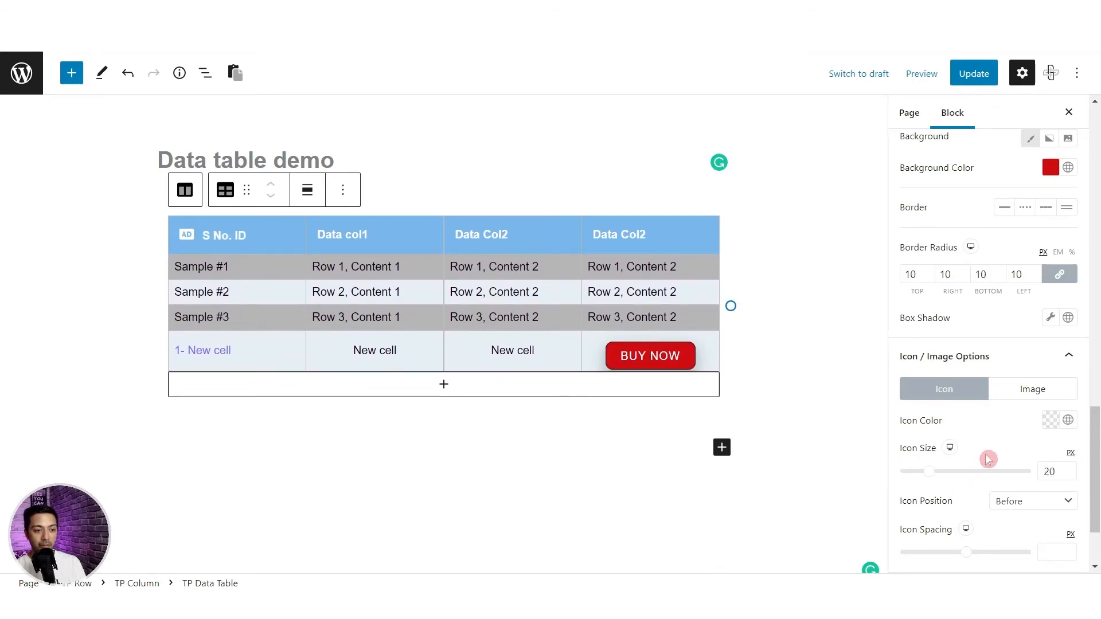
- Try the After icon position, restore it to Before, and set the icon spacing to 22 px
{"action": "scroll", "coordinate": [988, 464], "scroll_direction": "down", "scroll_amount": 2}
{"action": "left_click", "coordinate": [1013, 397]}
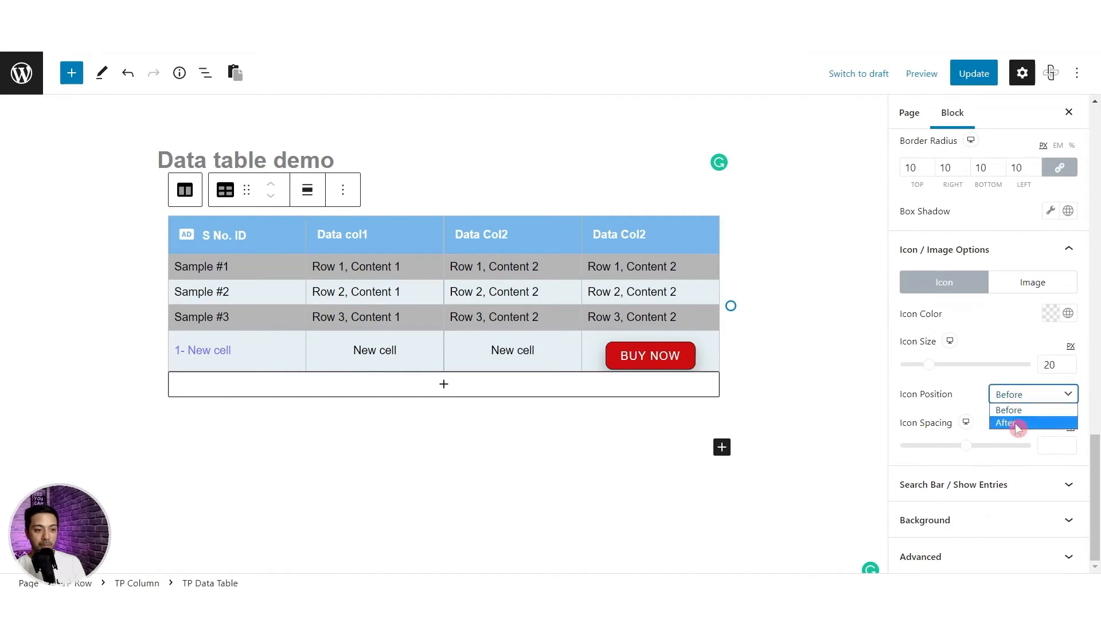
{"action": "left_click", "coordinate": [1014, 423]}
{"action": "left_click", "coordinate": [1014, 395]}
{"action": "left_click", "coordinate": [1017, 411]}
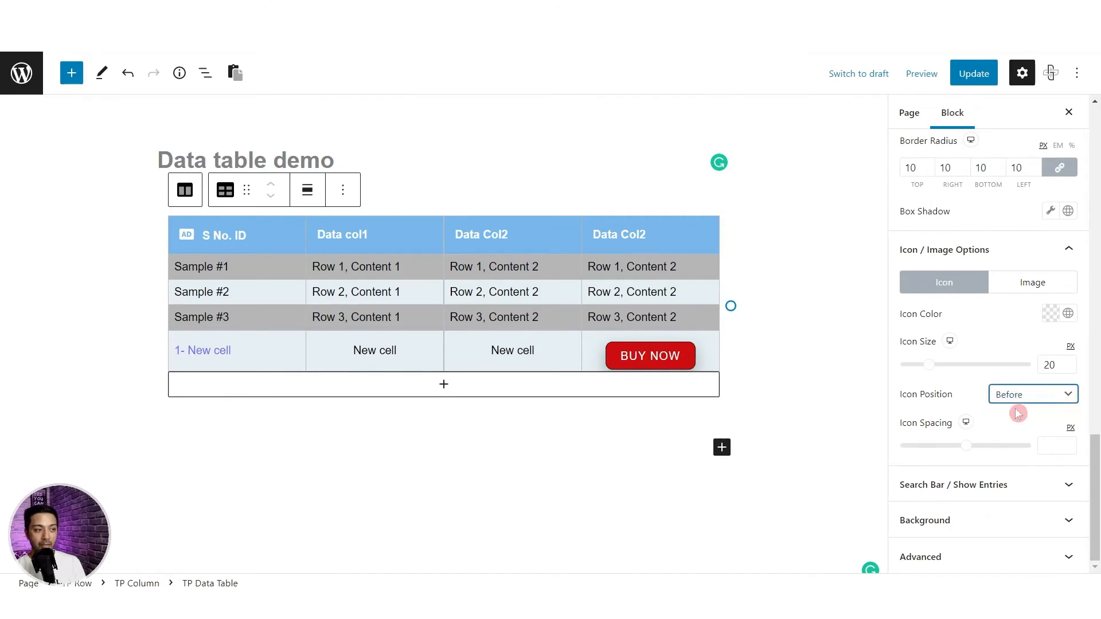
{"action": "left_click_drag", "start_coordinate": [966, 446], "coordinate": [924, 455]}
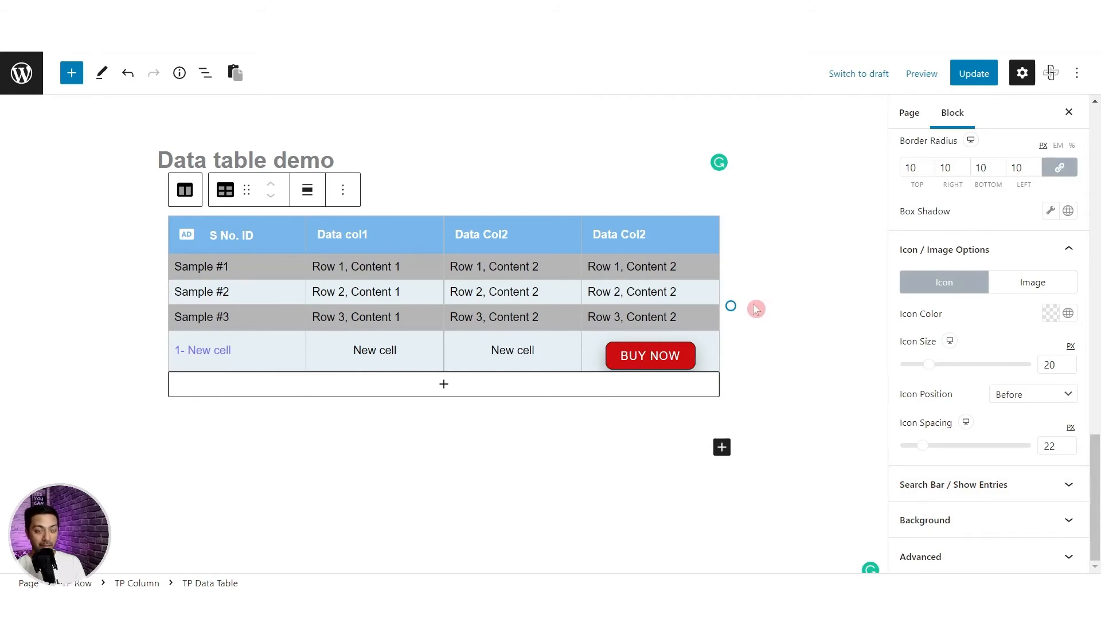
- Make the data table searchable in its extra layout settings and set the search field label to "Find data"
{"action": "scroll", "coordinate": [982, 270], "scroll_direction": "up", "scroll_amount": 5}
{"action": "scroll", "coordinate": [982, 270], "scroll_direction": "up", "scroll_amount": 5}
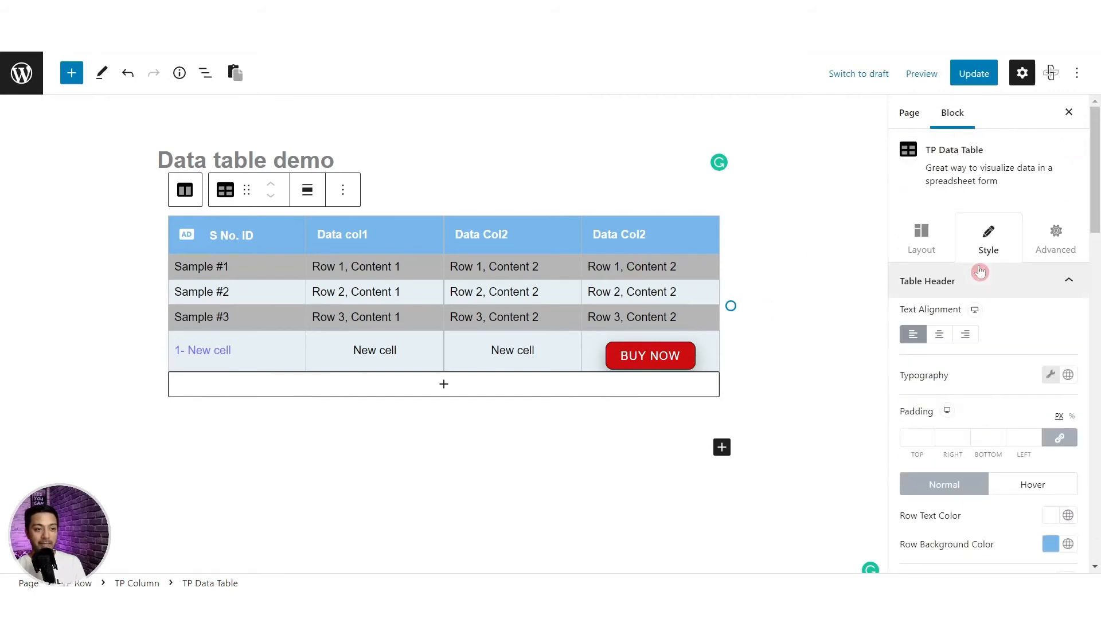
{"action": "left_click", "coordinate": [920, 236]}
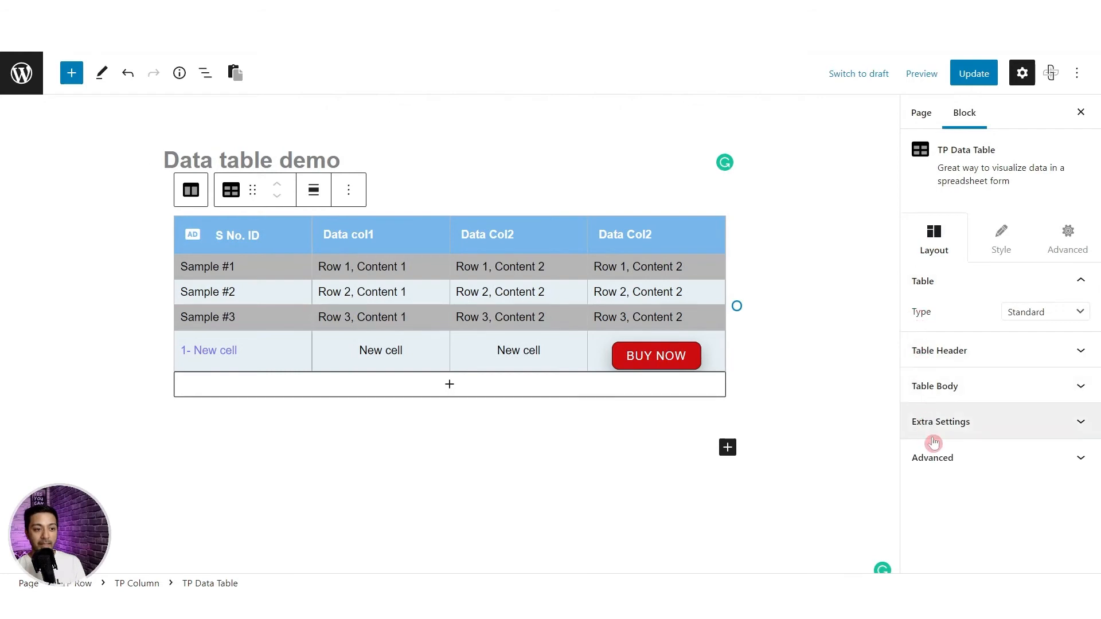
{"action": "left_click", "coordinate": [1069, 423]}
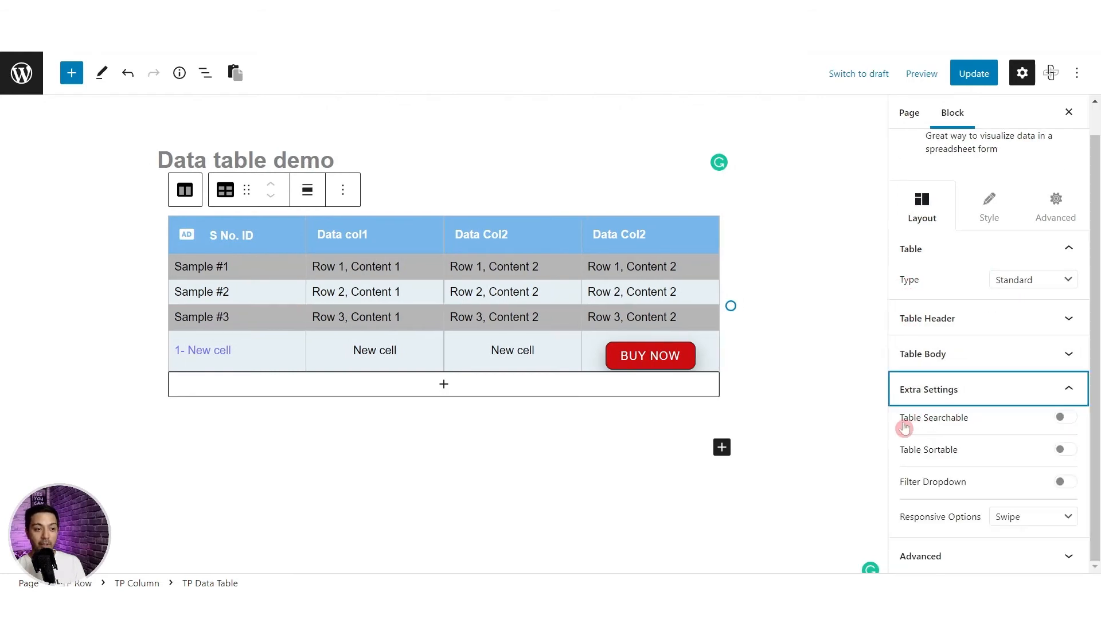
{"action": "left_click", "coordinate": [1066, 418]}
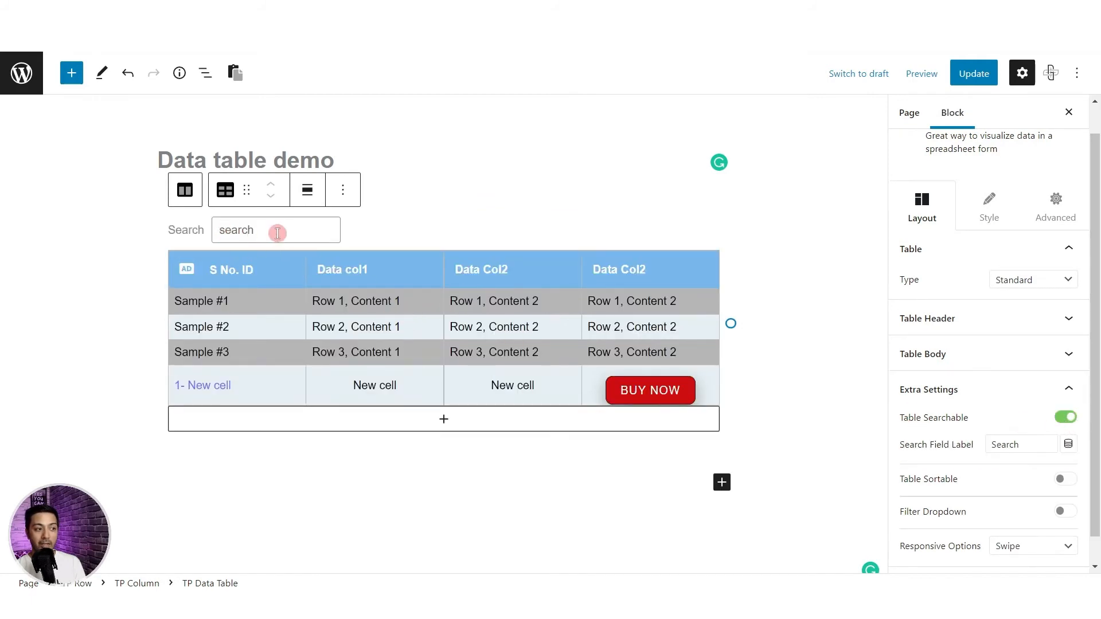
{"action": "double_click", "coordinate": [1006, 443]}
{"action": "type", "text": "F"}
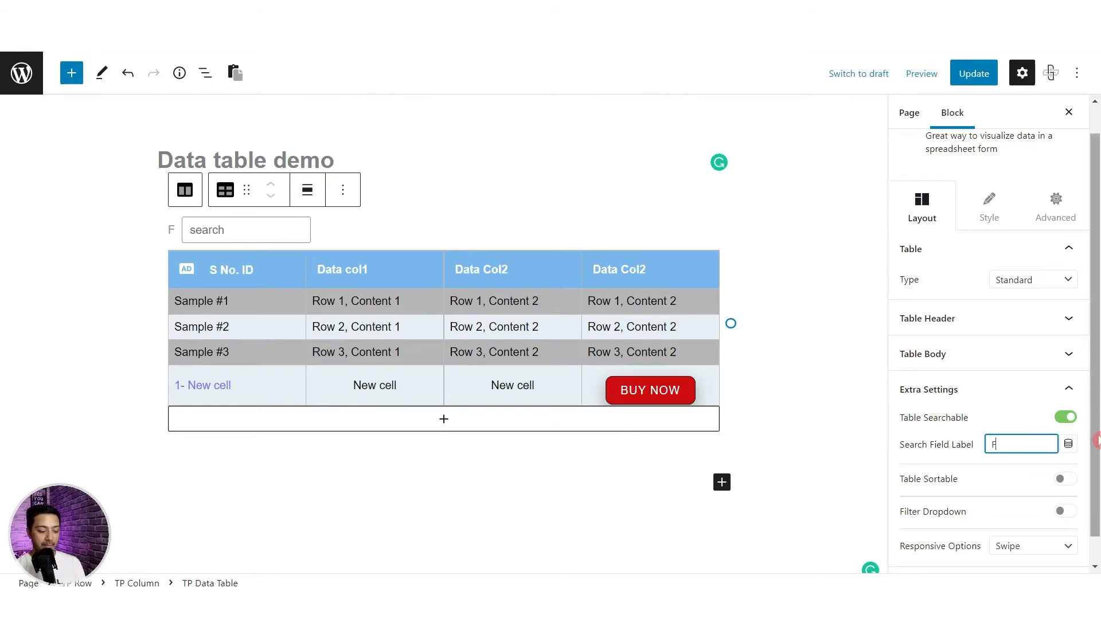
{"action": "type", "text": "ind data"}
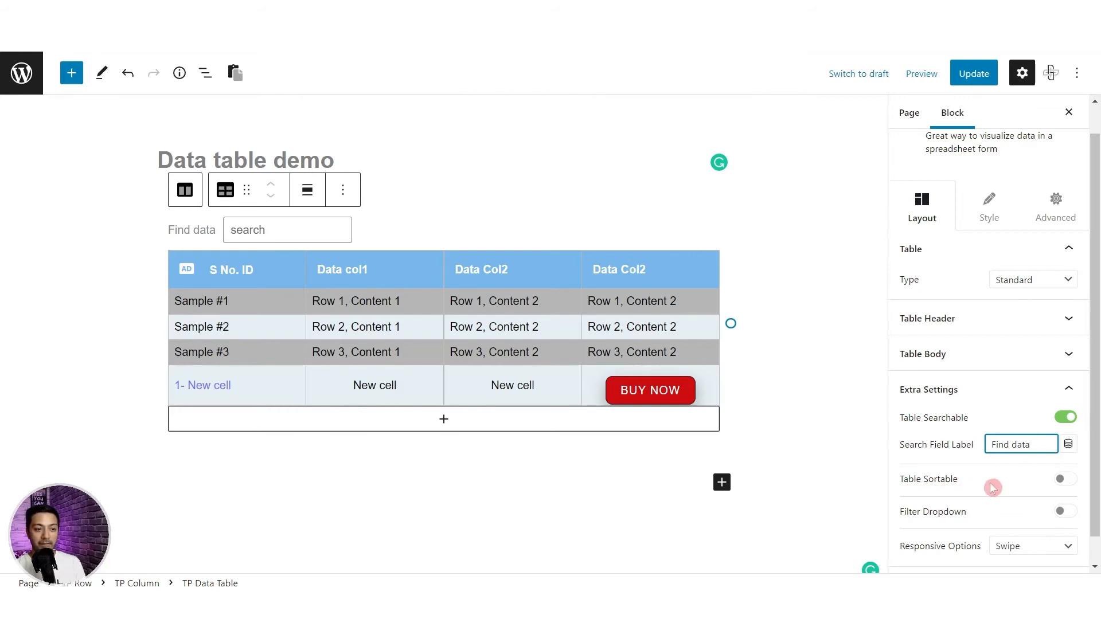
- Enable table sorting and the filter dropdown, and check the entry-count choices above the table
{"action": "left_click", "coordinate": [1070, 483]}
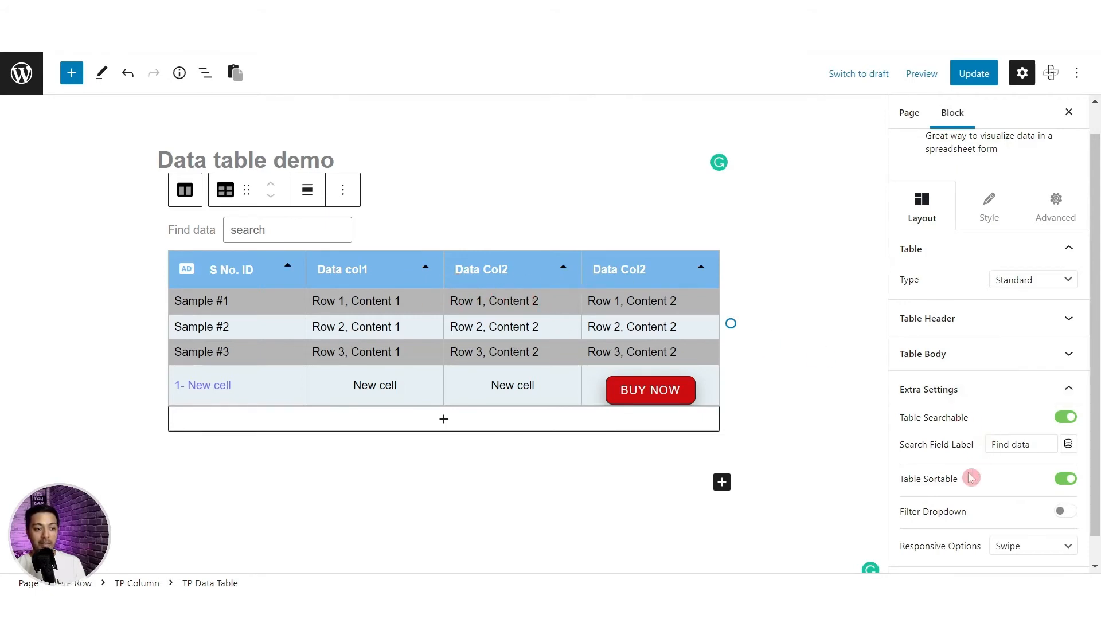
{"action": "left_click", "coordinate": [1066, 512]}
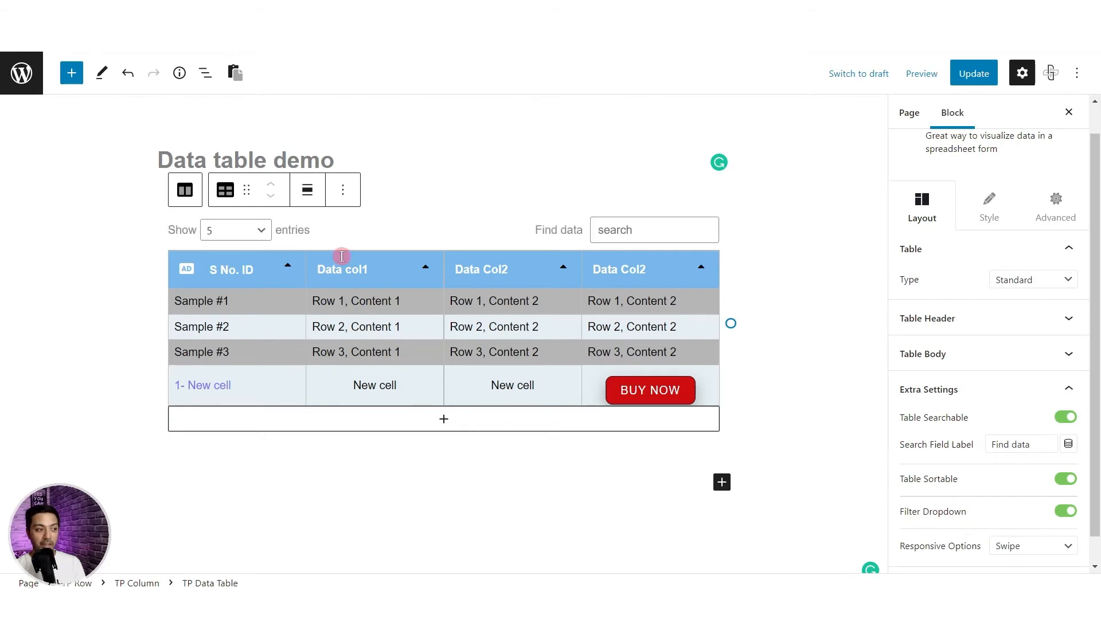
{"action": "left_click", "coordinate": [239, 229]}
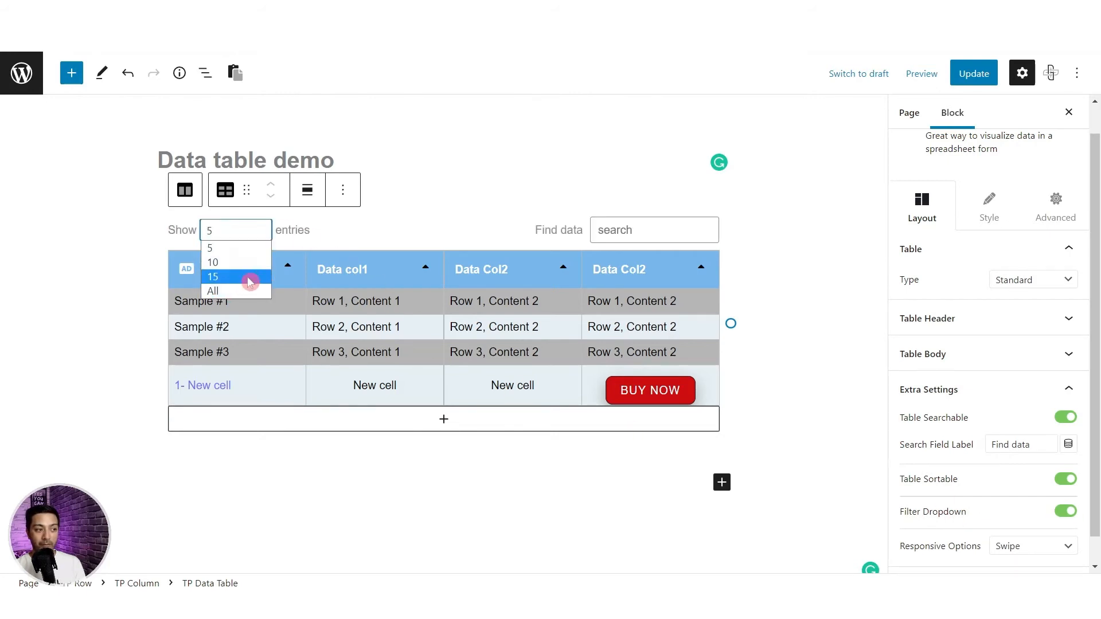
- Try the One by One responsive option for the table and restore it to Swipe
{"action": "scroll", "coordinate": [974, 535], "scroll_direction": "down", "scroll_amount": 1}
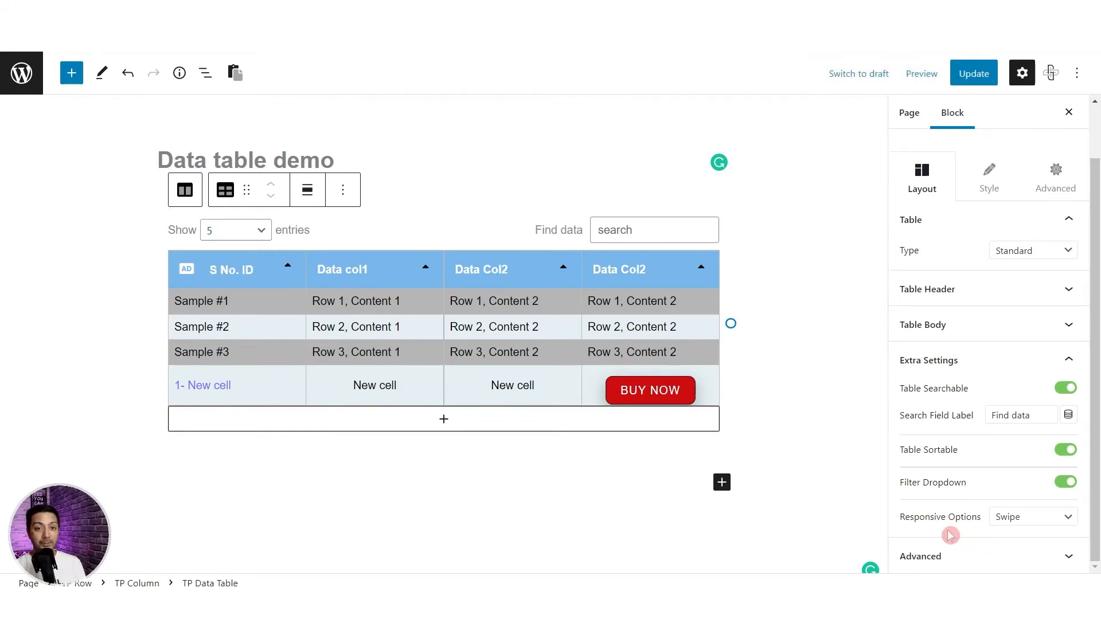
{"action": "left_click", "coordinate": [1045, 516]}
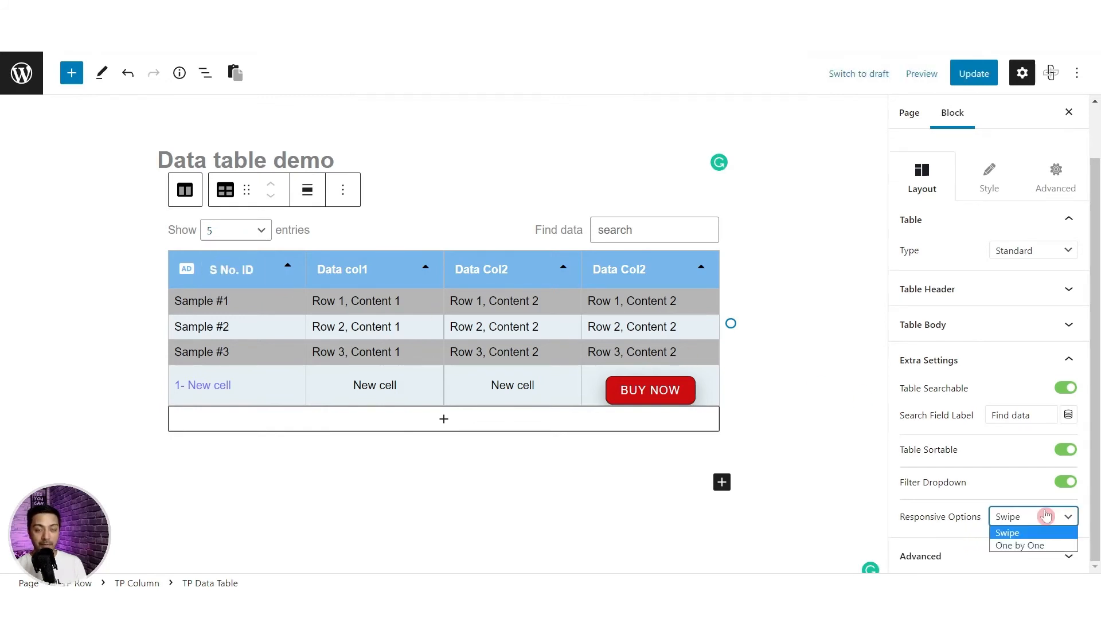
{"action": "left_click", "coordinate": [1010, 547]}
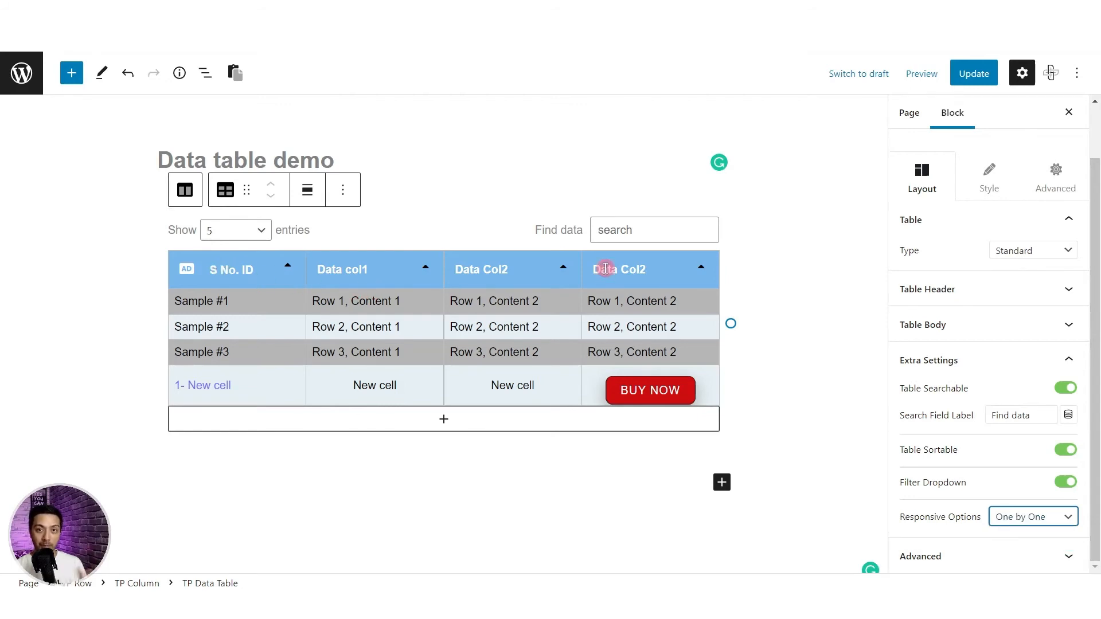
{"action": "left_click", "coordinate": [1013, 519]}
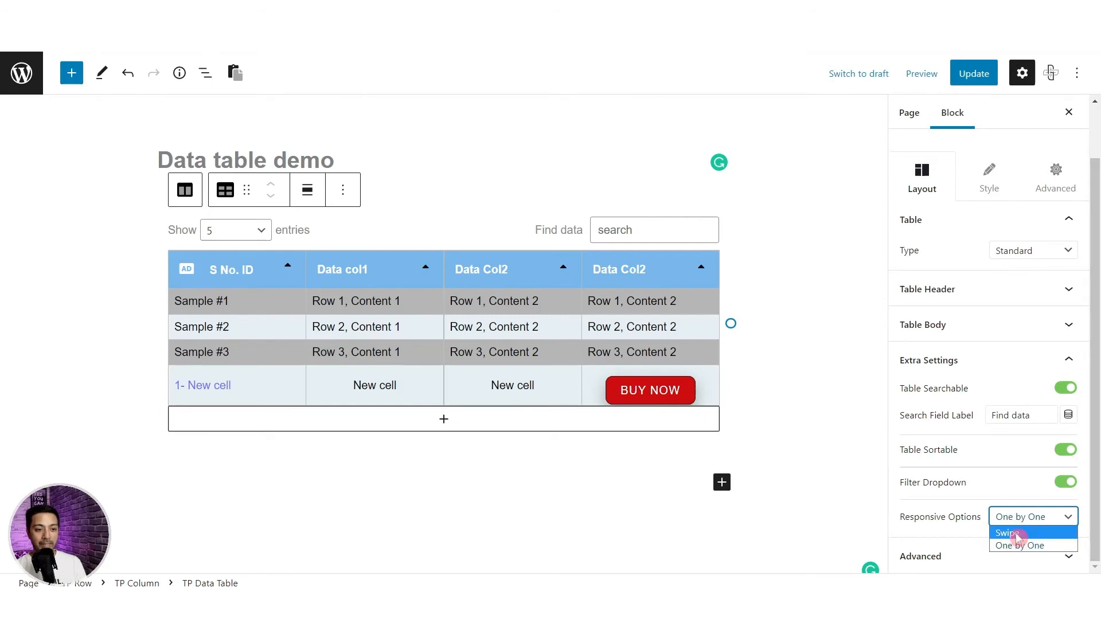
{"action": "left_click", "coordinate": [1016, 534]}
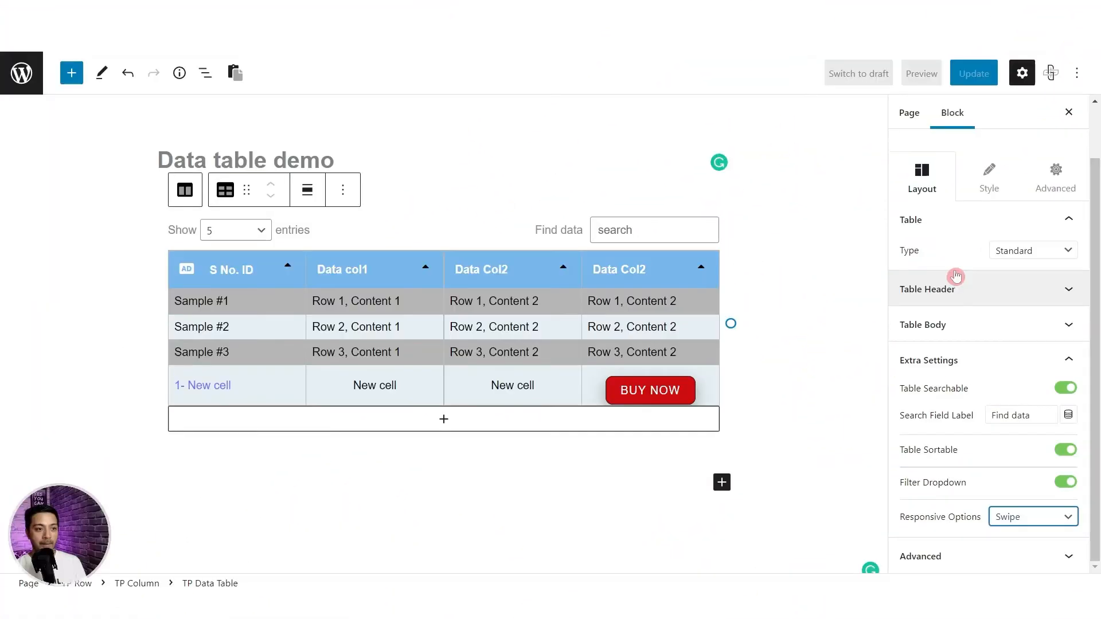
- Review the search bar and show entries style options for colors, typography, padding, border and widths
{"action": "left_click", "coordinate": [978, 172]}
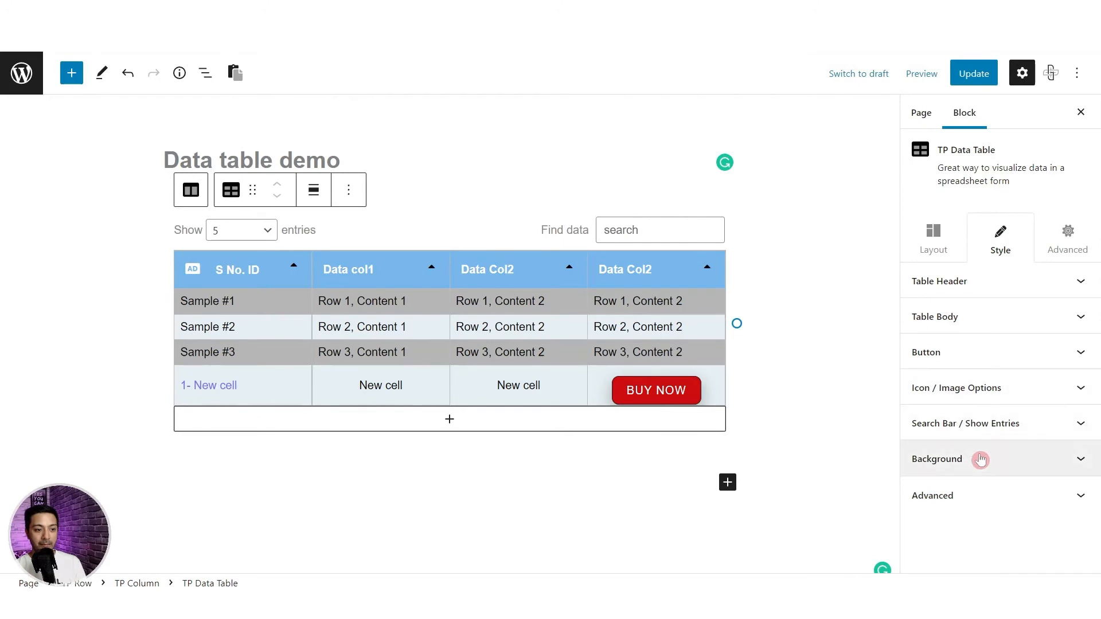
{"action": "left_click", "coordinate": [948, 435]}
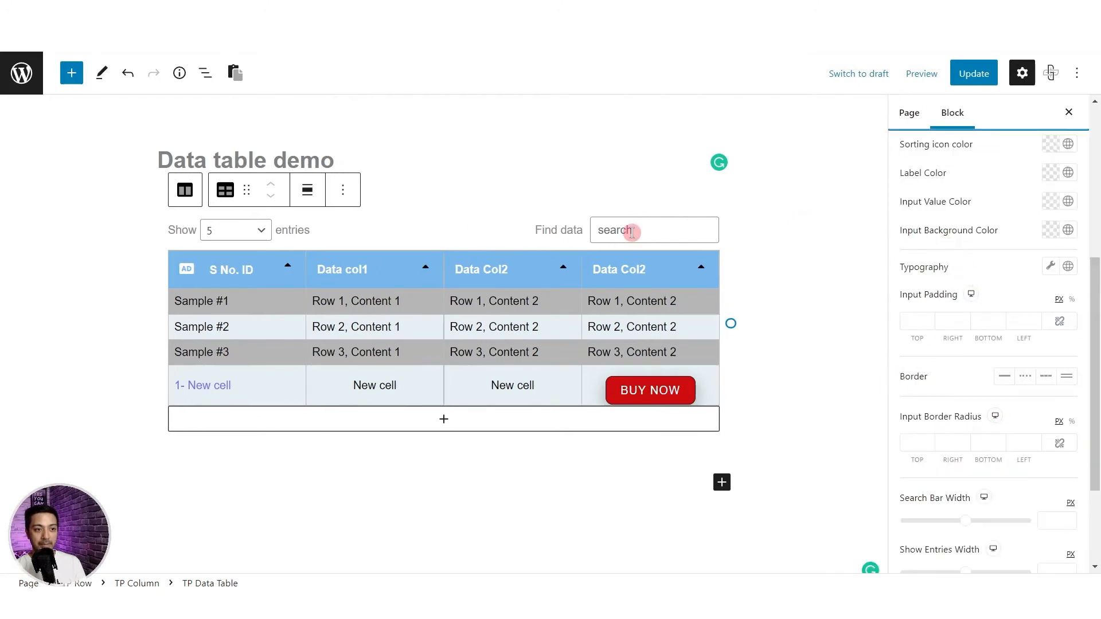
{"action": "scroll", "coordinate": [1013, 297], "scroll_direction": "up", "scroll_amount": 2}
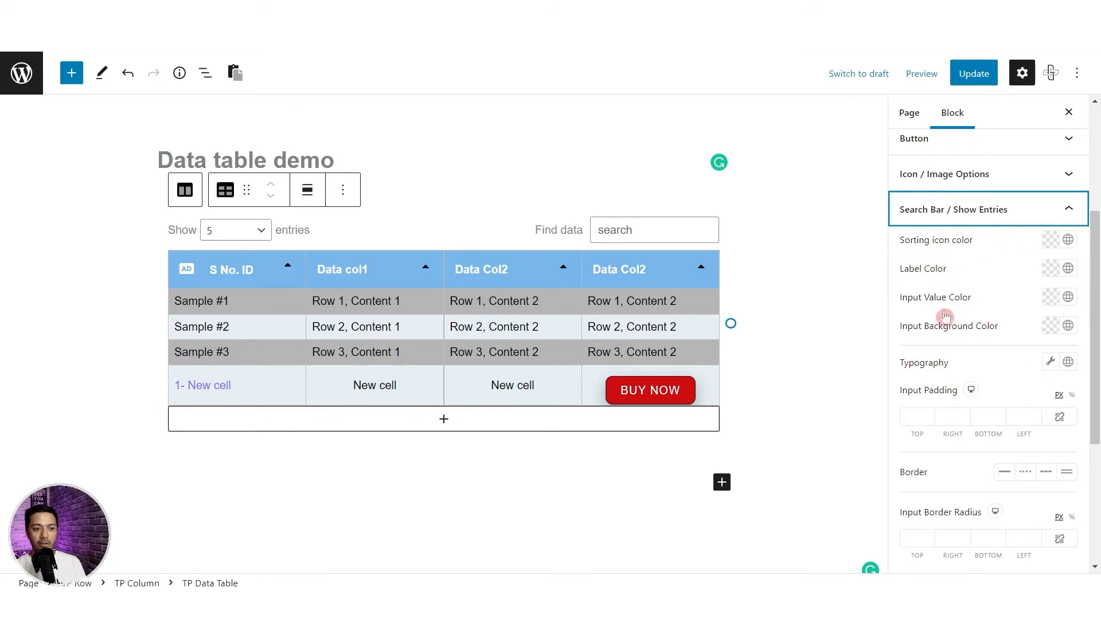
{"action": "scroll", "coordinate": [946, 412], "scroll_direction": "down", "scroll_amount": 5}
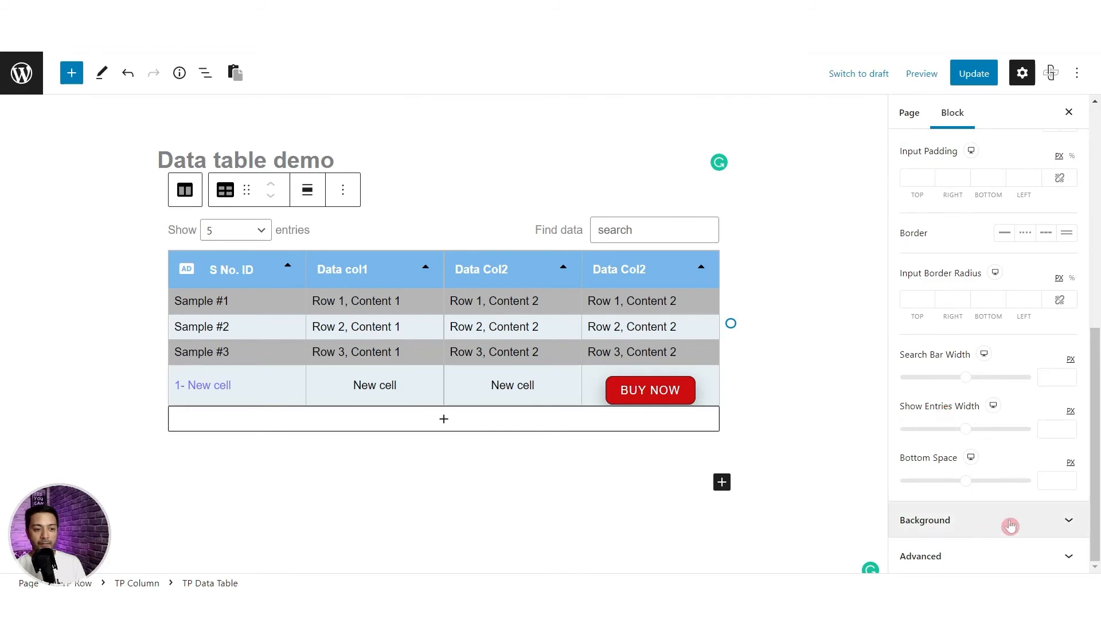
- Set the data table's background padding to 10 px on all four sides
{"action": "left_click", "coordinate": [1057, 523]}
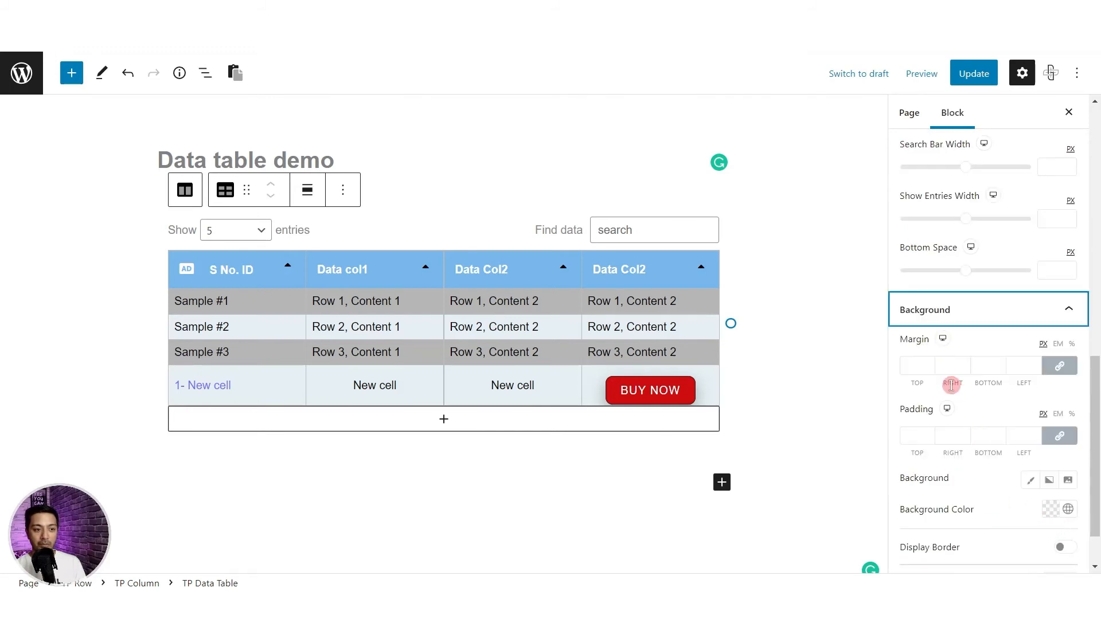
{"action": "left_click", "coordinate": [916, 435]}
{"action": "type", "text": "10"}
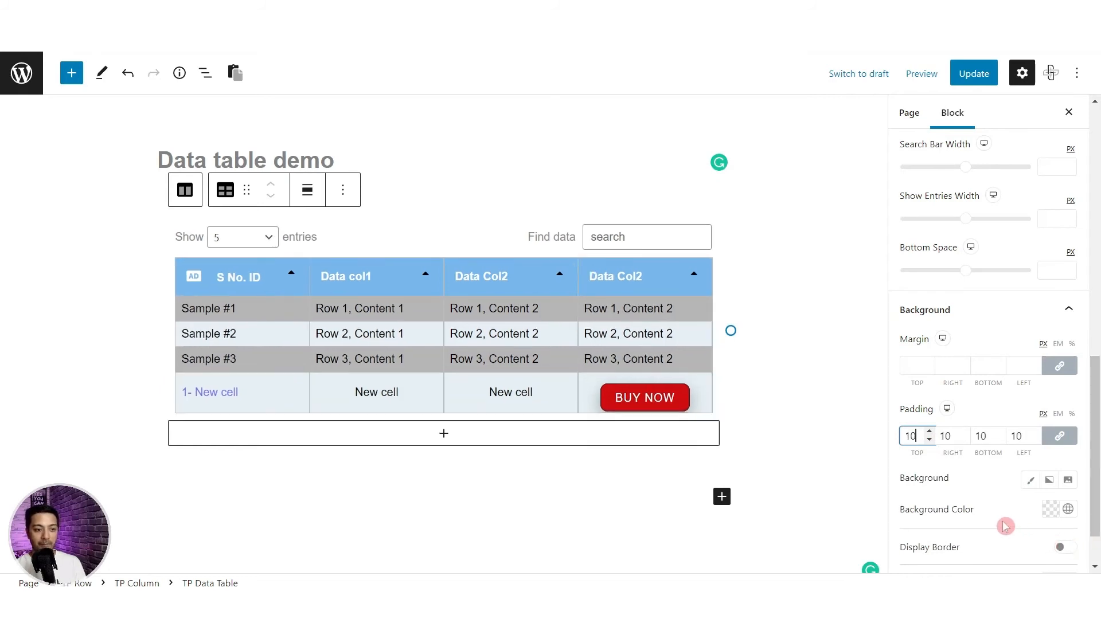
- Try a pale pink background color and a display border on the data table, resetting the color and switching the border off
{"action": "left_click", "coordinate": [1046, 512]}
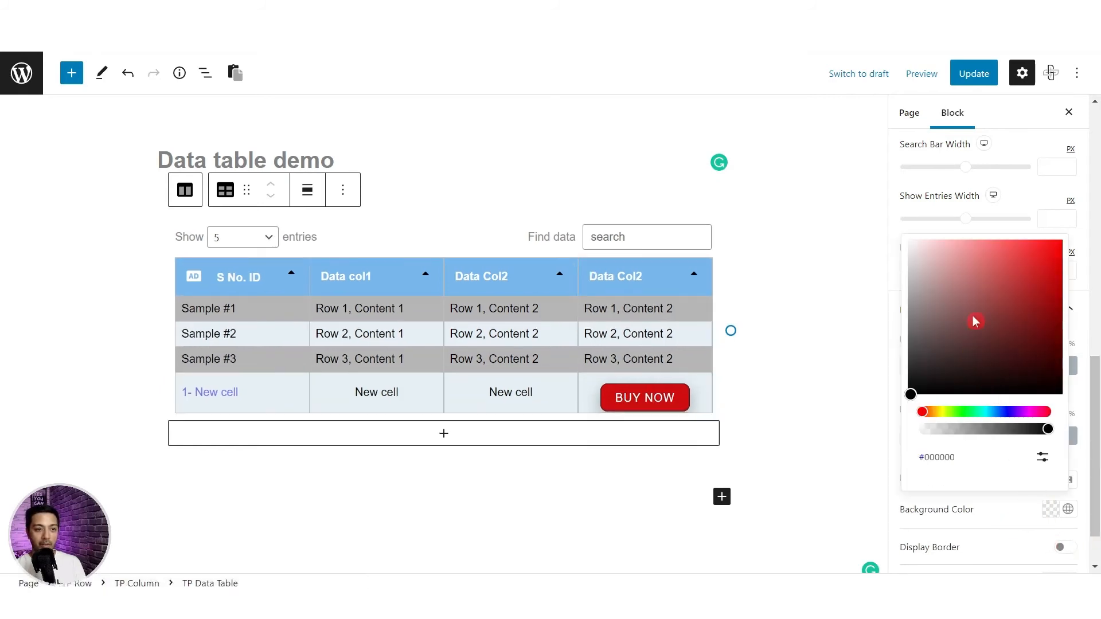
{"action": "left_click", "coordinate": [938, 417]}
{"action": "mouse_move", "coordinate": [940, 255]}
{"action": "left_mouse_down"}
{"action": "mouse_move", "coordinate": [931, 238]}
{"action": "mouse_move", "coordinate": [917, 250]}
{"action": "mouse_move", "coordinate": [969, 250]}
{"action": "mouse_move", "coordinate": [930, 266]}
{"action": "mouse_move", "coordinate": [917, 260]}
{"action": "mouse_move", "coordinate": [922, 249]}
{"action": "left_mouse_up"}
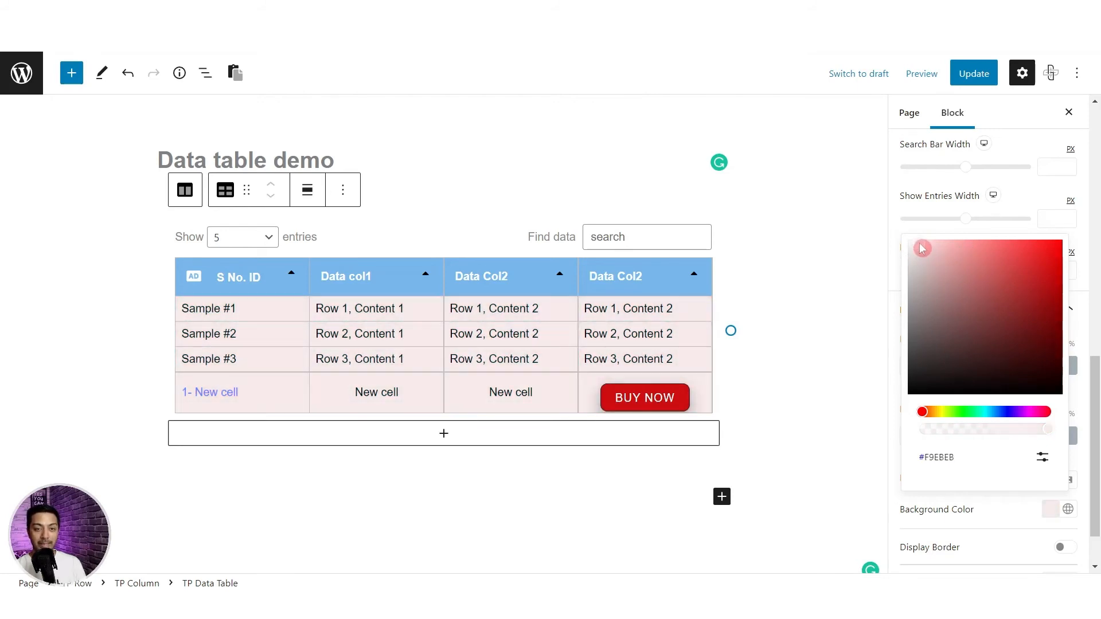
{"action": "left_click", "coordinate": [978, 525]}
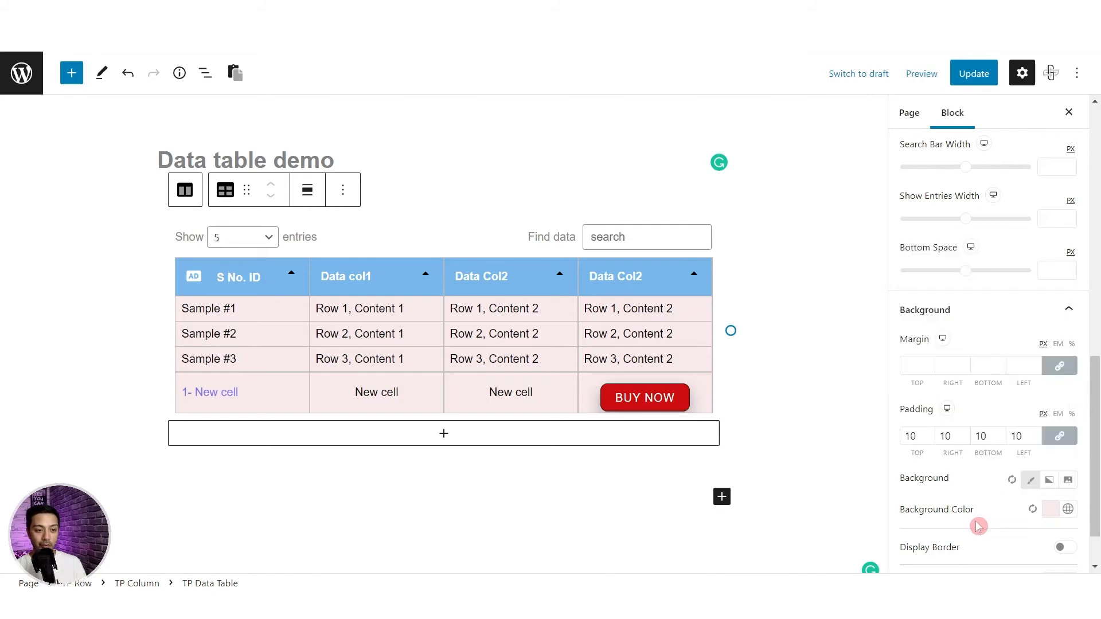
{"action": "left_click", "coordinate": [1032, 509]}
{"action": "left_click", "coordinate": [1067, 484]}
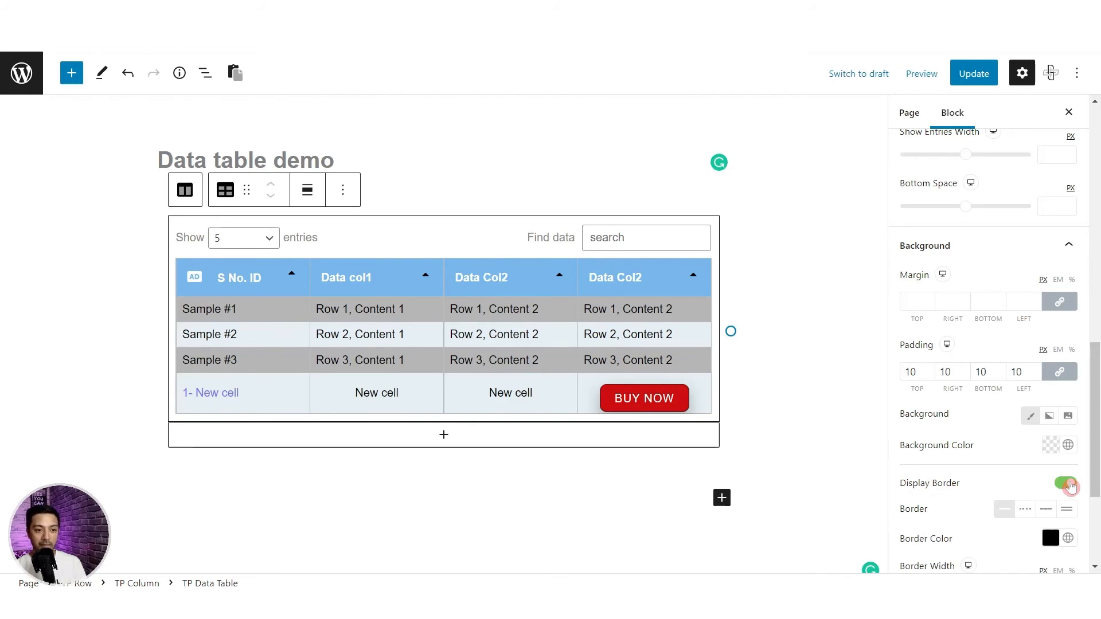
{"action": "left_click", "coordinate": [1068, 484]}
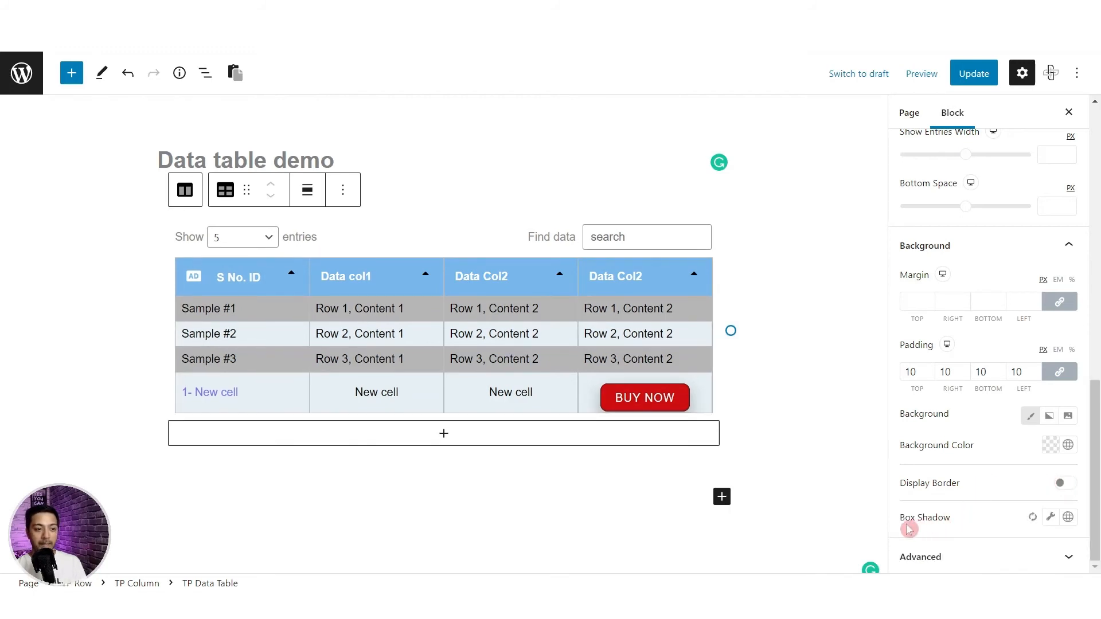
- Give the data table an outset box shadow with X 2, Y 2 and blur 3, and update the page
{"action": "left_click", "coordinate": [1051, 519]}
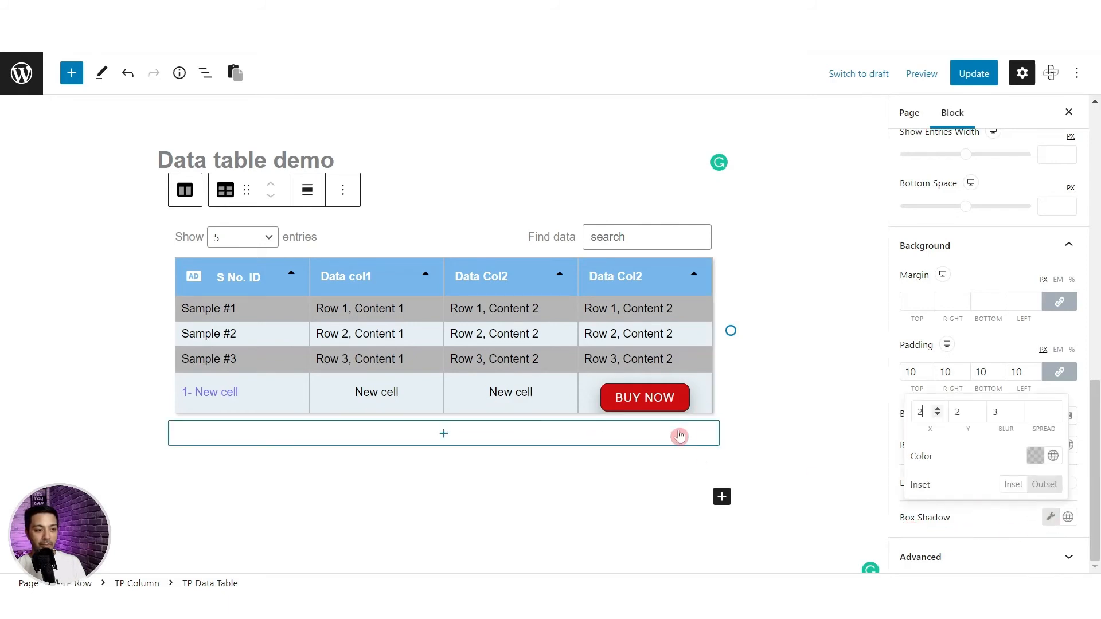
{"action": "left_click", "coordinate": [867, 507]}
{"action": "left_click", "coordinate": [969, 73]}
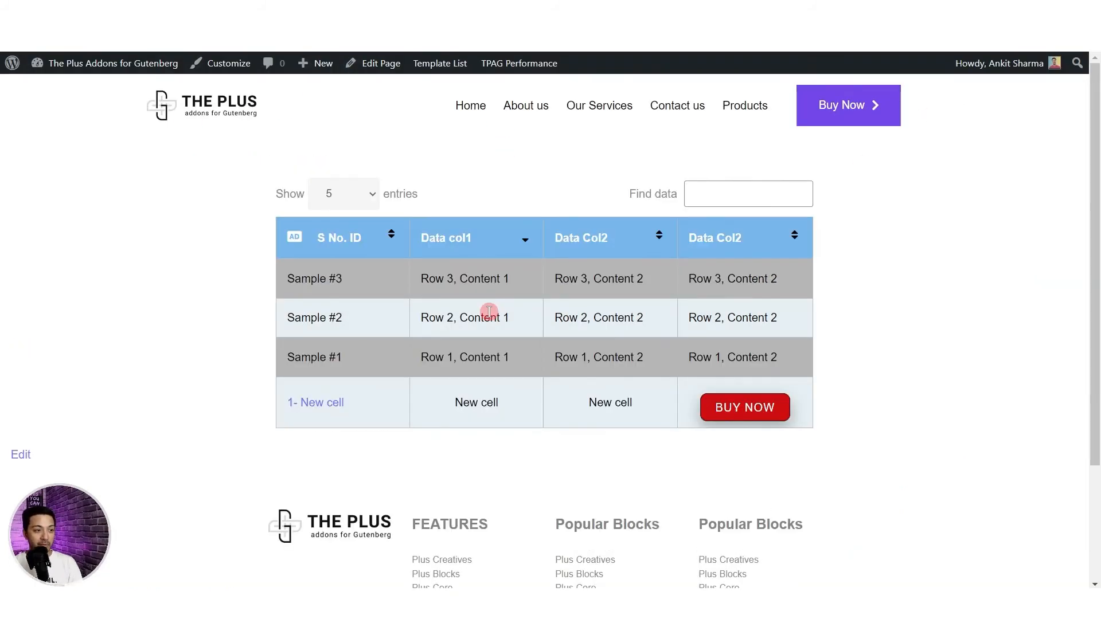
- On the published page, check the show entries choices and search the table for "new", "buy" and "#1", clearing each search
{"action": "left_click", "coordinate": [363, 199]}
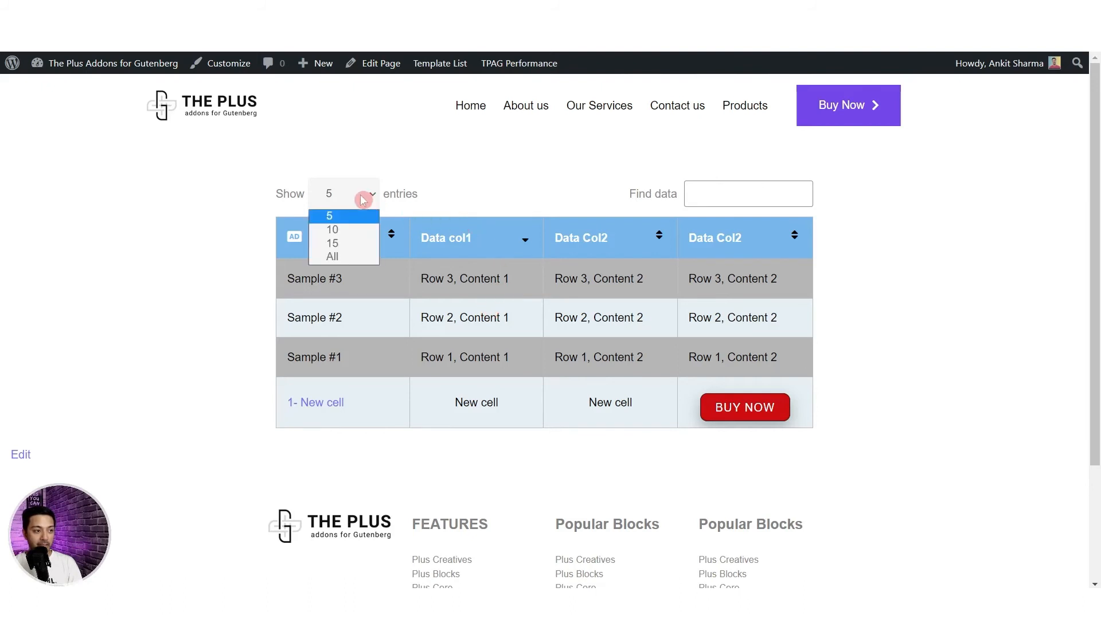
{"action": "left_click", "coordinate": [448, 168]}
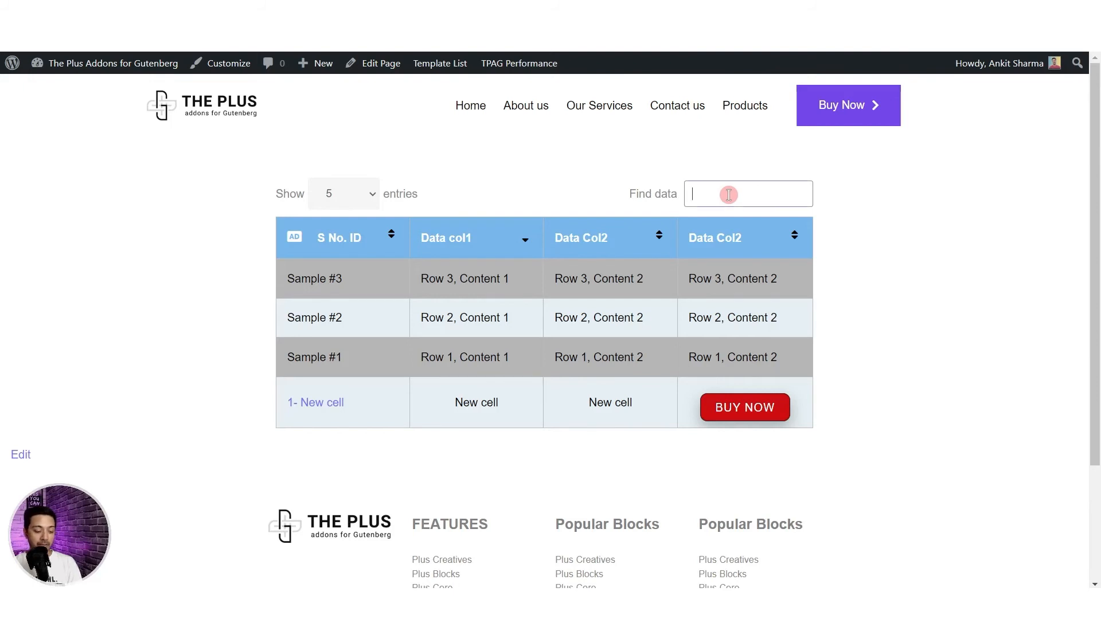
{"action": "type", "text": "new"}
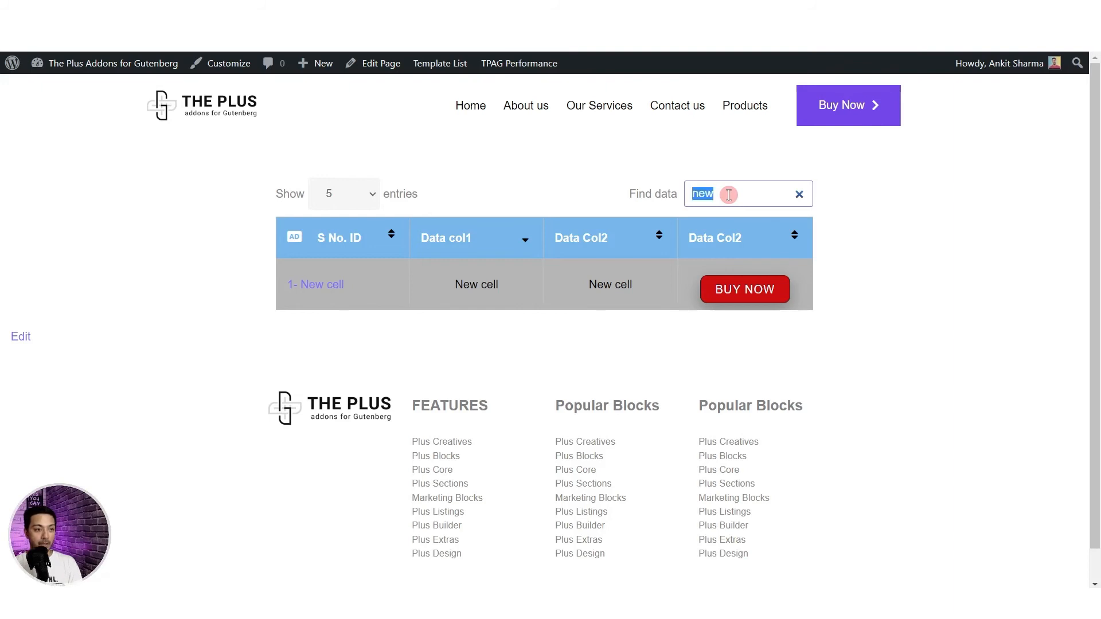
{"action": "key", "text": "BackSpace"}
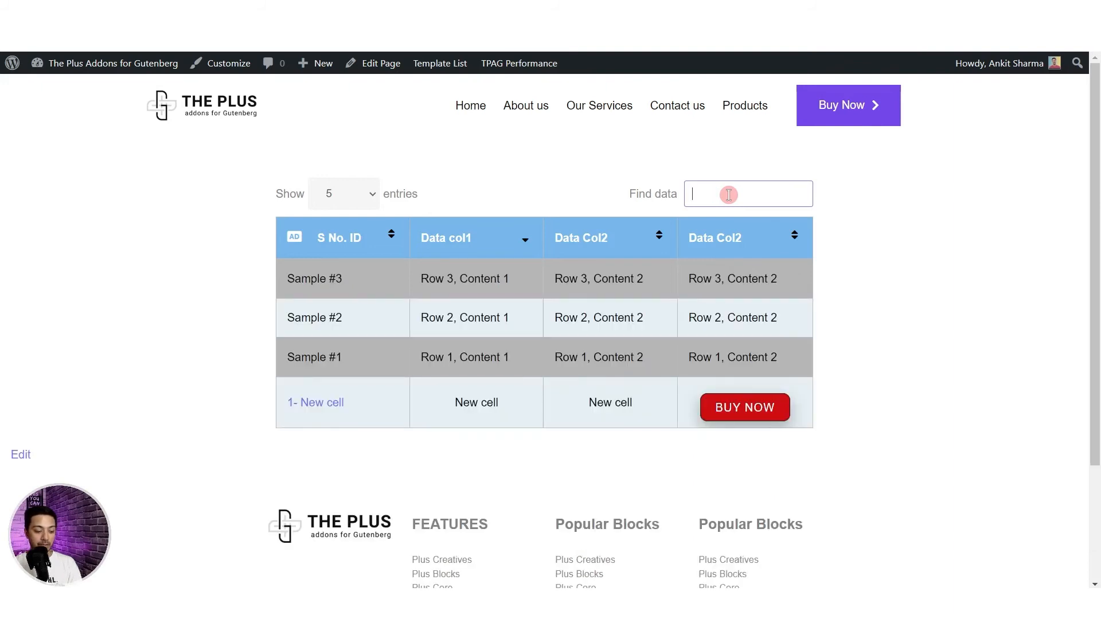
{"action": "type", "text": "buy"}
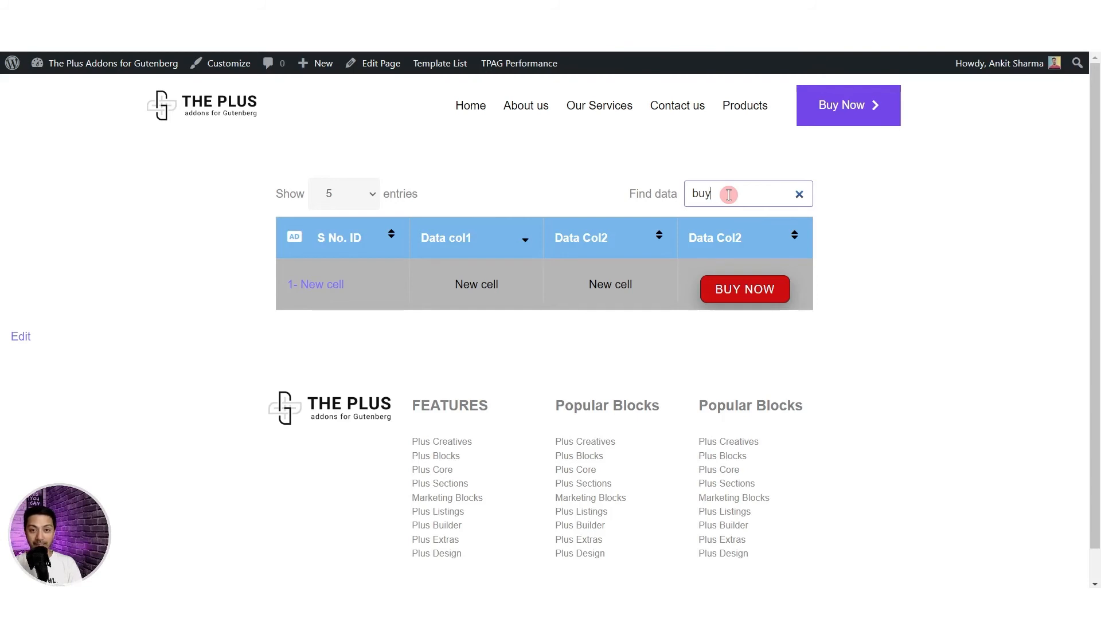
{"action": "double_click", "coordinate": [703, 190]}
{"action": "key", "text": "BackSpace"}
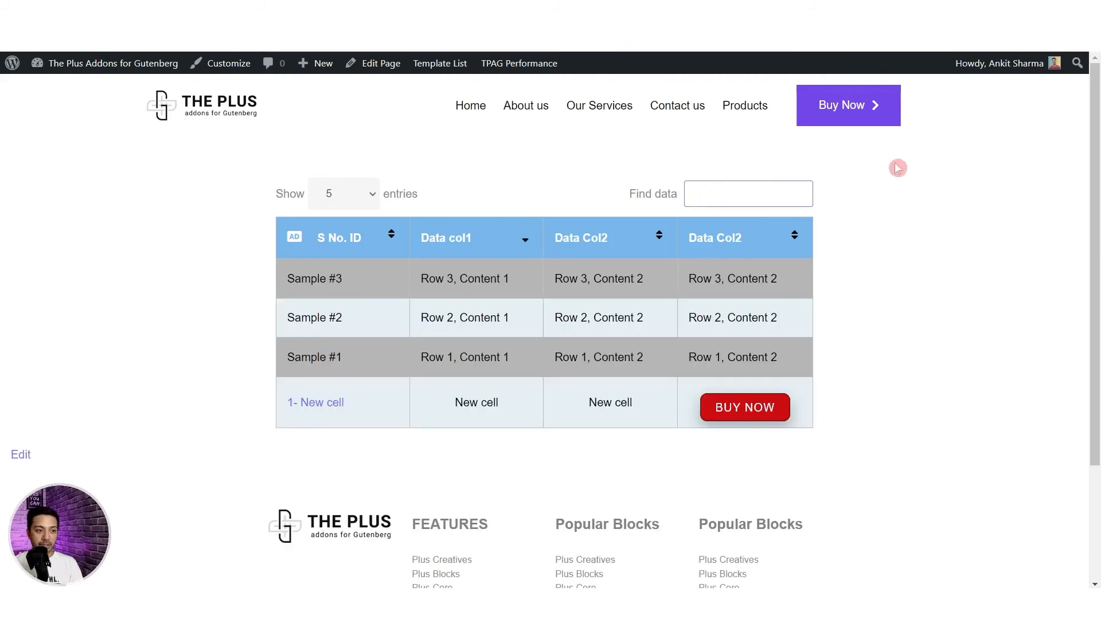
{"action": "type", "text": "#1"}
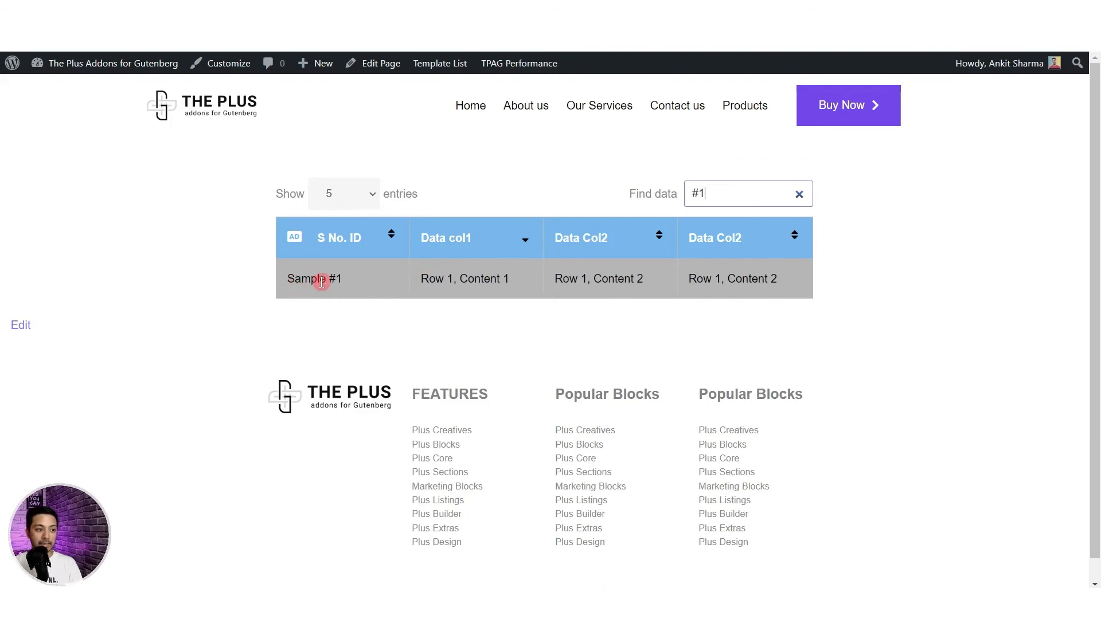
{"action": "key", "text": "BackSpace"}
{"action": "key", "text": "BackSpace"}
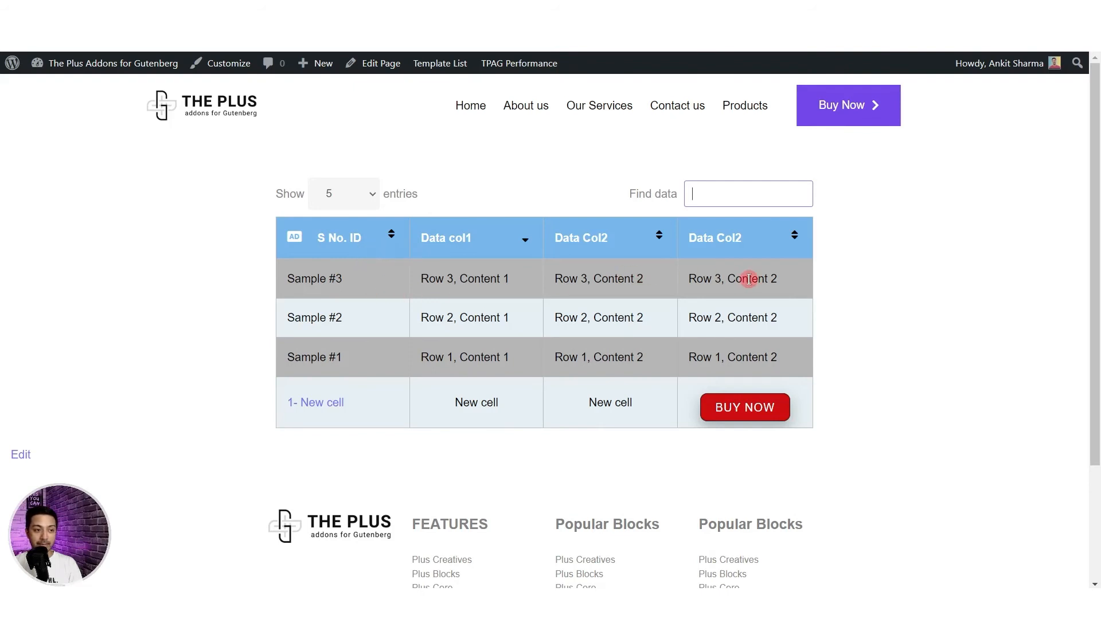
- On the published page, sort the table by S No. ID, and swipe across its columns in the iPhone SE preview
{"action": "left_click", "coordinate": [394, 237]}
{"action": "left_click", "coordinate": [394, 248]}
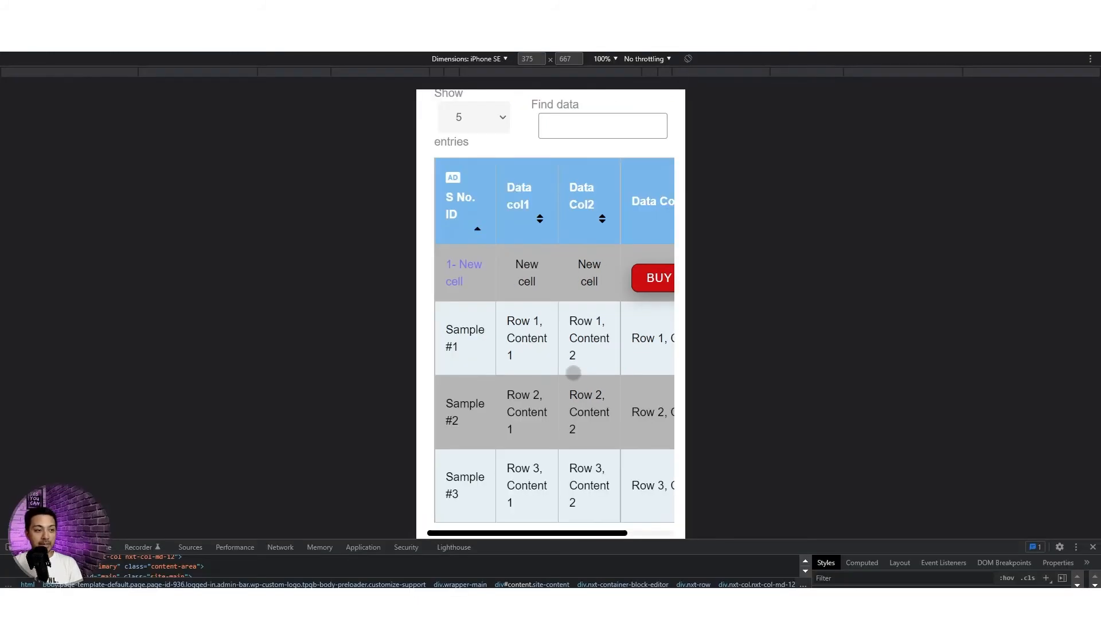
{"action": "scroll", "coordinate": [546, 313], "scroll_direction": "up", "scroll_amount": 3}
{"action": "scroll", "coordinate": [546, 312], "scroll_direction": "down", "scroll_amount": 3}
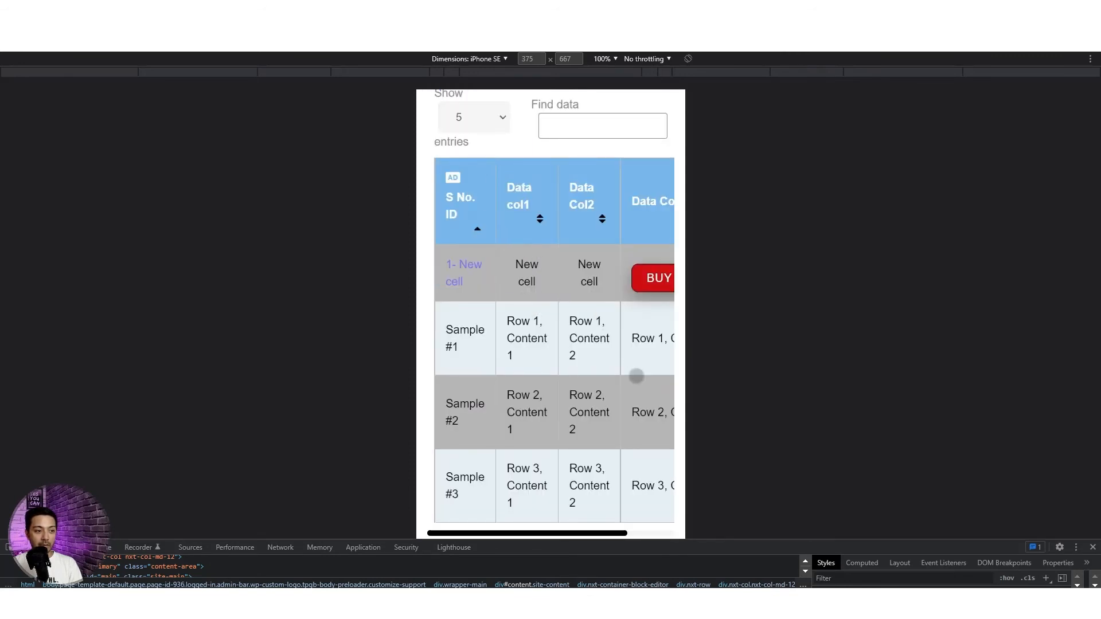
{"action": "left_click_drag", "start_coordinate": [636, 376], "coordinate": [556, 382]}
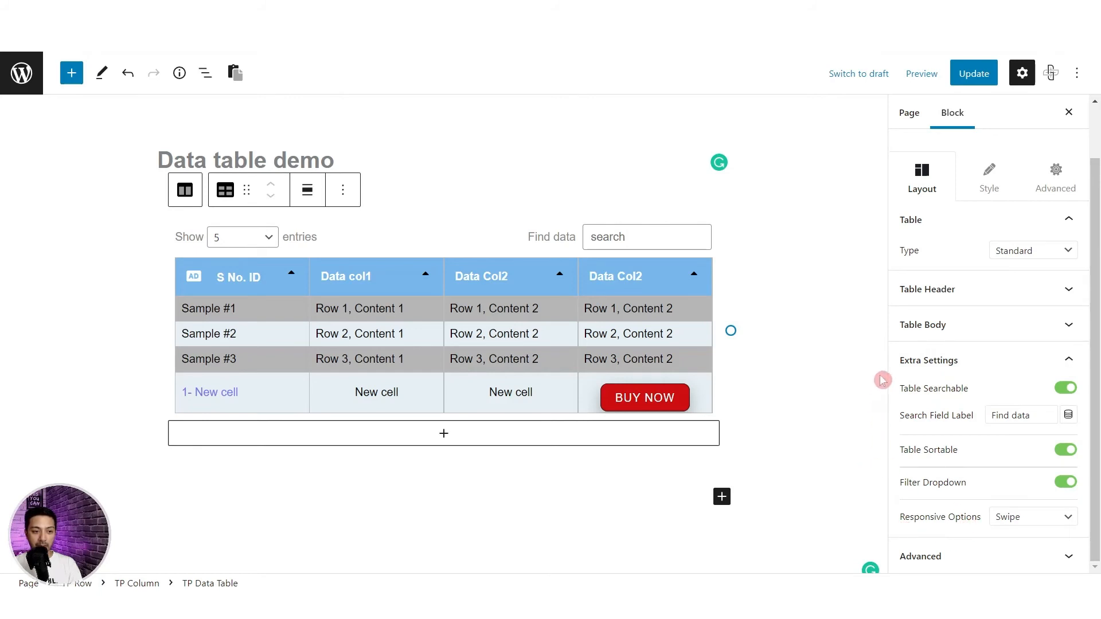
- Set the data table's Responsive Options to One by One, update the page, and check the reloaded mobile preview
{"action": "left_click", "coordinate": [1044, 519]}
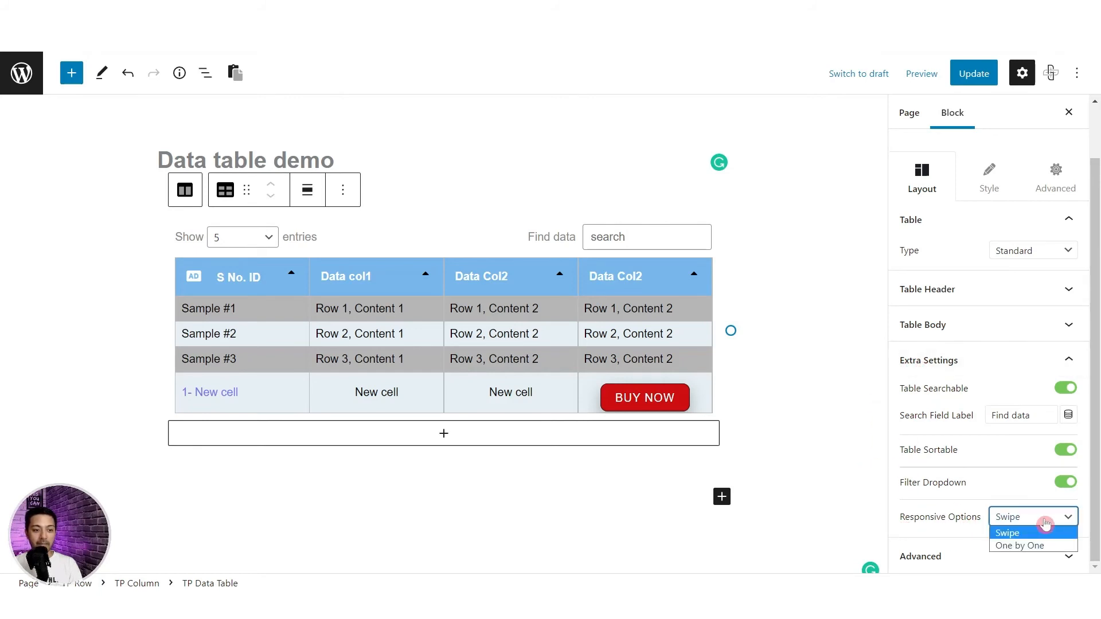
{"action": "left_click", "coordinate": [1013, 547]}
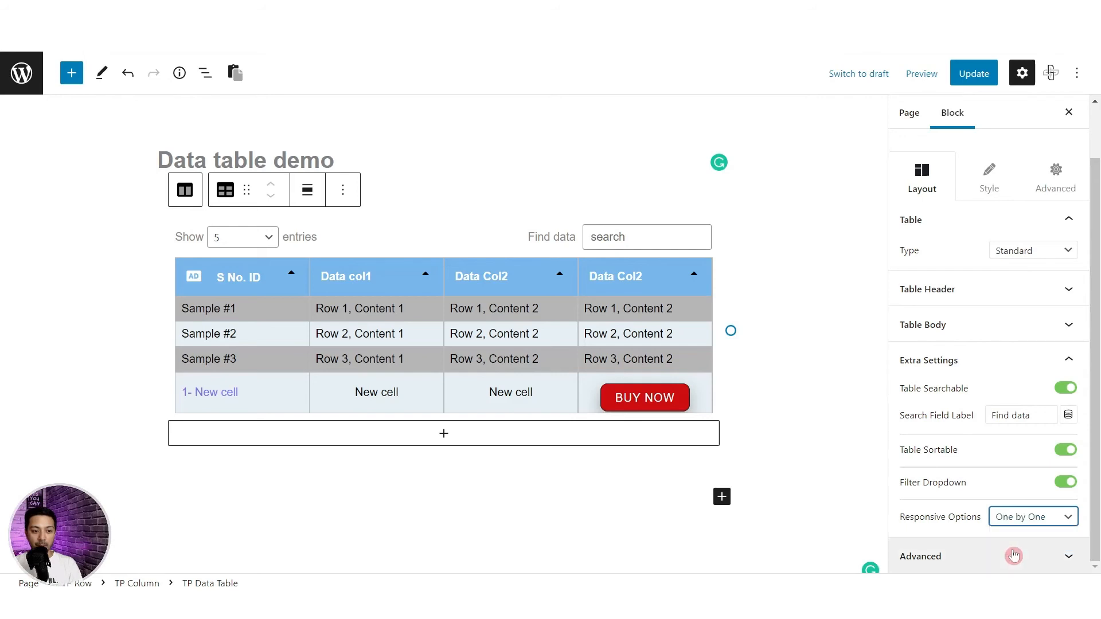
{"action": "left_click", "coordinate": [986, 80]}
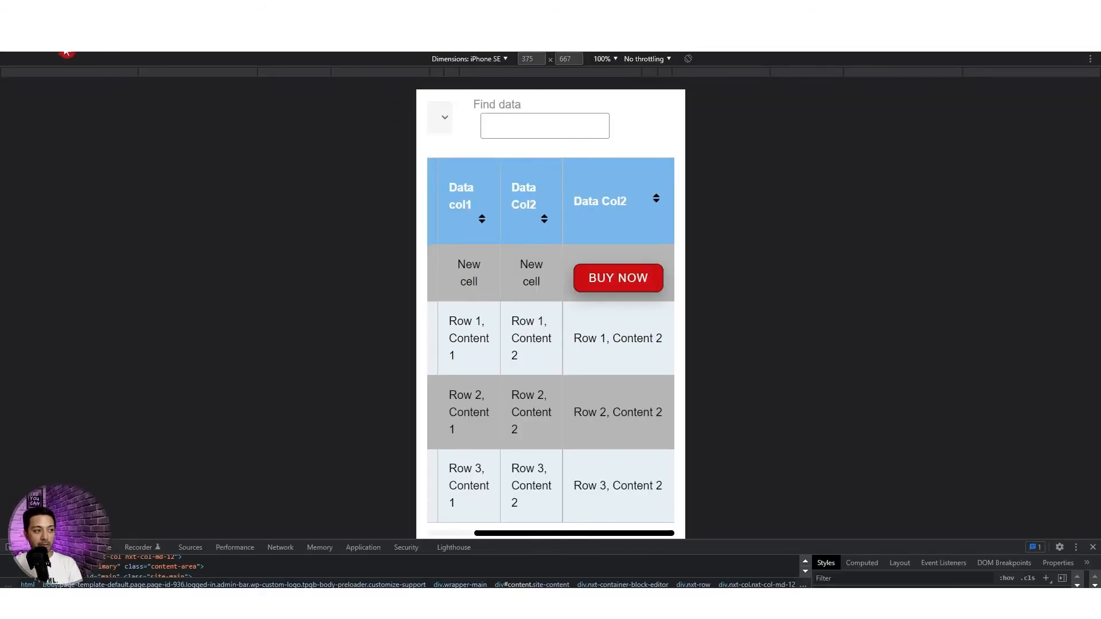
{"action": "key", "text": "ctrl+r"}
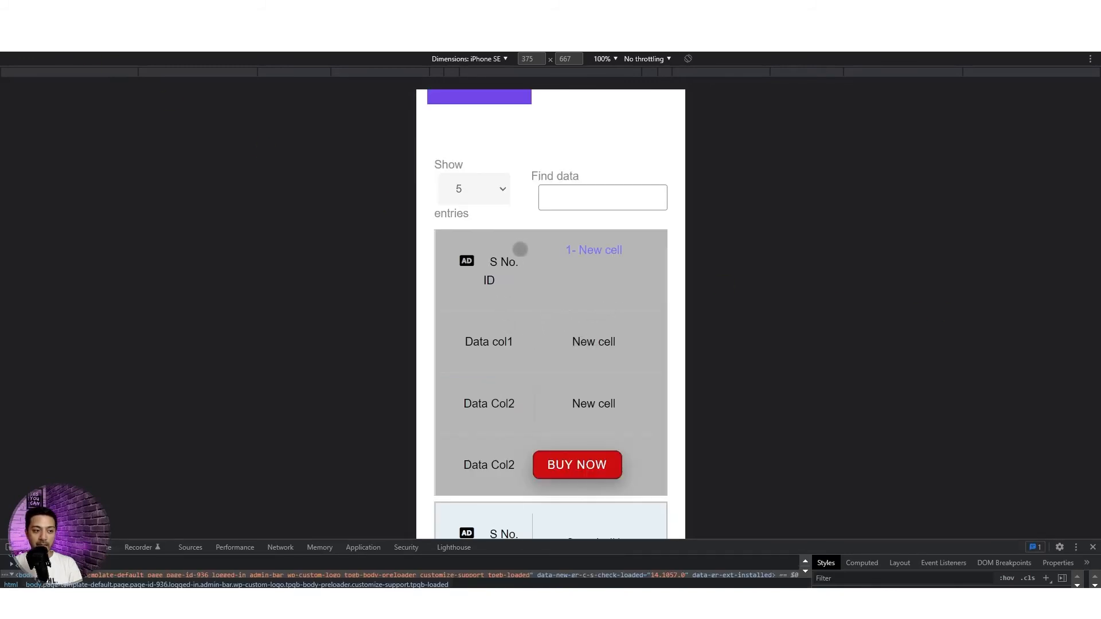
{"action": "scroll", "coordinate": [602, 424], "scroll_direction": "down", "scroll_amount": 7}
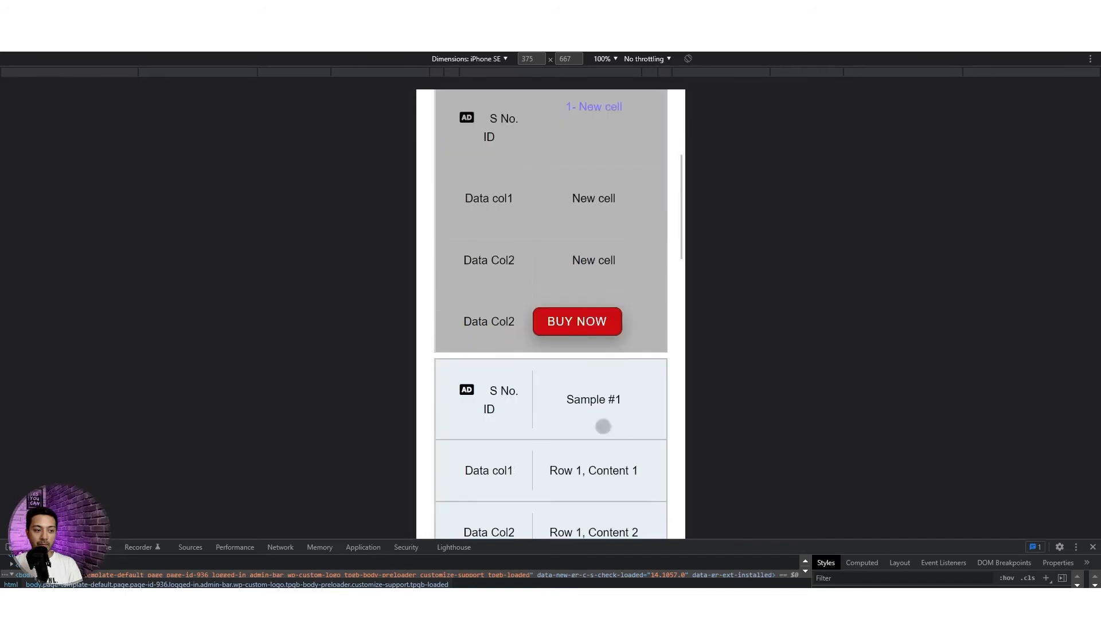
{"action": "scroll", "coordinate": [602, 424], "scroll_direction": "down", "scroll_amount": 6}
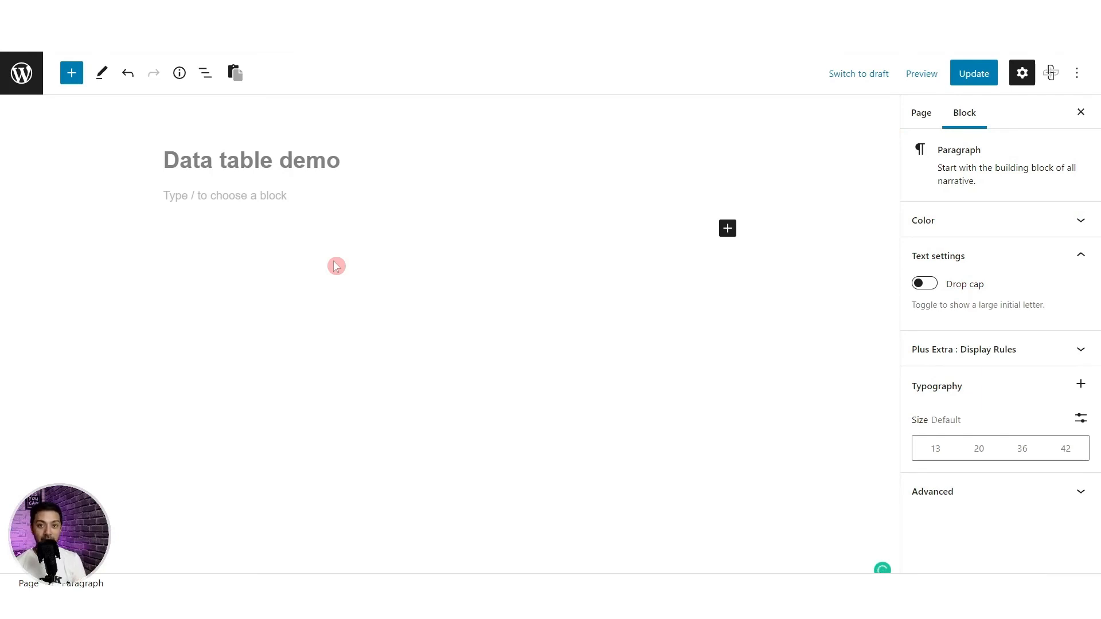
- Insert a single-column TP Row below the page title and add a TP Data Table inside it
{"action": "left_click", "coordinate": [263, 199]}
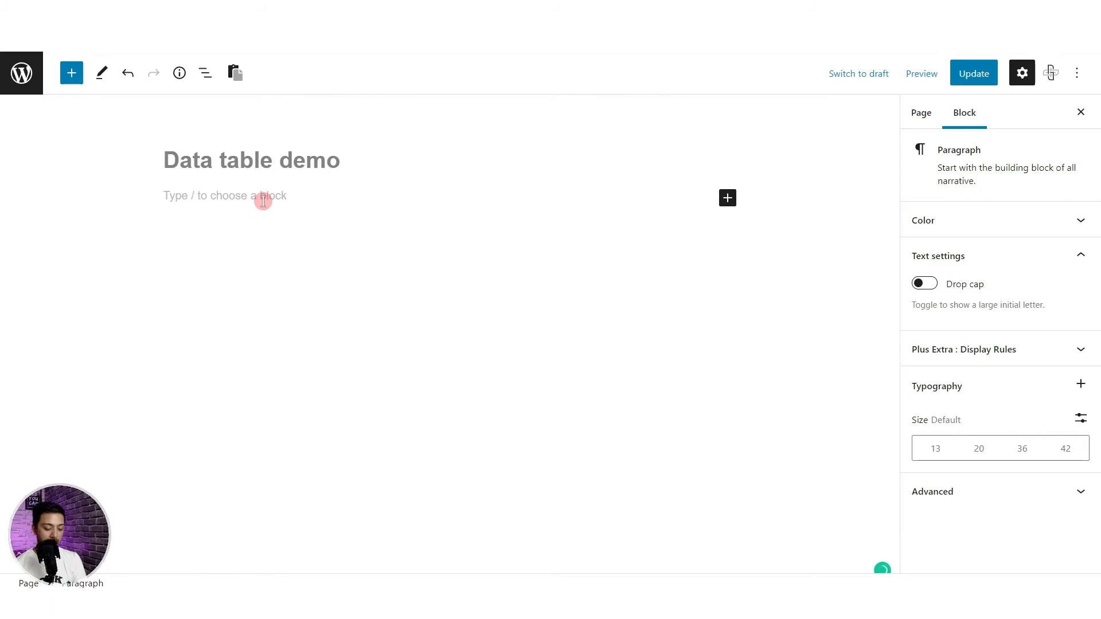
{"action": "type", "text": "/tp row"}
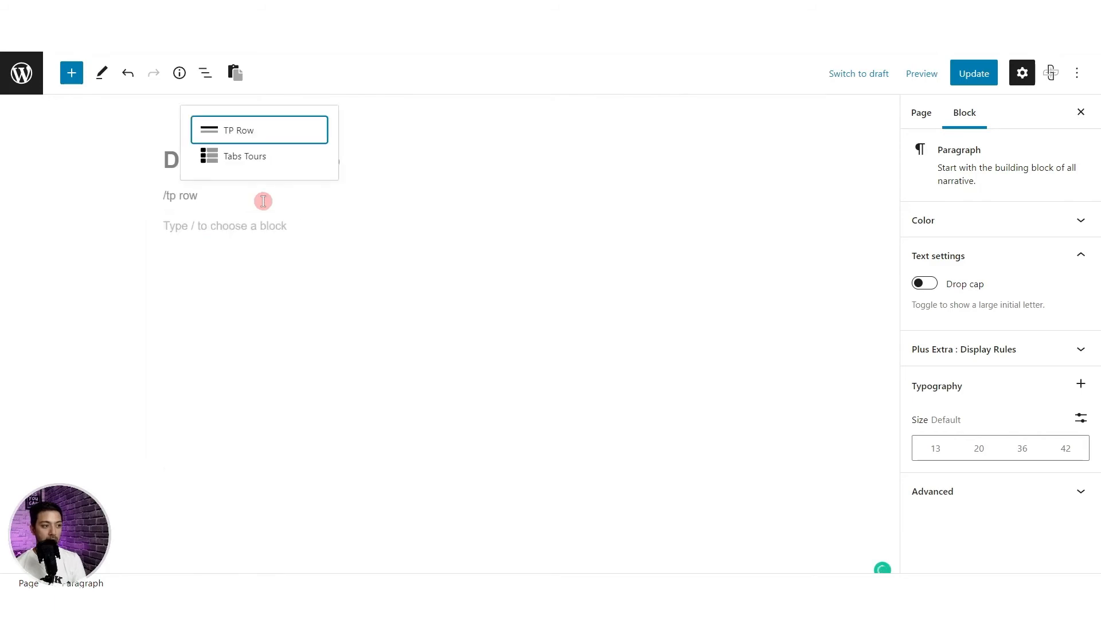
{"action": "left_click", "coordinate": [263, 130]}
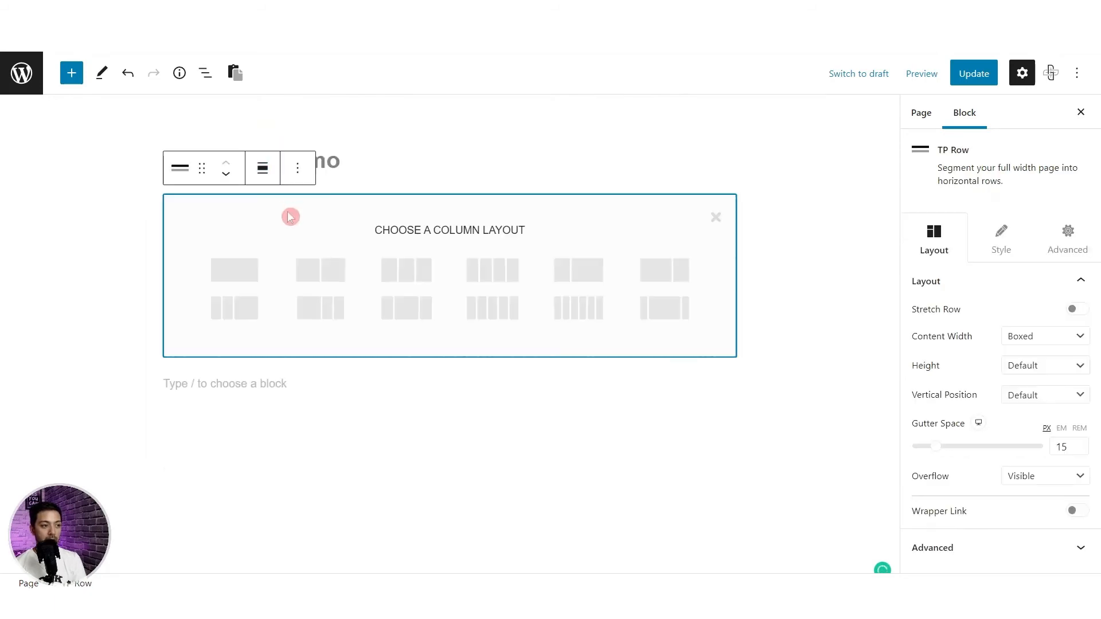
{"action": "left_click", "coordinate": [242, 278]}
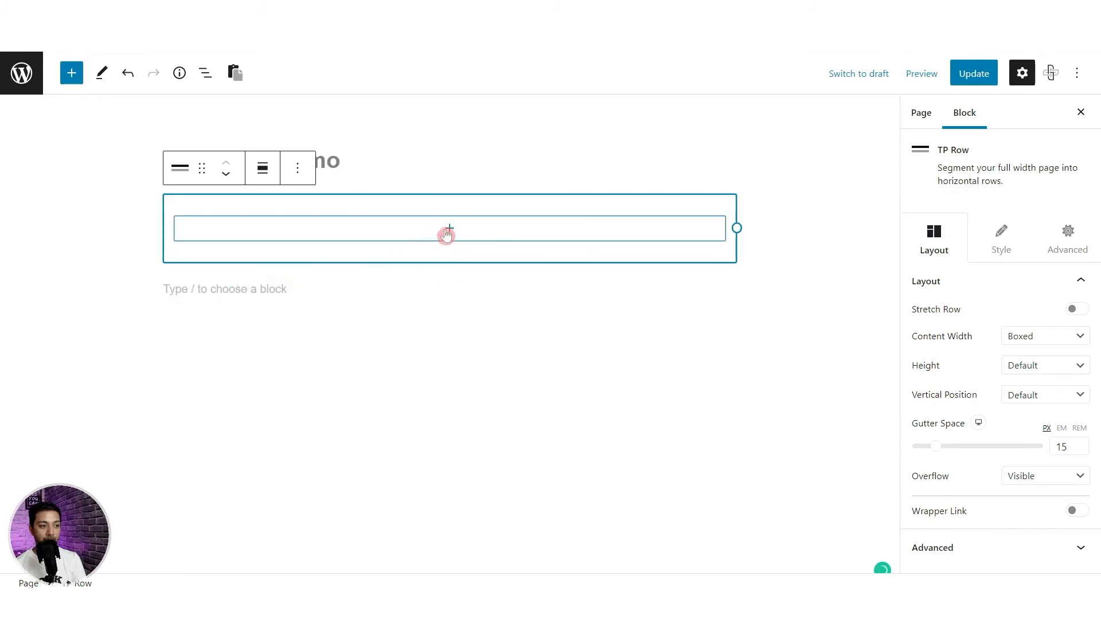
{"action": "left_click", "coordinate": [449, 229]}
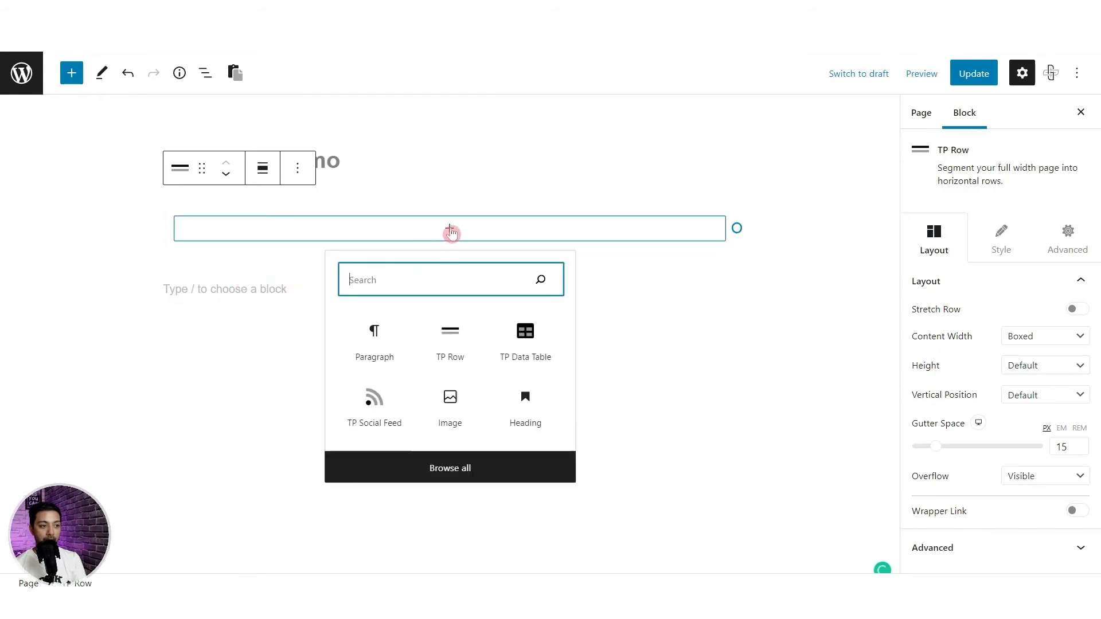
{"action": "left_click", "coordinate": [528, 356]}
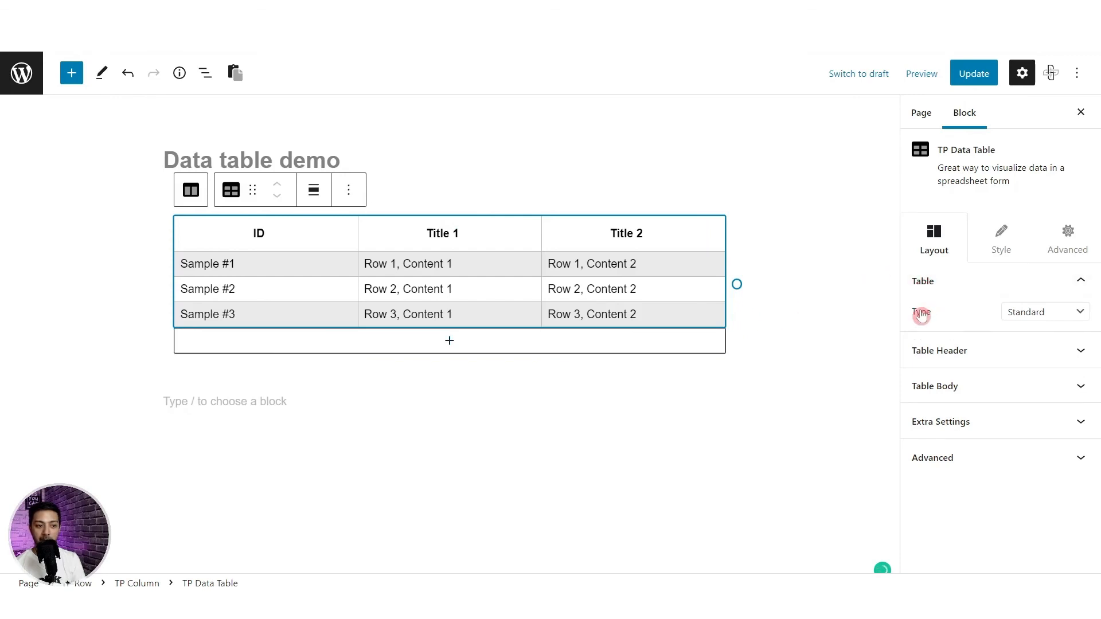
- Set the new data table's type to CSV File and select the sample address in CSV File URL
{"action": "left_click", "coordinate": [1076, 314]}
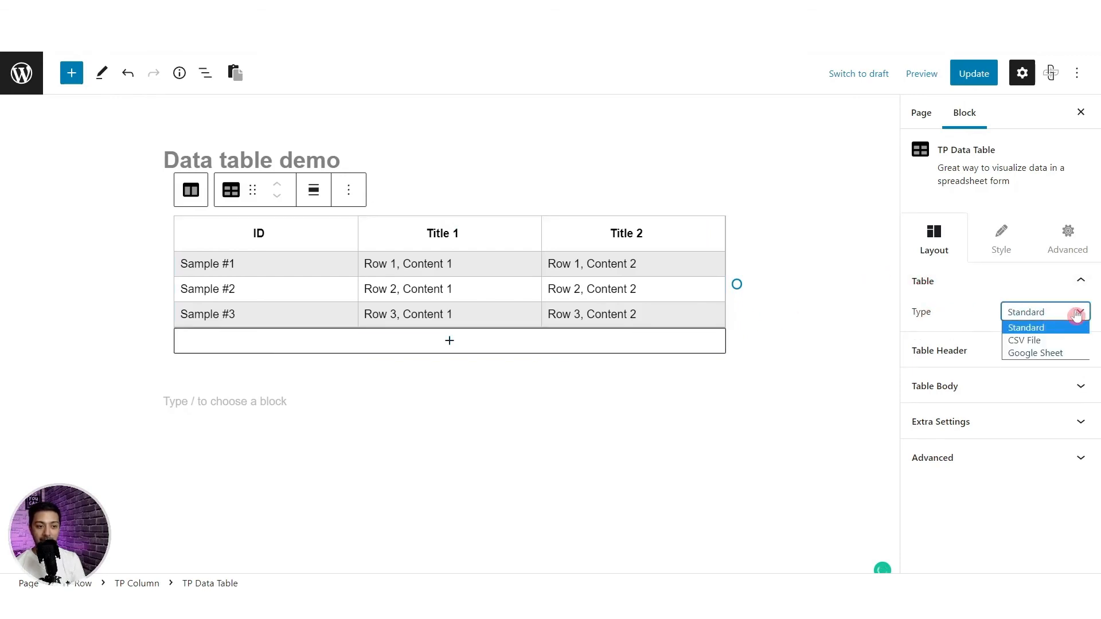
{"action": "left_click", "coordinate": [1055, 341]}
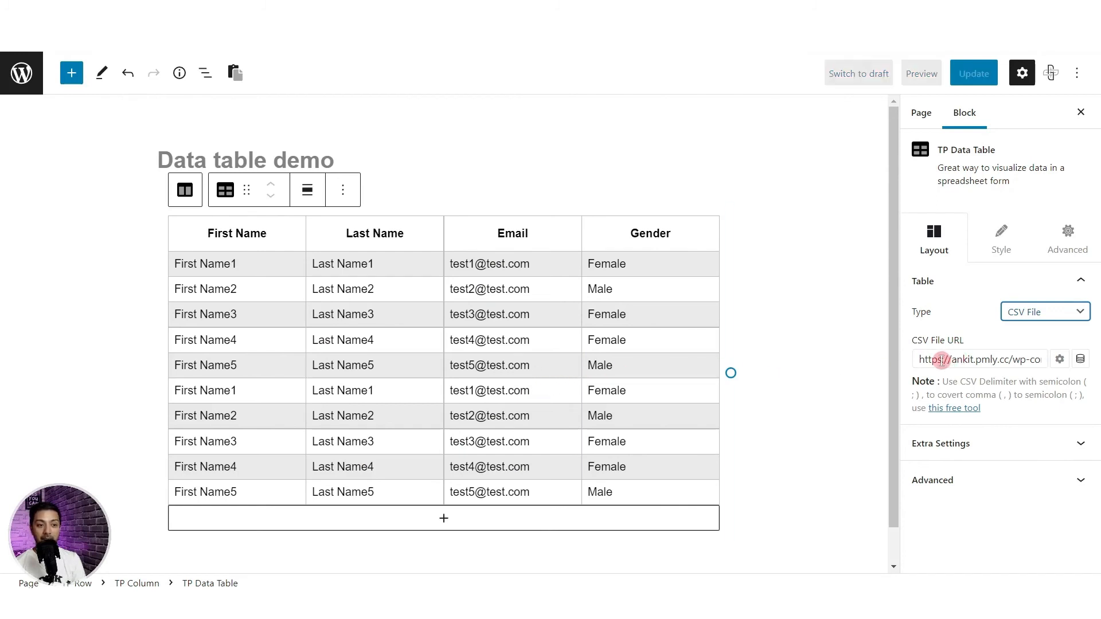
{"action": "left_click_drag", "start_coordinate": [941, 360], "coordinate": [1034, 361]}
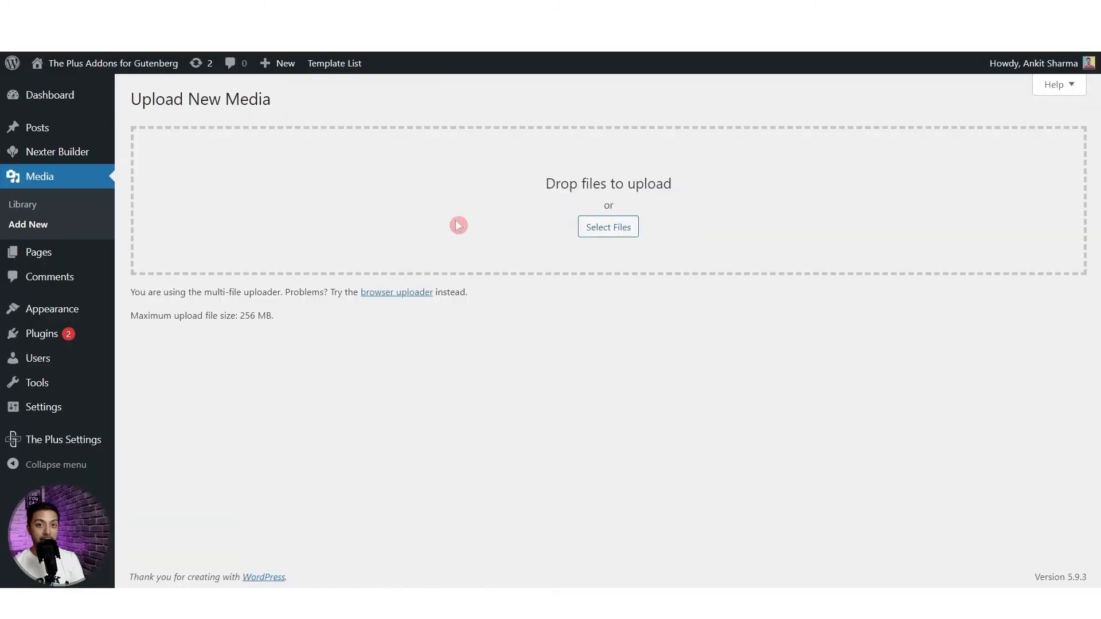
- Upload name-data.csv to the WordPress media library and replace the data table's CSV File URL with its address
{"action": "left_click", "coordinate": [607, 227]}
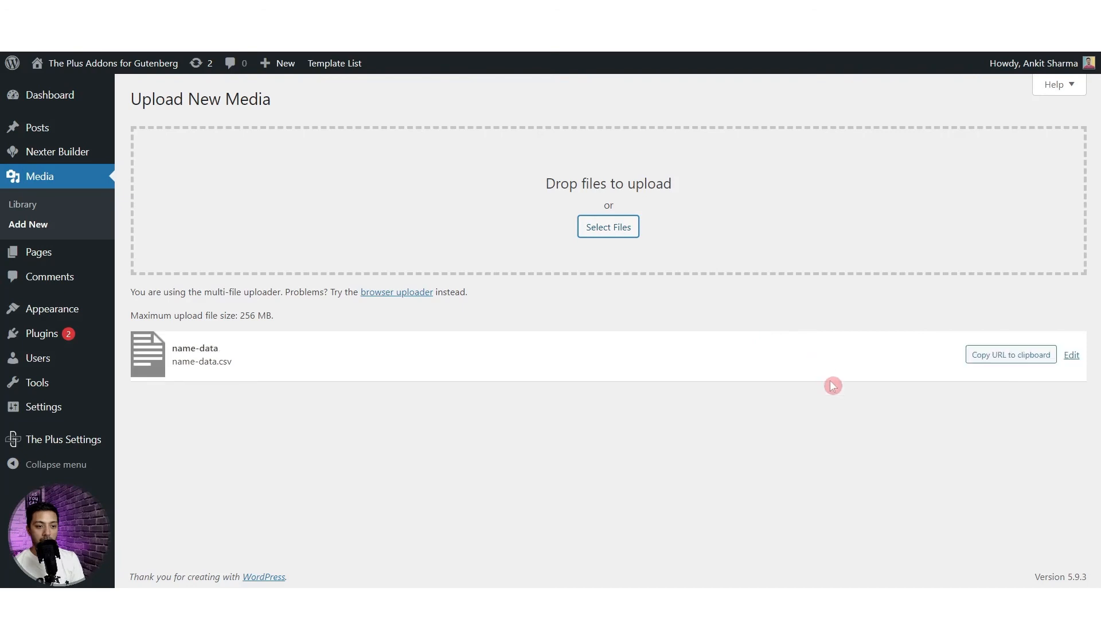
{"action": "left_click", "coordinate": [1007, 357]}
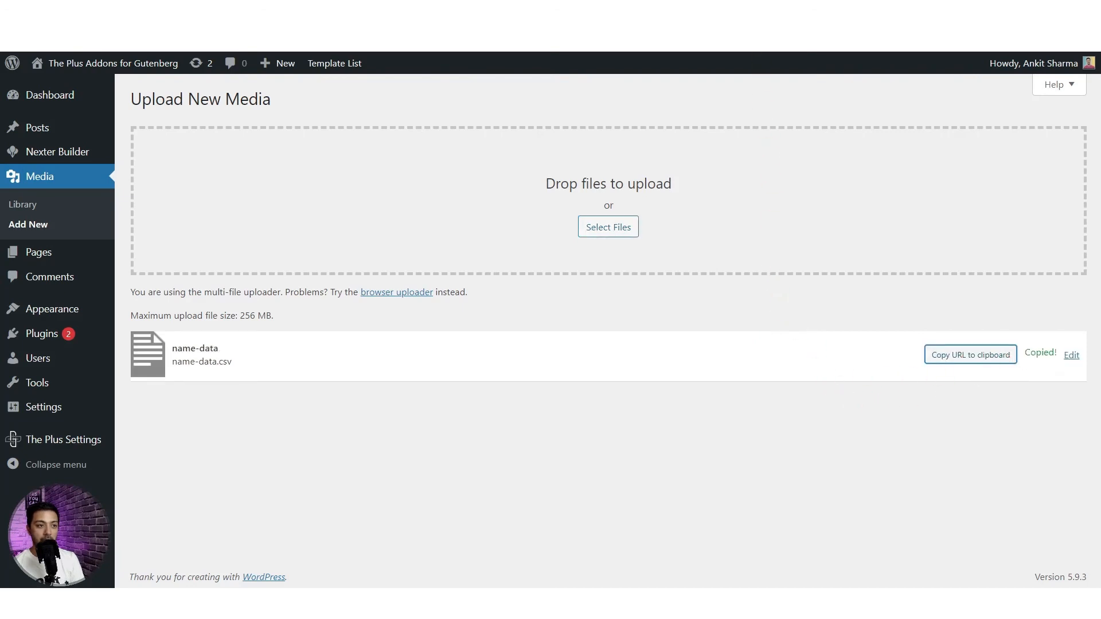
{"action": "left_click", "coordinate": [710, 11]}
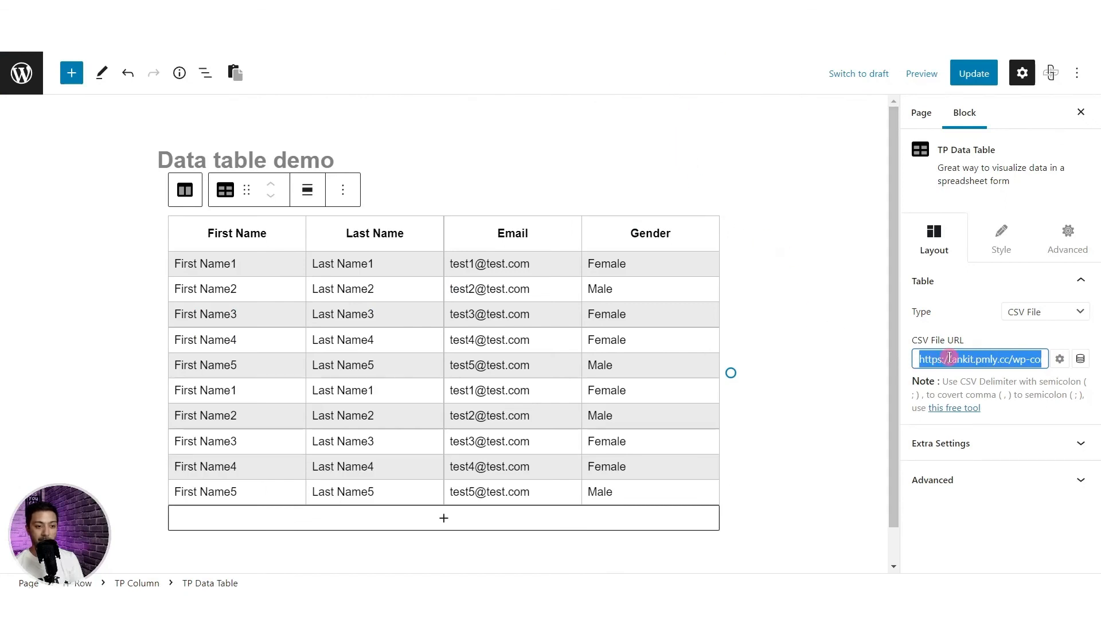
{"action": "key", "text": "ctrl+v"}
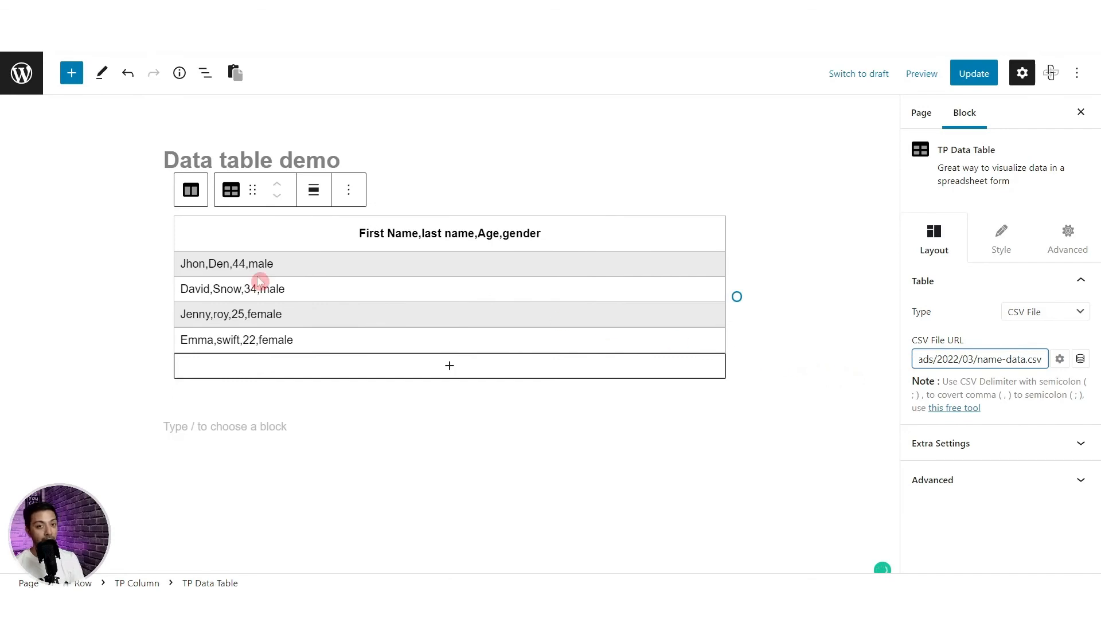
- Enlarge the editor view to examine how the CSV data is split into columns, and open the source spreadsheet for comparison
{"action": "key", "text": "ctrl+plus"}
{"action": "key", "text": "ctrl+plus"}
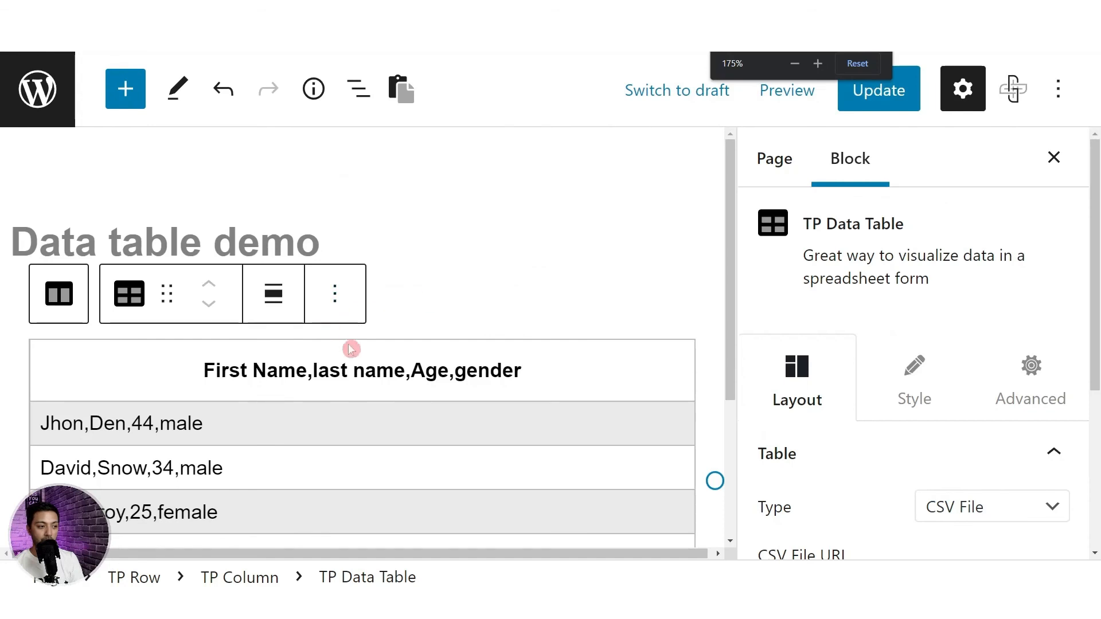
{"action": "scroll", "coordinate": [367, 411], "scroll_direction": "down", "scroll_amount": 2}
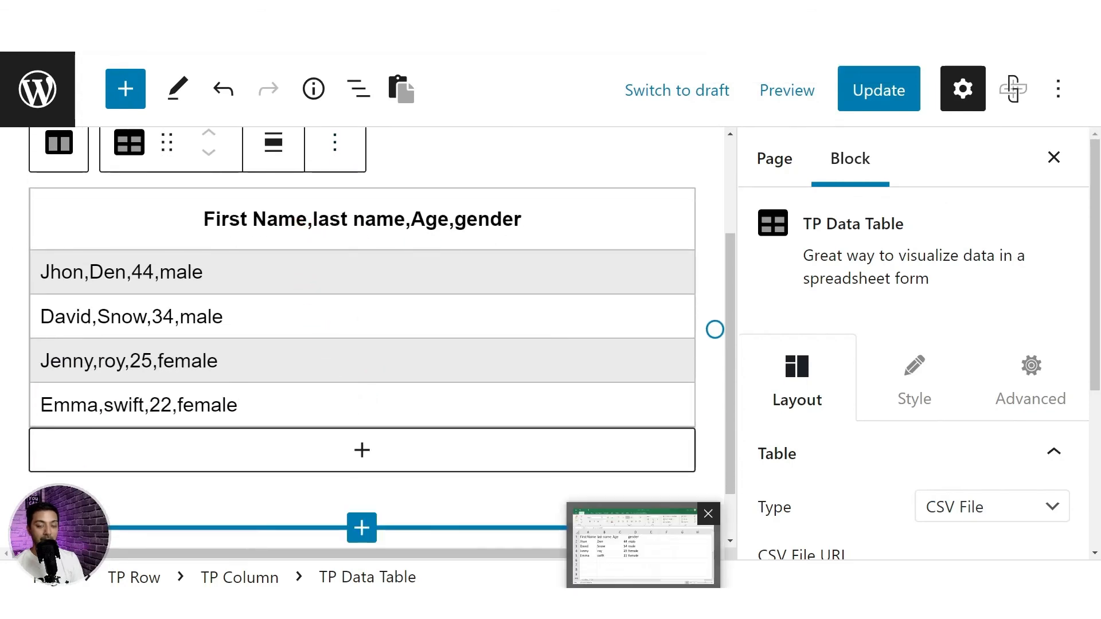
{"action": "left_click", "coordinate": [643, 605]}
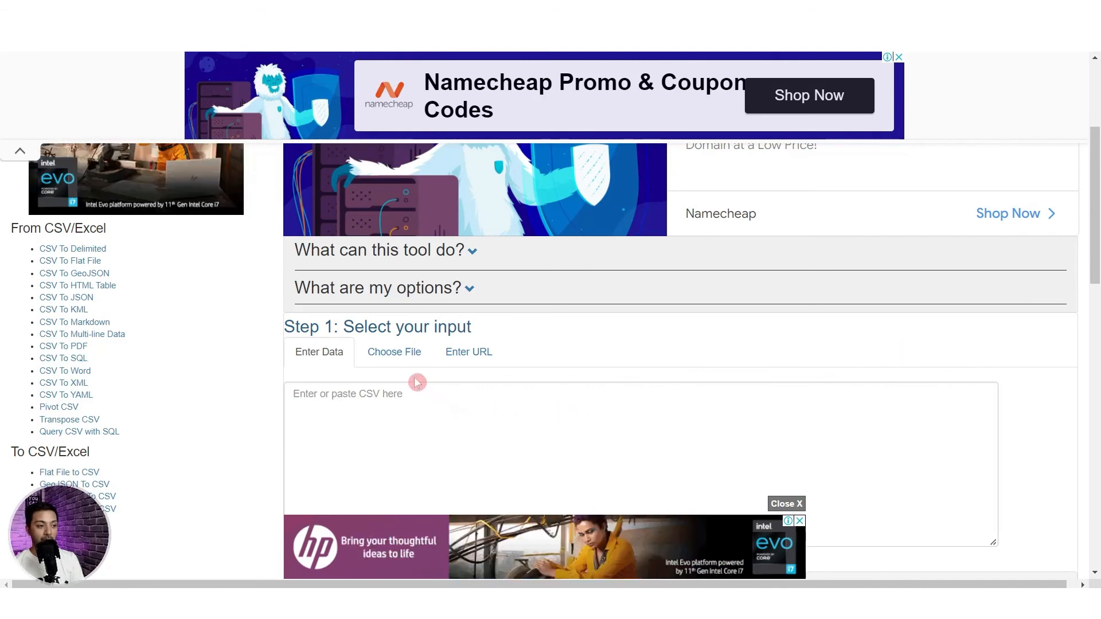
- In the online CSV converter, convert name-data.csv to semicolon-delimited data with comma as the input field separator and download the result
{"action": "left_click", "coordinate": [399, 360]}
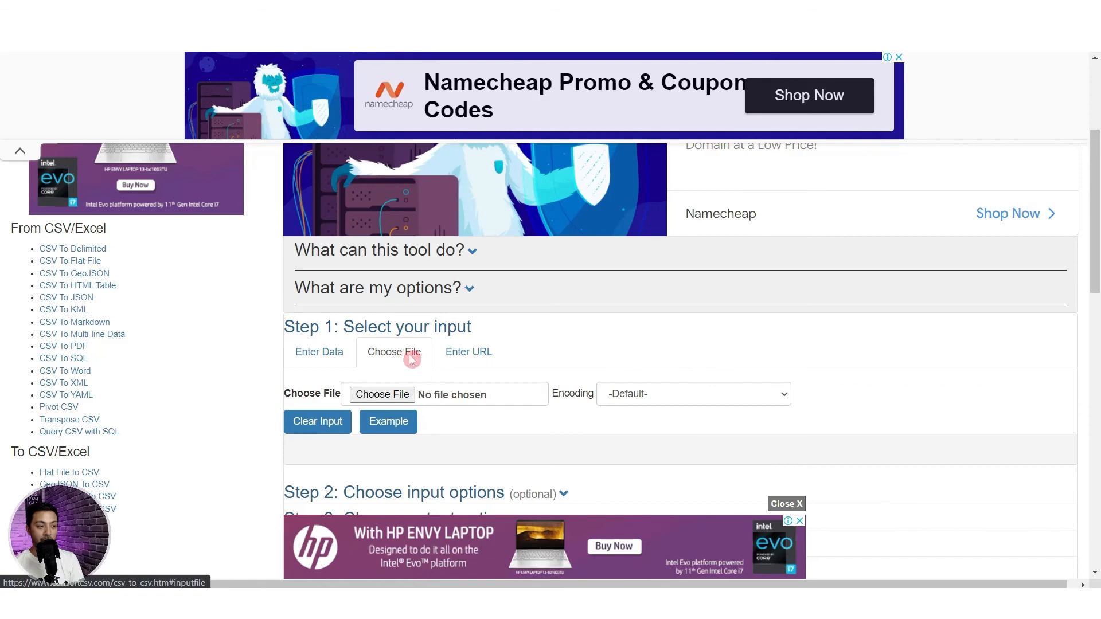
{"action": "left_click", "coordinate": [389, 396]}
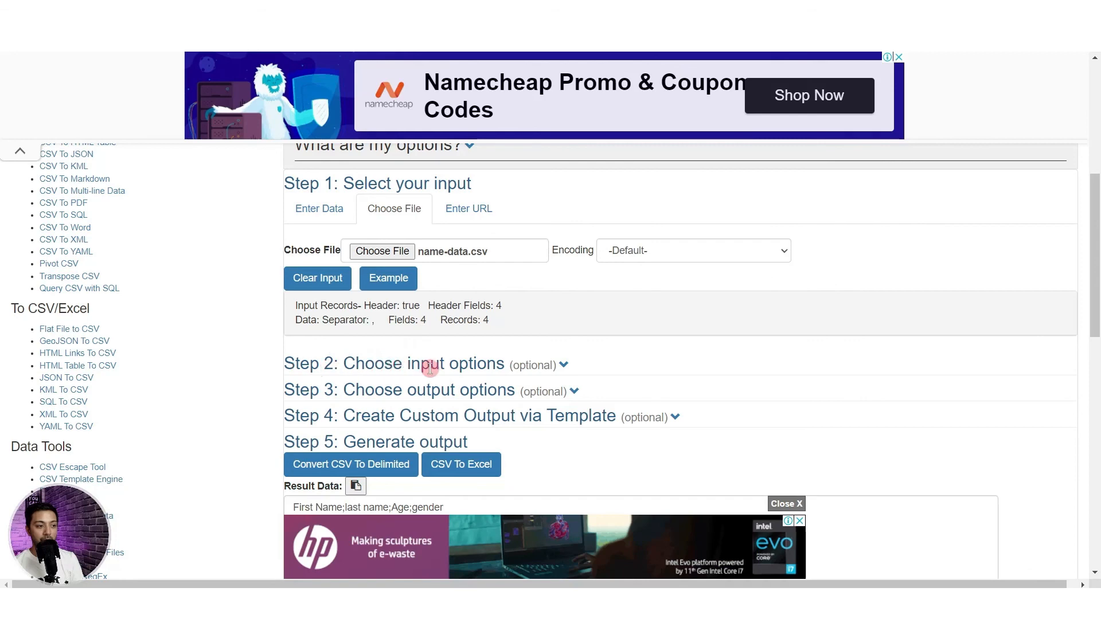
{"action": "left_click", "coordinate": [565, 366]}
{"action": "scroll", "coordinate": [516, 372], "scroll_direction": "down", "scroll_amount": 3}
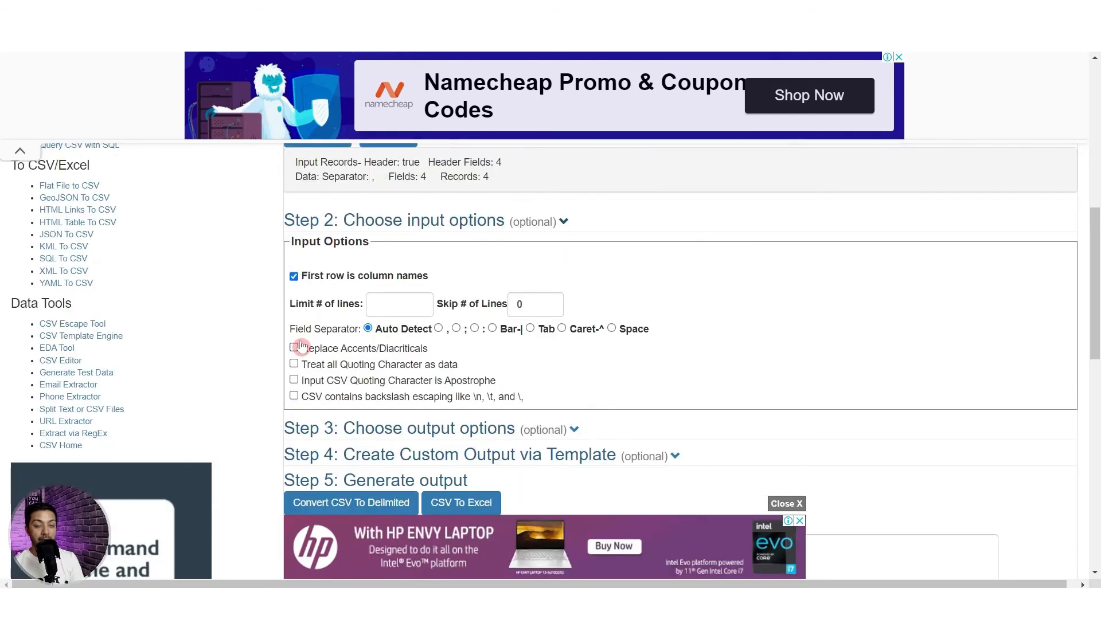
{"action": "left_click", "coordinate": [438, 328]}
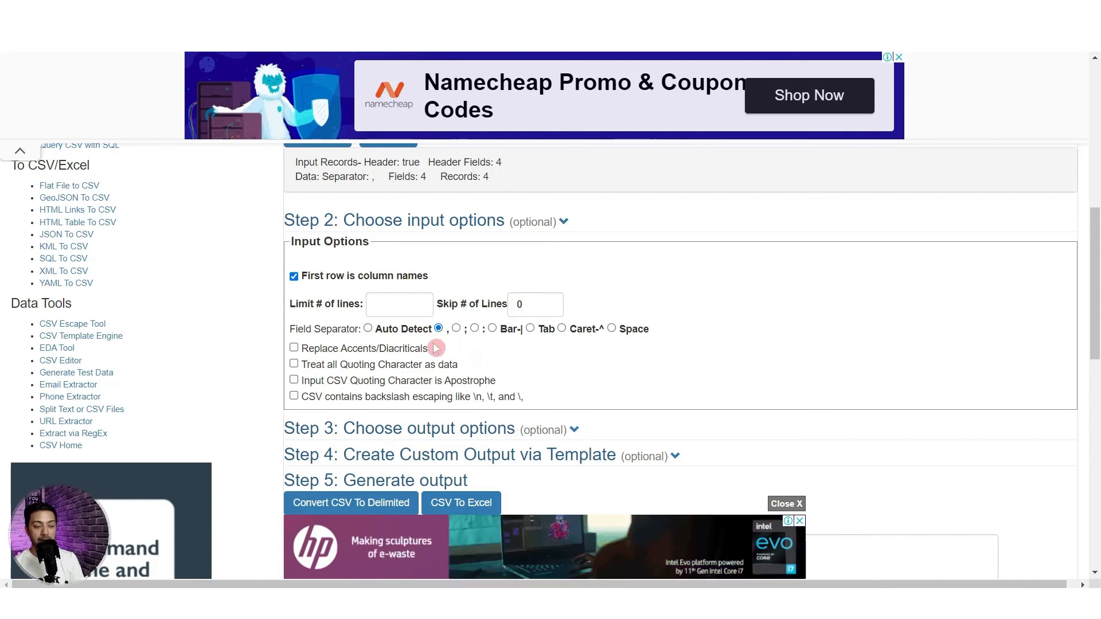
{"action": "scroll", "coordinate": [681, 315], "scroll_direction": "down", "scroll_amount": 3}
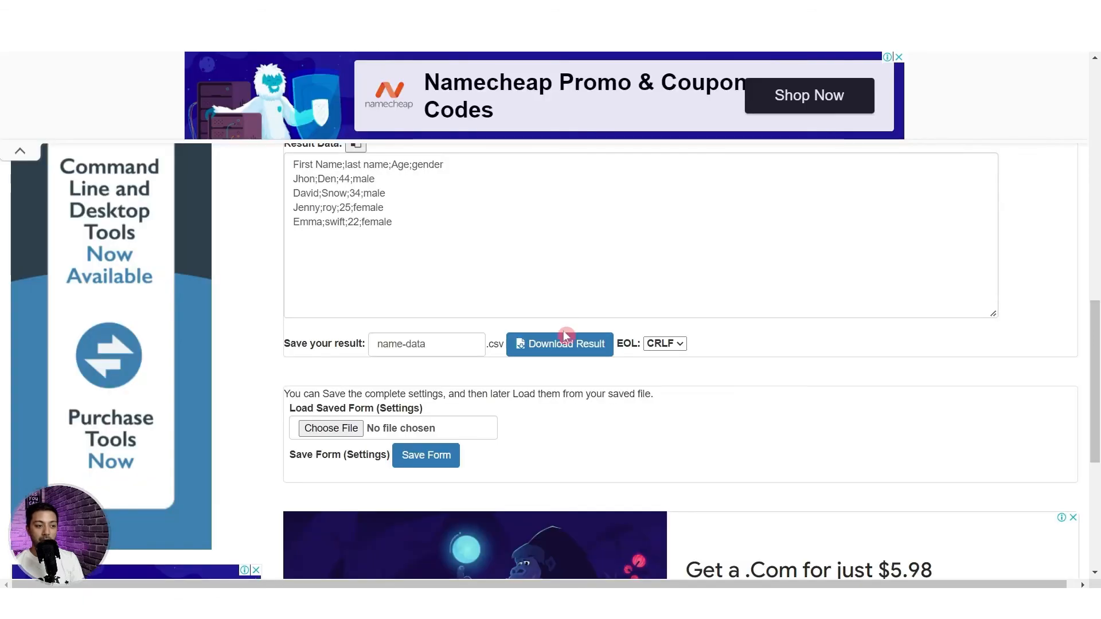
{"action": "left_click", "coordinate": [564, 338]}
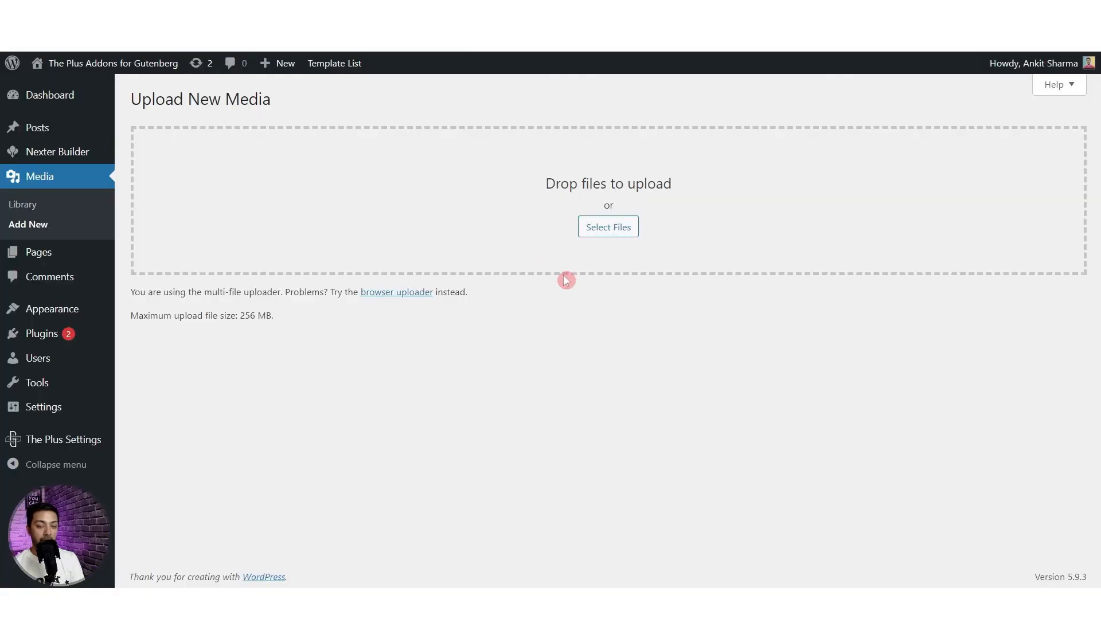
- Upload the converted name-data (1) file to the WordPress media library and use its address as the table's CSV File URL
{"action": "left_click", "coordinate": [609, 227]}
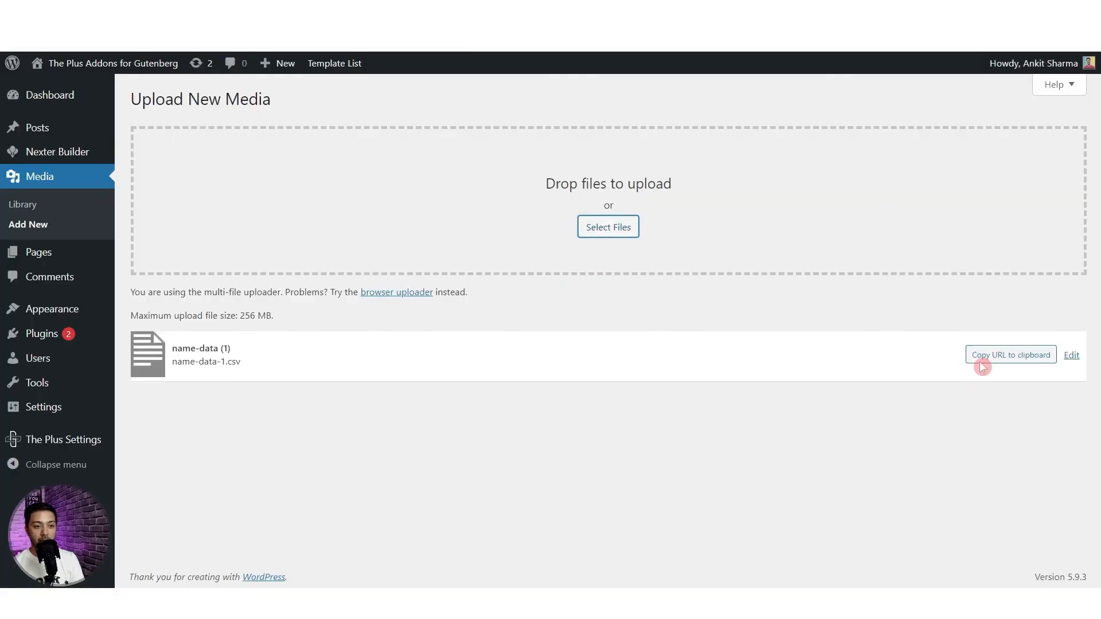
{"action": "left_click", "coordinate": [982, 355]}
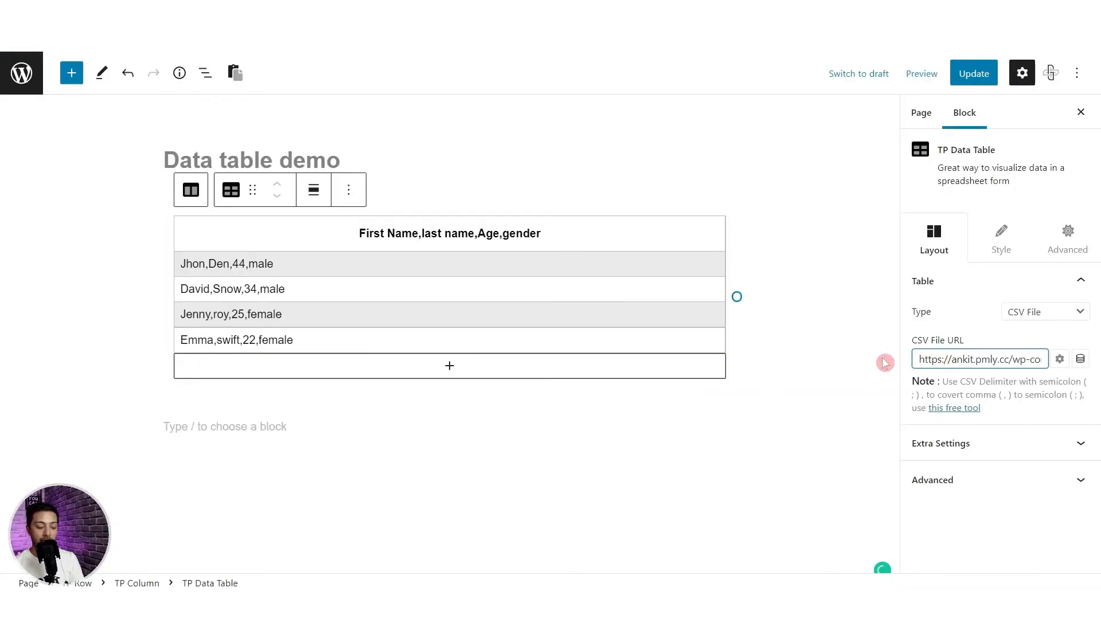
{"action": "left_click", "coordinate": [44, 411]}
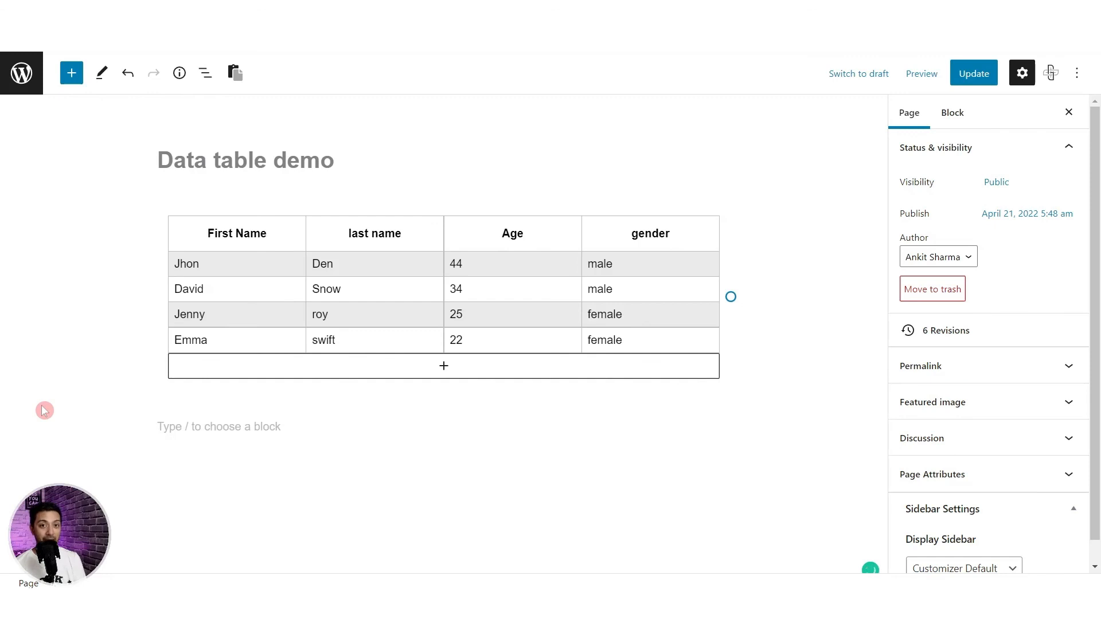
- Select the CSV-based data table and open its style settings
{"action": "left_click", "coordinate": [539, 320]}
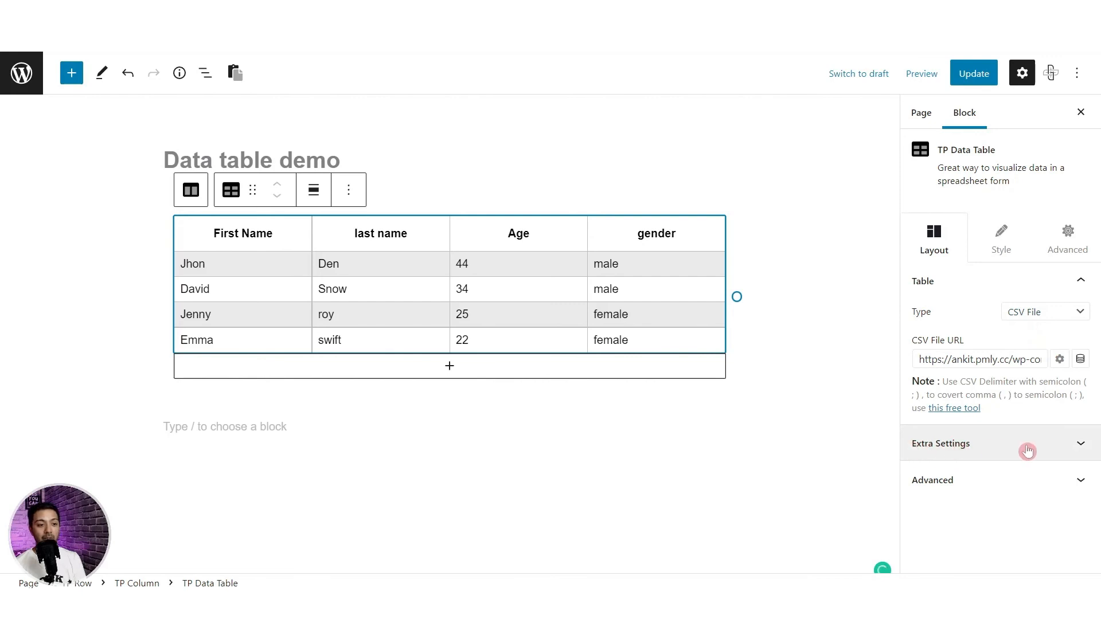
{"action": "left_click", "coordinate": [1005, 247]}
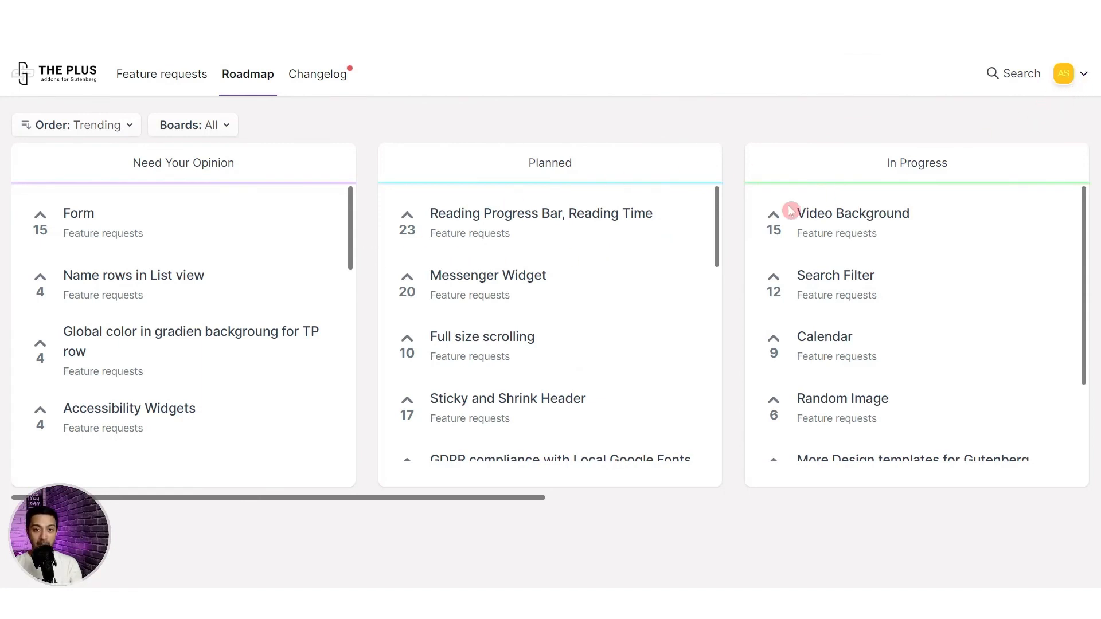
- Open the Feature requests board on The Plus Addons for Gutenberg roadmap site
{"action": "left_click", "coordinate": [139, 77]}
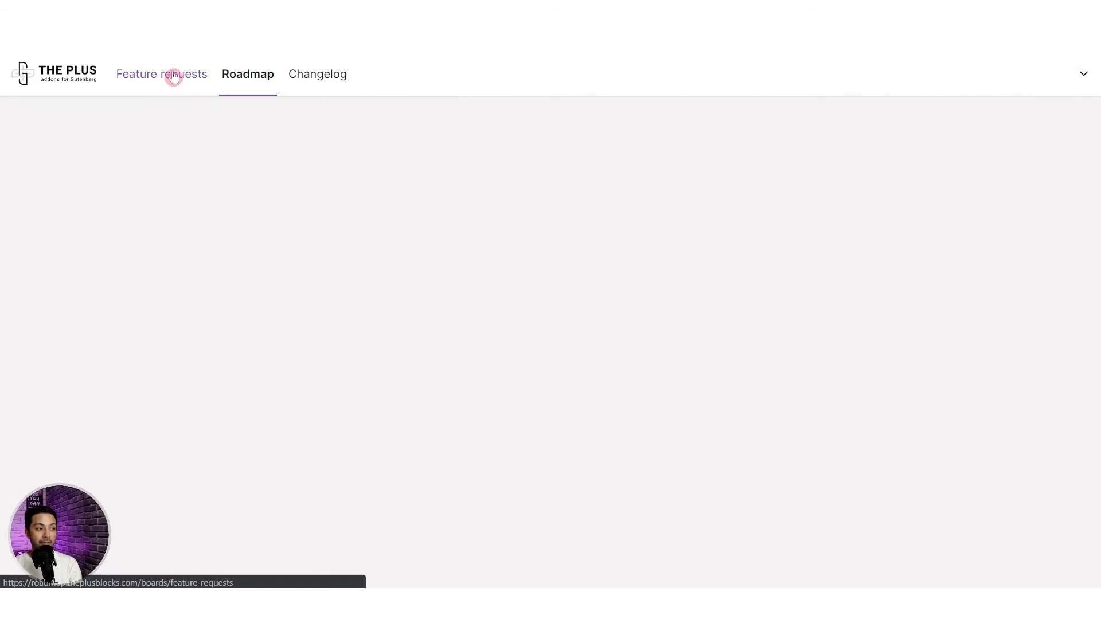